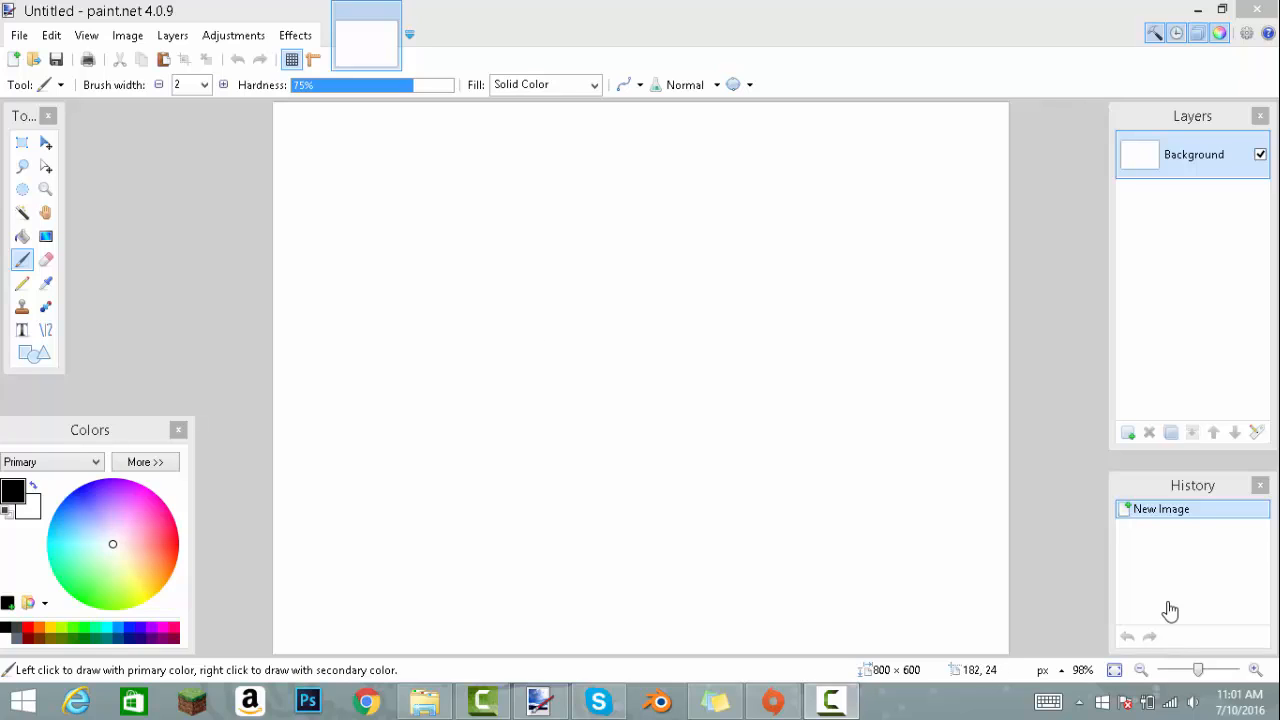
Close the blank image and open 172547-bigthumbnail.jpg from the backgrounds folder.
{"action": "key", "text": "ctrl+w"}
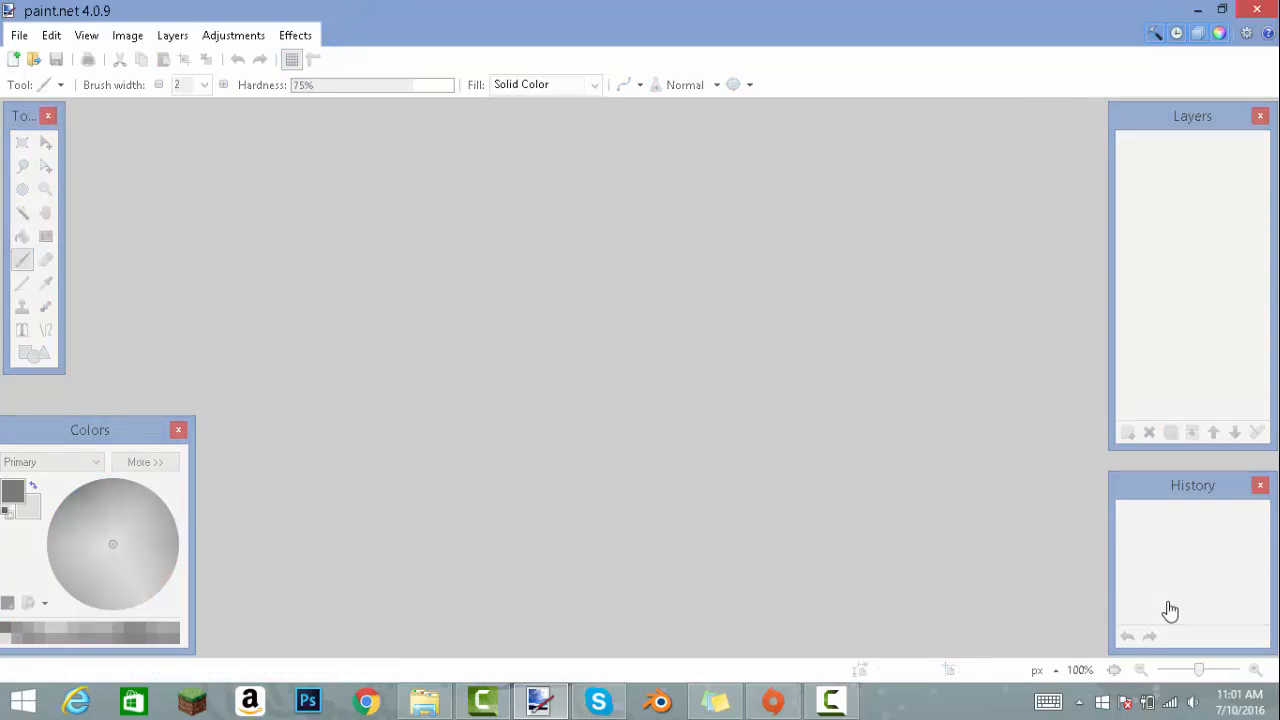
{"action": "key", "text": "alt+f"}
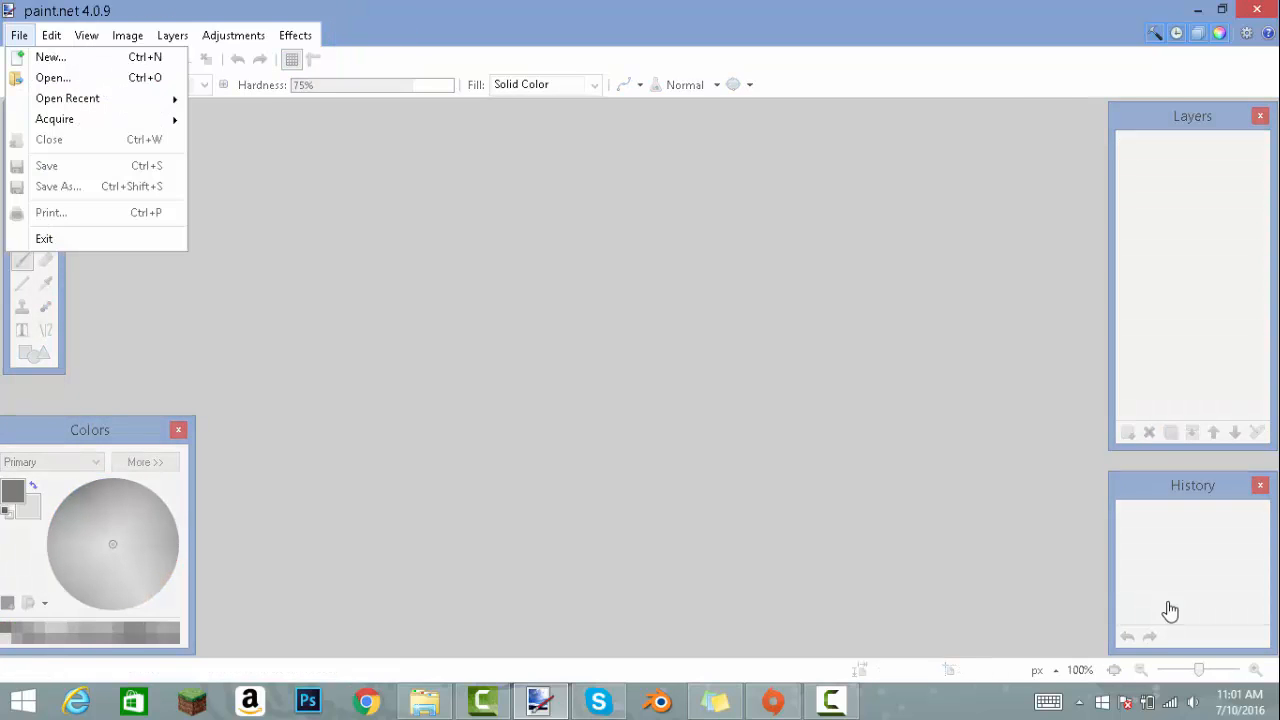
{"action": "key", "text": "o"}
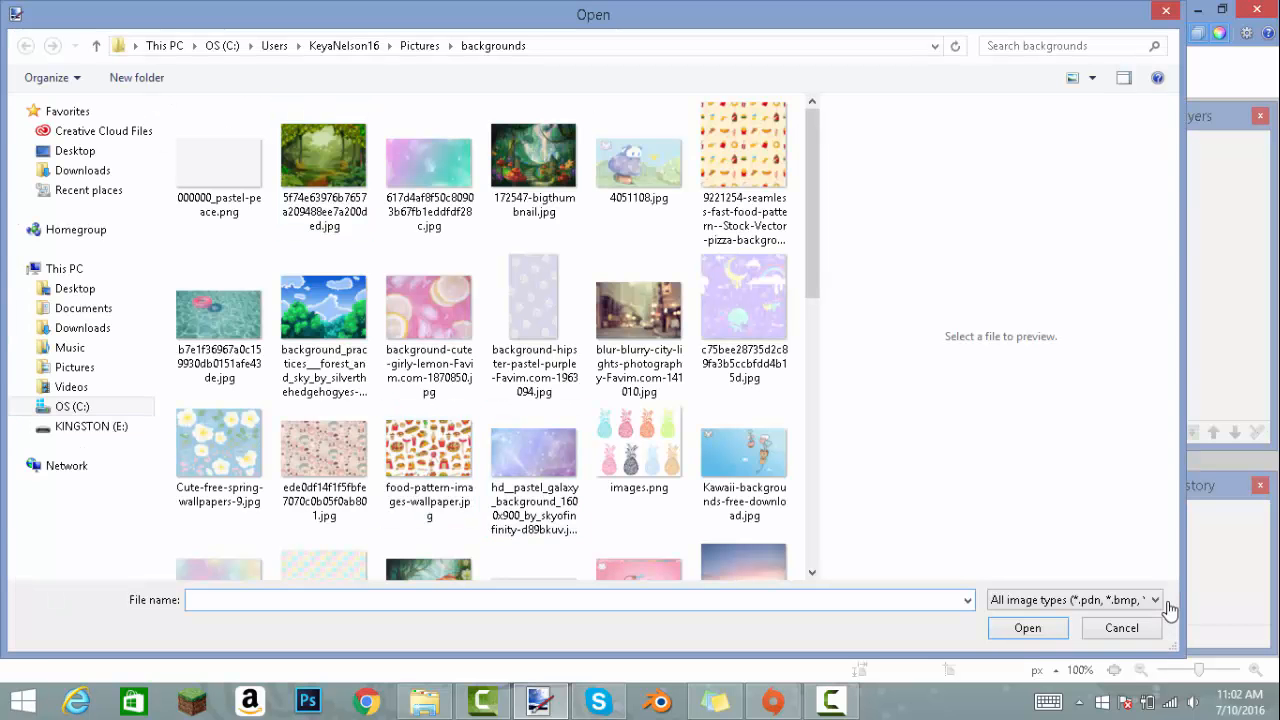
{"action": "scroll", "coordinate": [1170, 608], "scroll_direction": "down", "scroll_amount": 15}
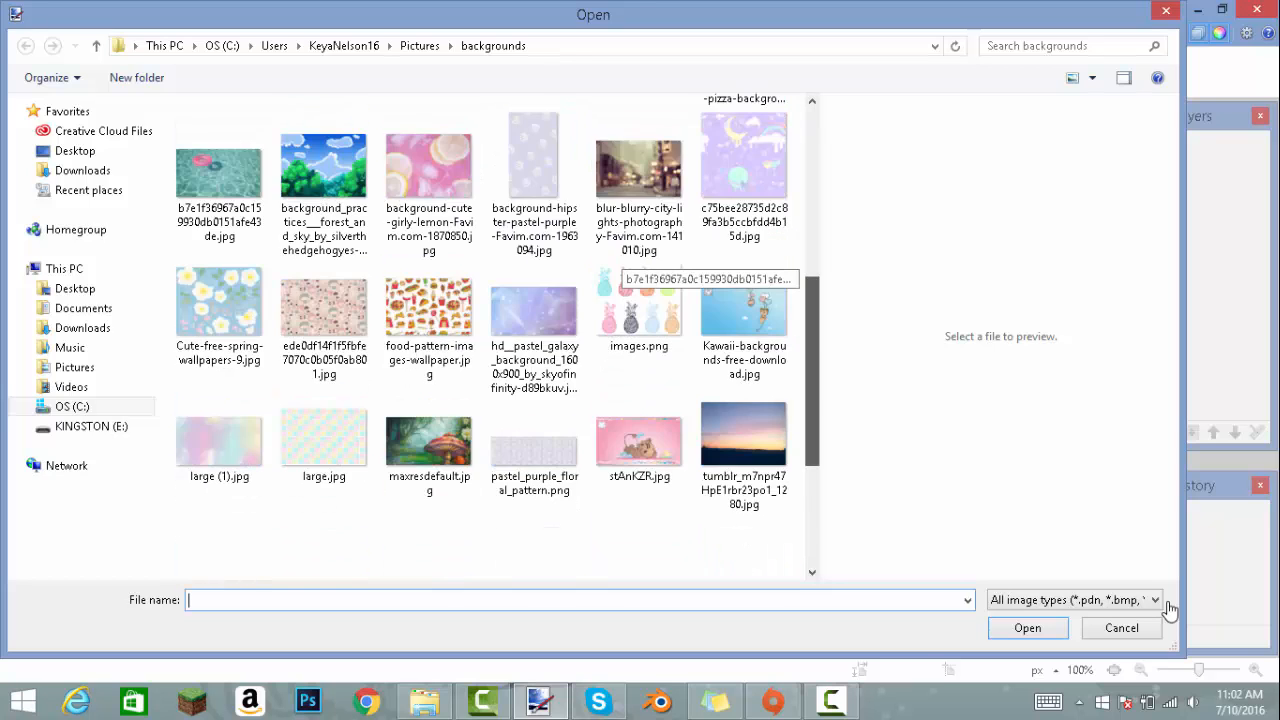
{"action": "scroll", "coordinate": [1170, 608], "scroll_direction": "up", "scroll_amount": 12}
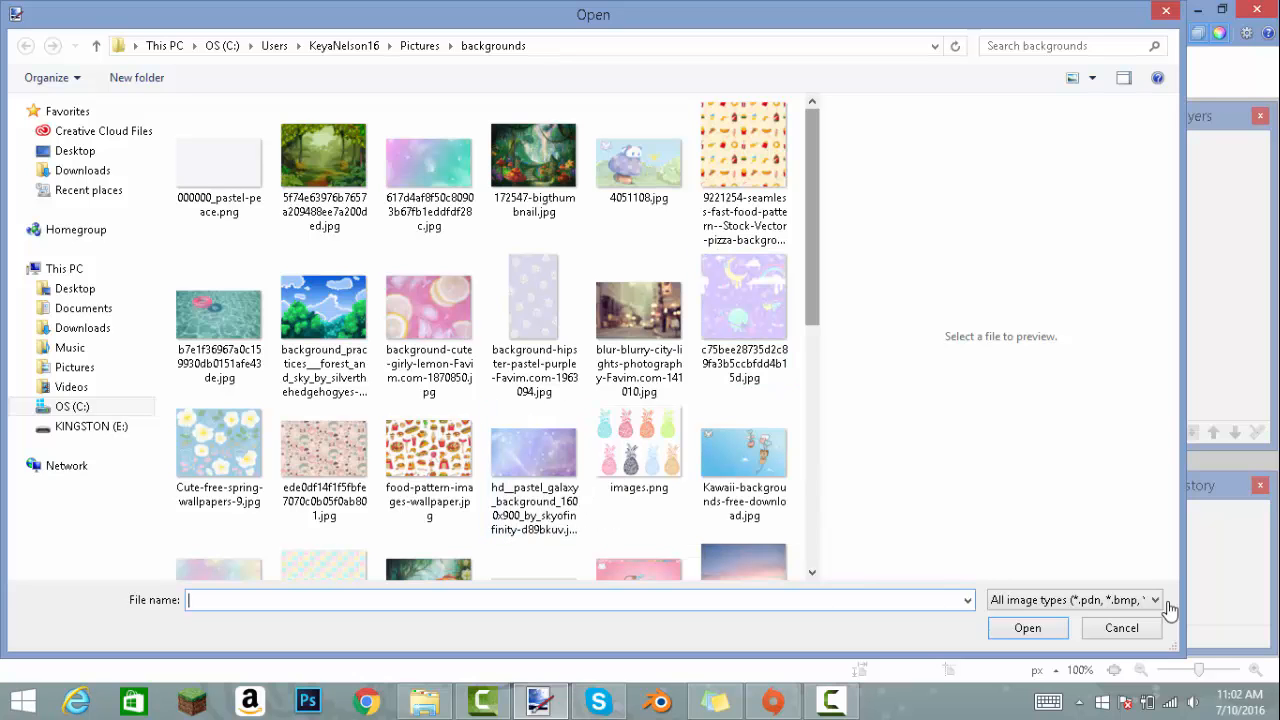
{"action": "scroll", "coordinate": [630, 265], "scroll_direction": "down", "scroll_amount": 10}
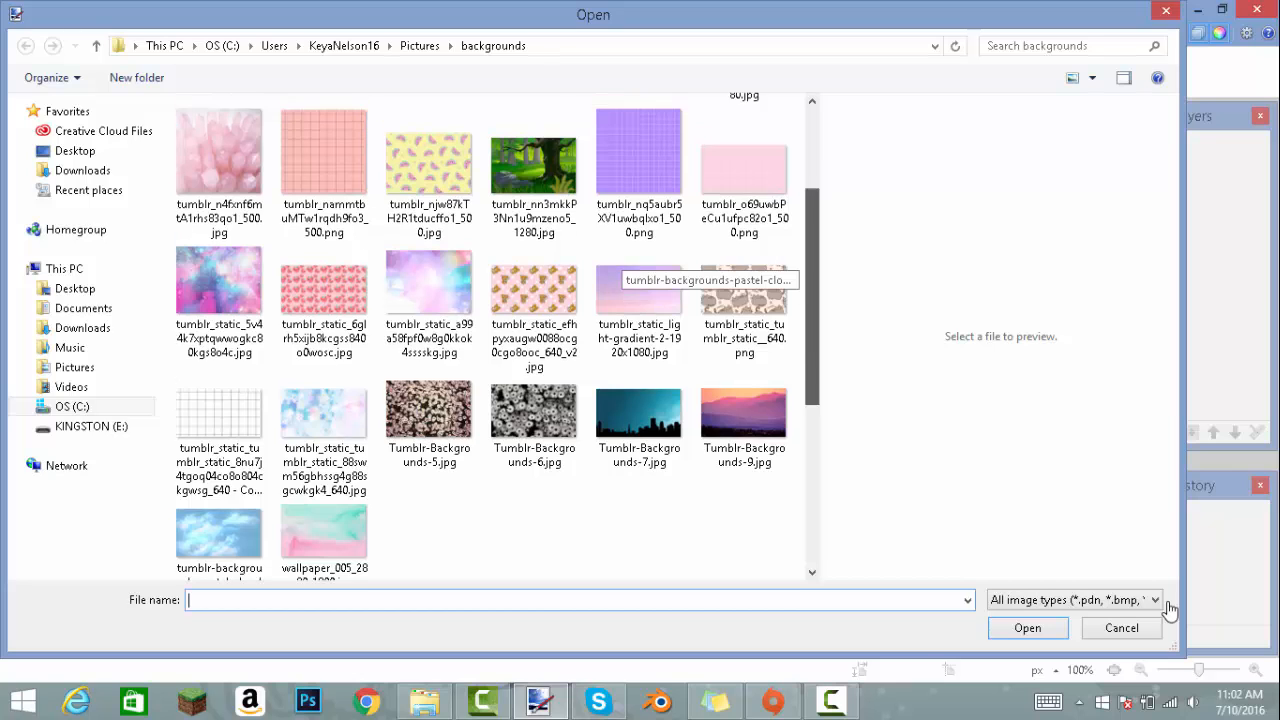
{"action": "scroll", "coordinate": [1170, 608], "scroll_direction": "up", "scroll_amount": 10}
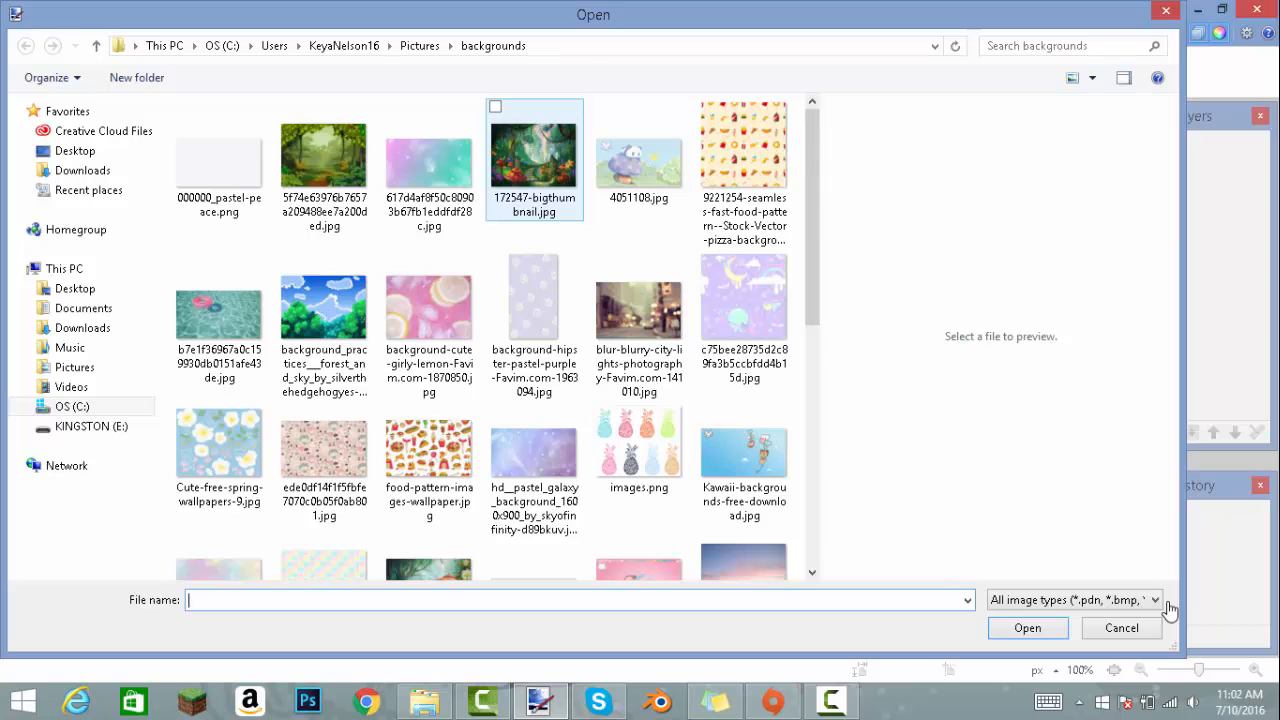
{"action": "double_click", "coordinate": [533, 165]}
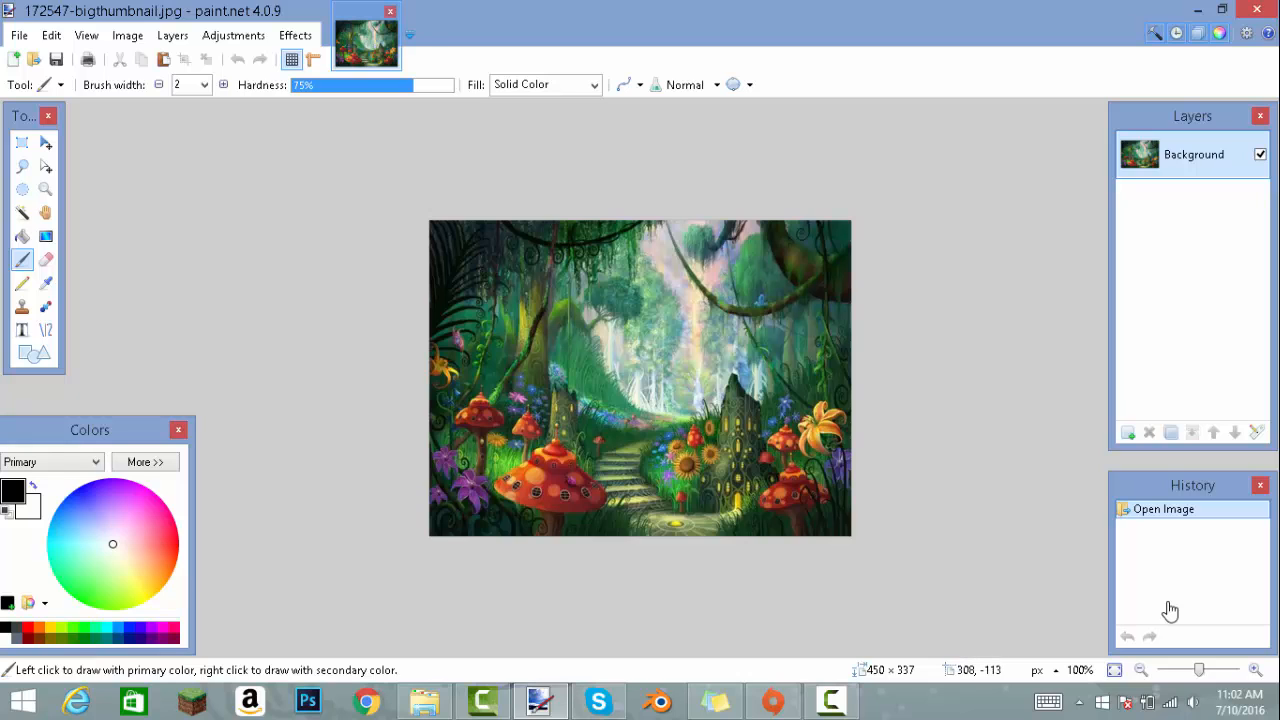
Resize the forest image to 1250 pixels wide by 720 pixels high.
{"action": "left_click", "coordinate": [172, 35]}
{"action": "mouse_move", "coordinate": [127, 35]}
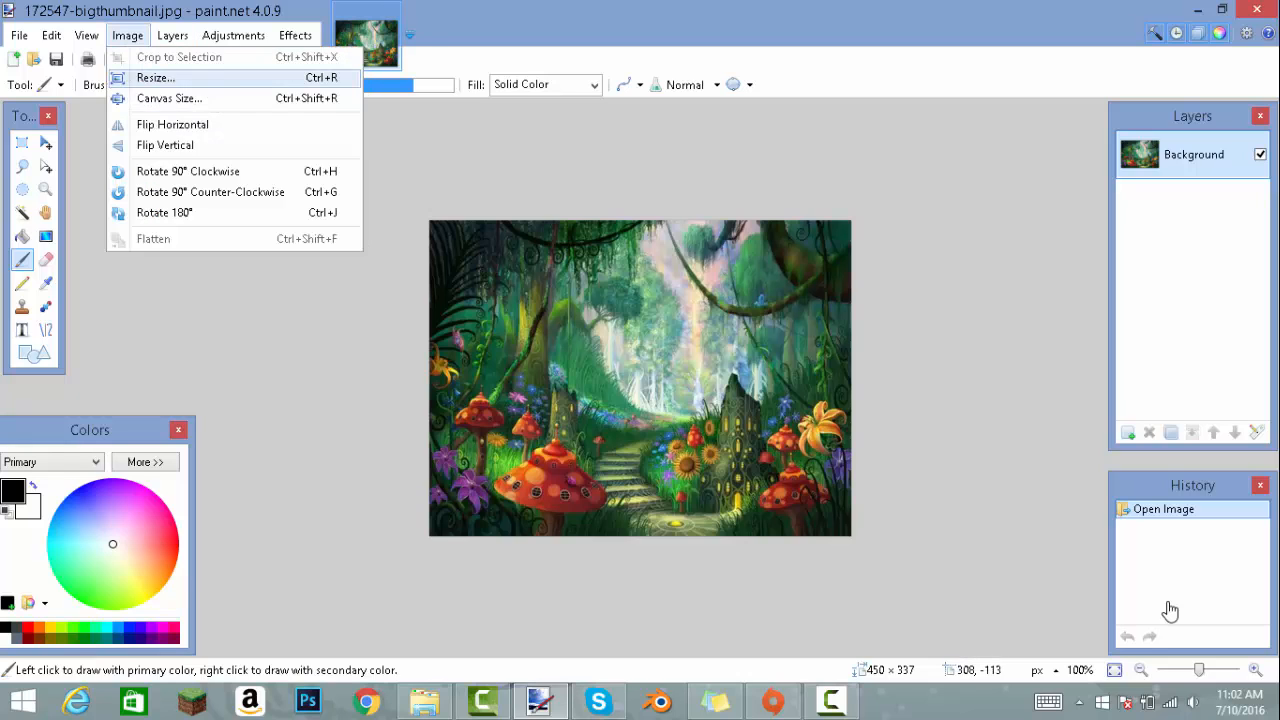
{"action": "key", "text": "Return"}
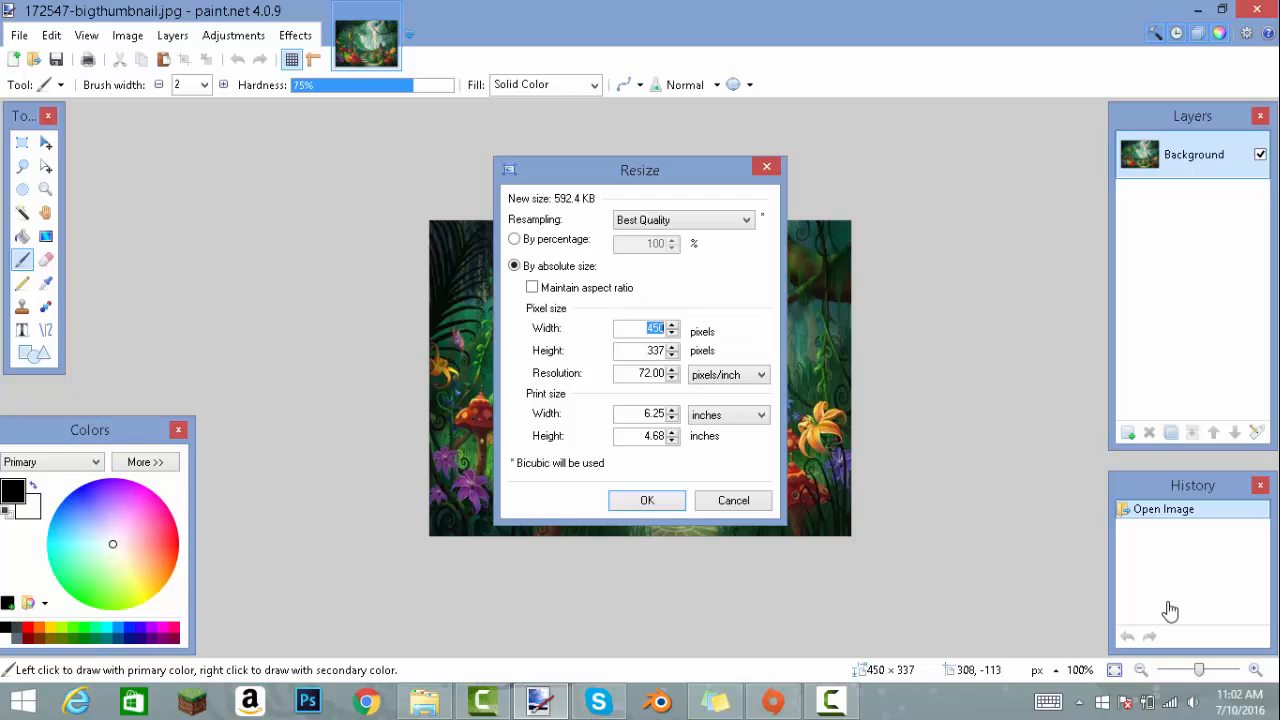
{"action": "key", "text": "Tab"}
{"action": "key", "text": "shift+Tab"}
{"action": "type", "text": "1250"}
{"action": "key", "text": "Tab"}
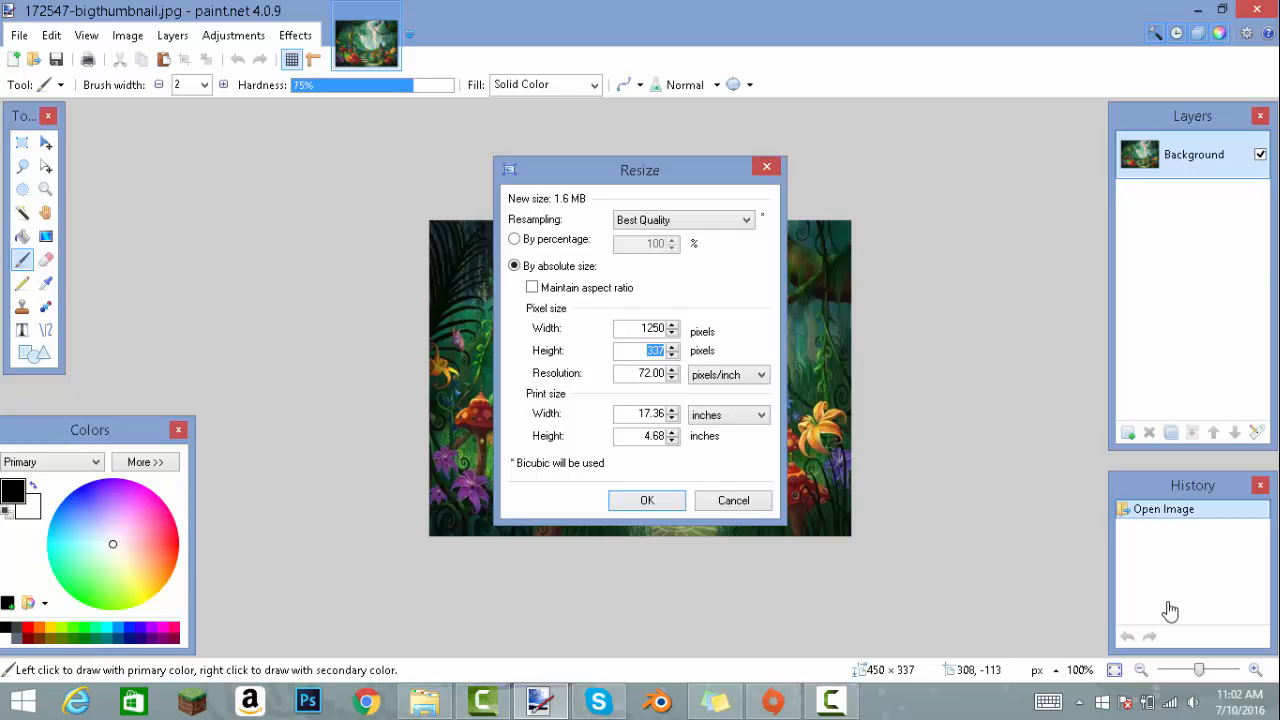
{"action": "type", "text": "720"}
{"action": "key", "text": "Return"}
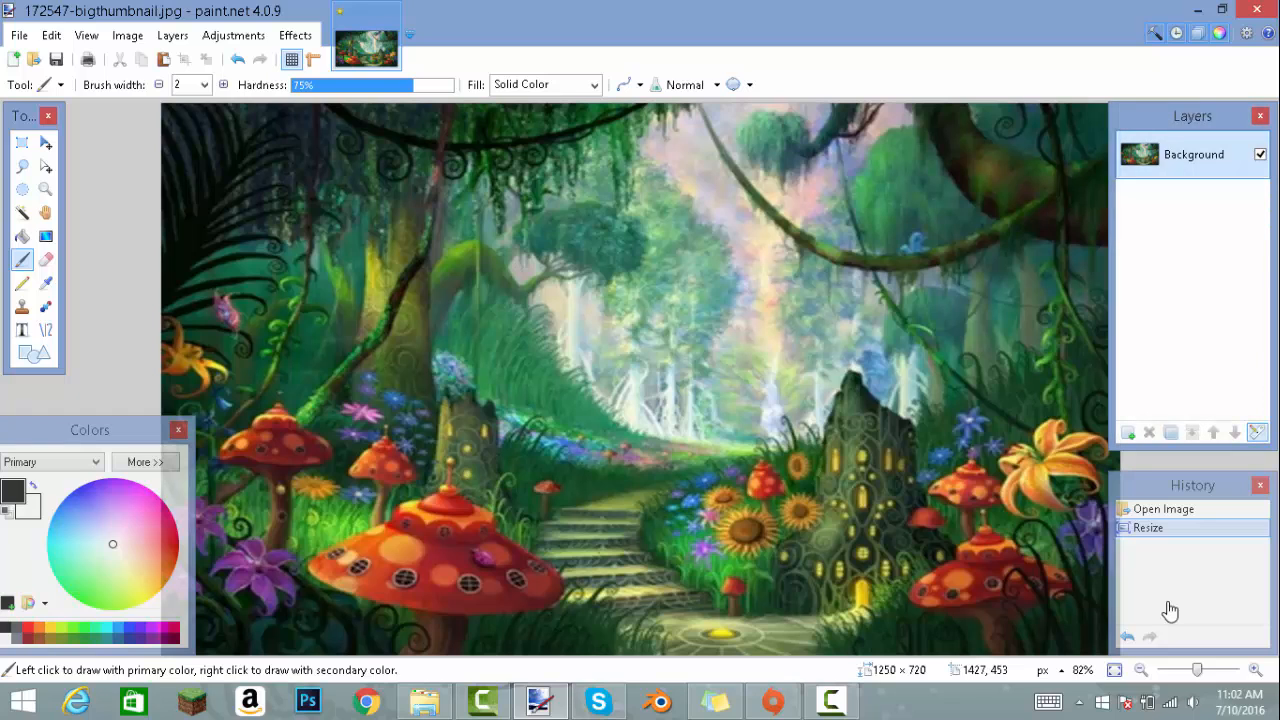
{"action": "key", "text": "F4"}
{"action": "key", "text": "Escape"}
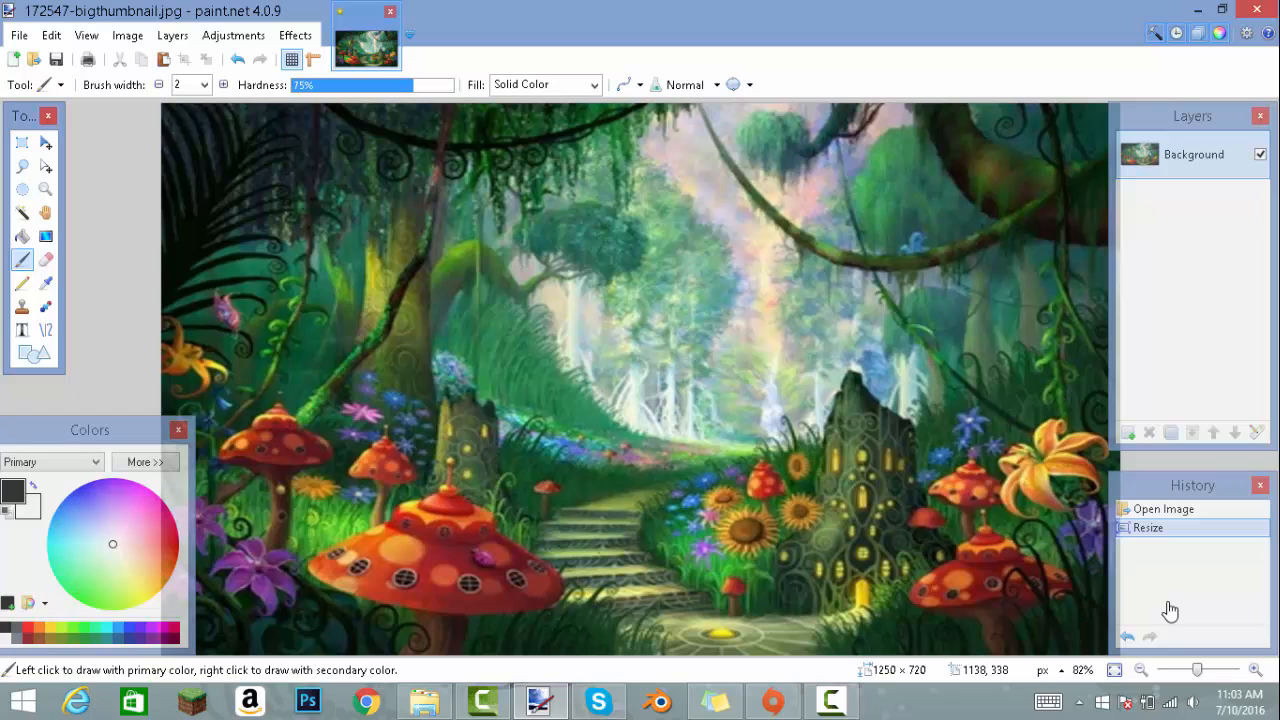
Apply a Gaussian Blur with a radius of 20 to the forest background.
{"action": "key", "text": "alt+c"}
{"action": "key", "text": "Up"}
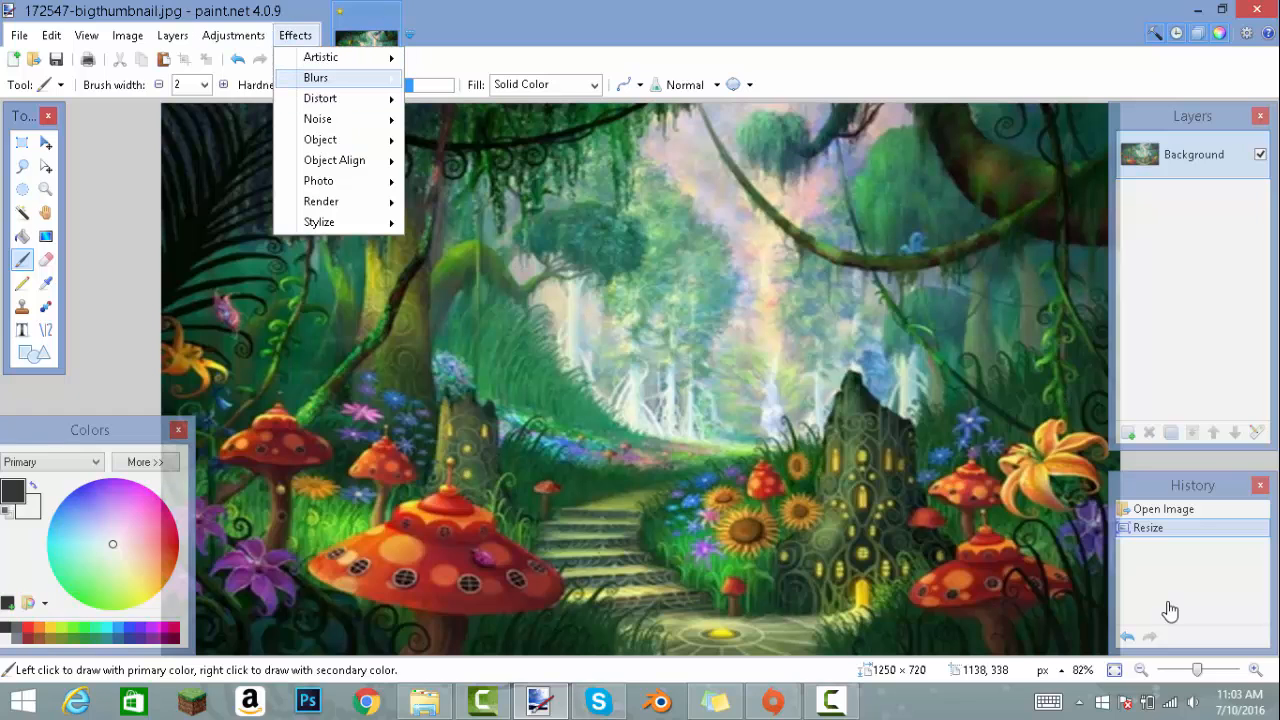
{"action": "key", "text": "Right"}
{"action": "key", "text": "Down"}
{"action": "key", "text": "Down"}
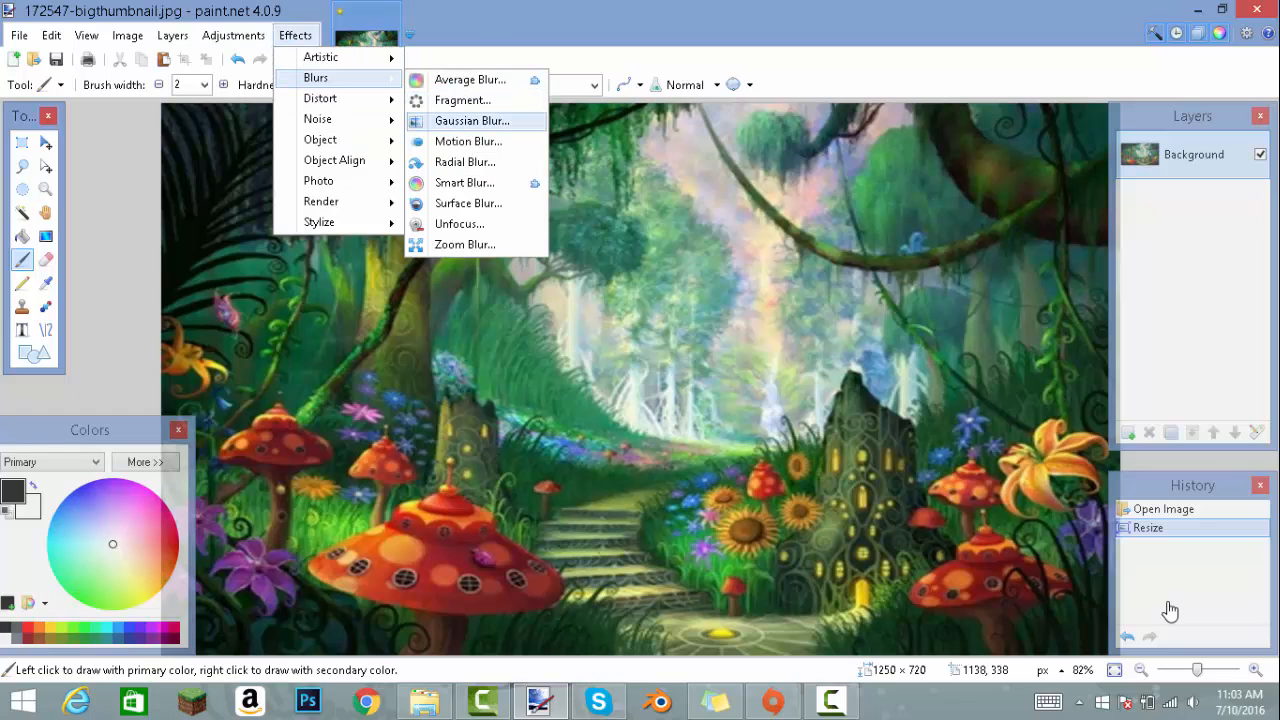
{"action": "key", "text": "Return"}
{"action": "type", "text": "7"}
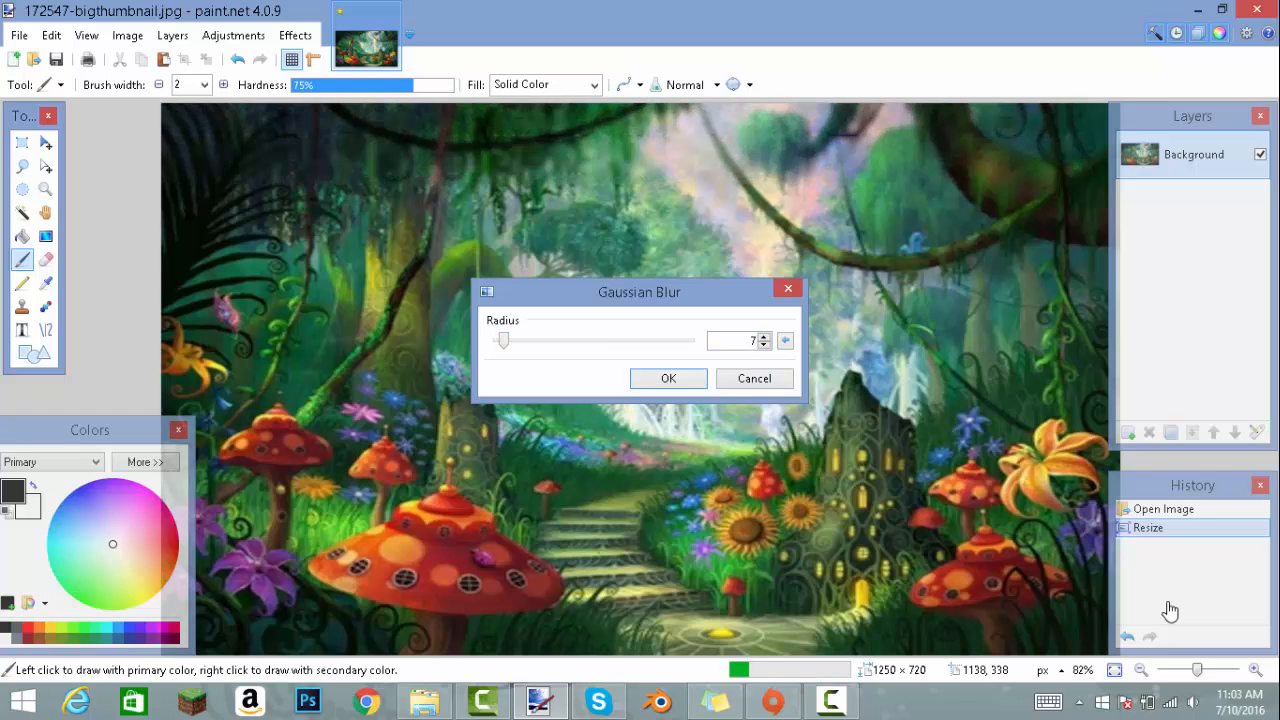
{"action": "key", "text": "Page_Down"}
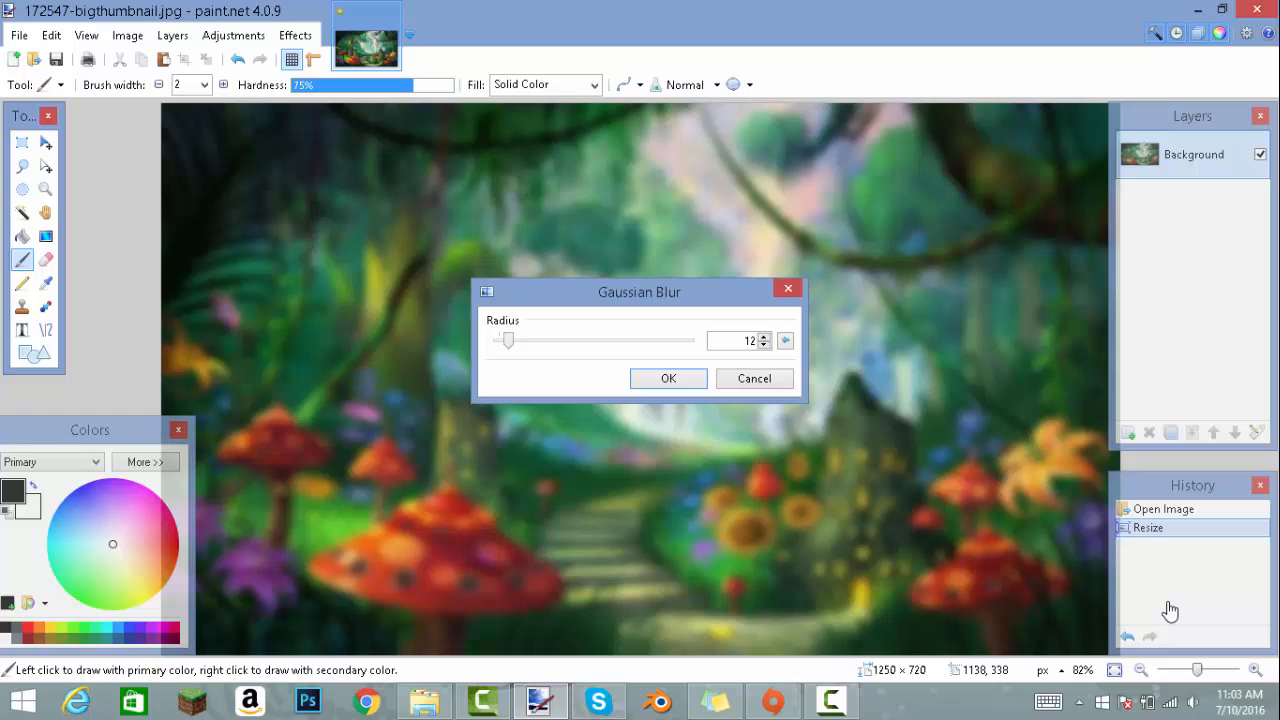
{"action": "type", "text": "30"}
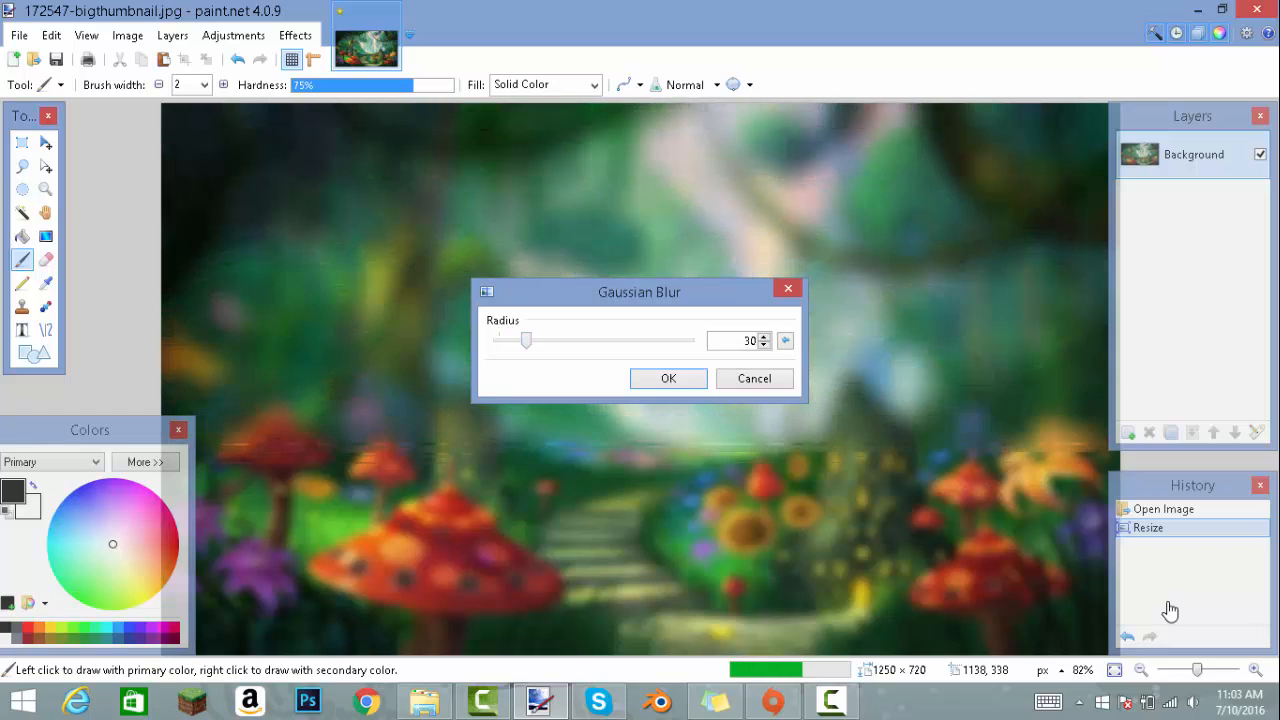
{"action": "key", "text": "Page_Up"}
{"action": "key", "text": "Page_Up"}
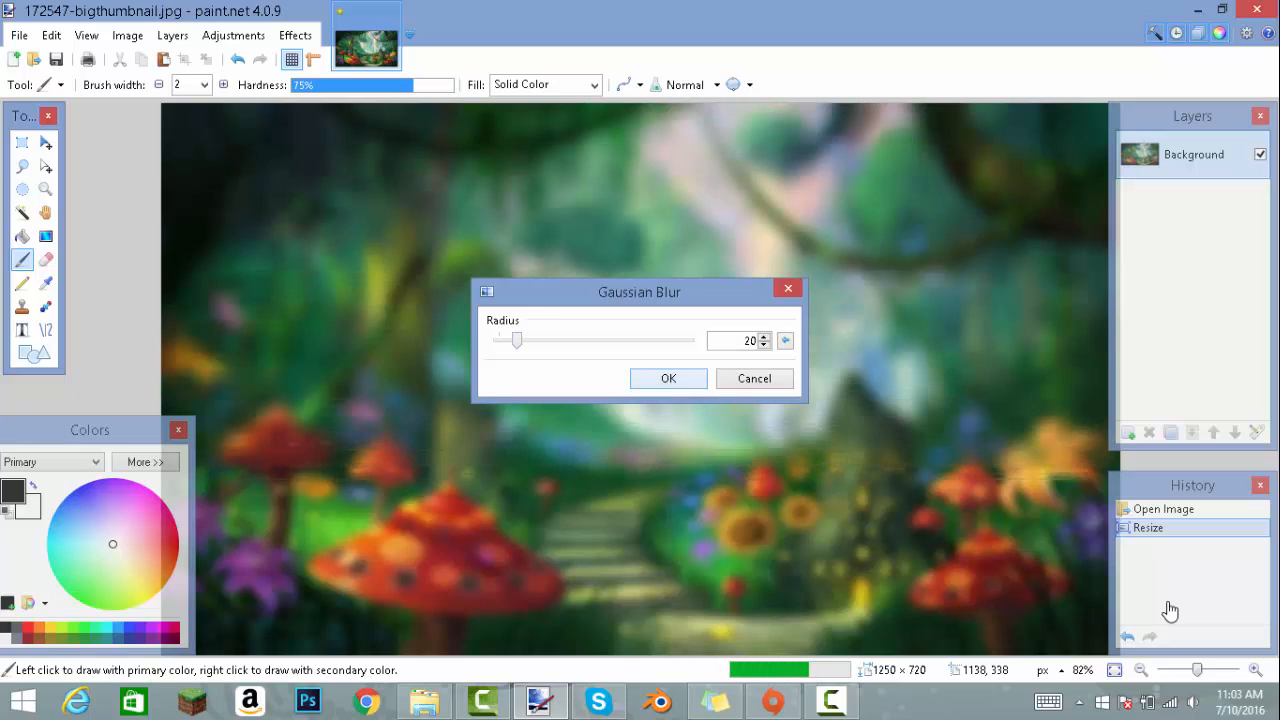
{"action": "key", "text": "Return"}
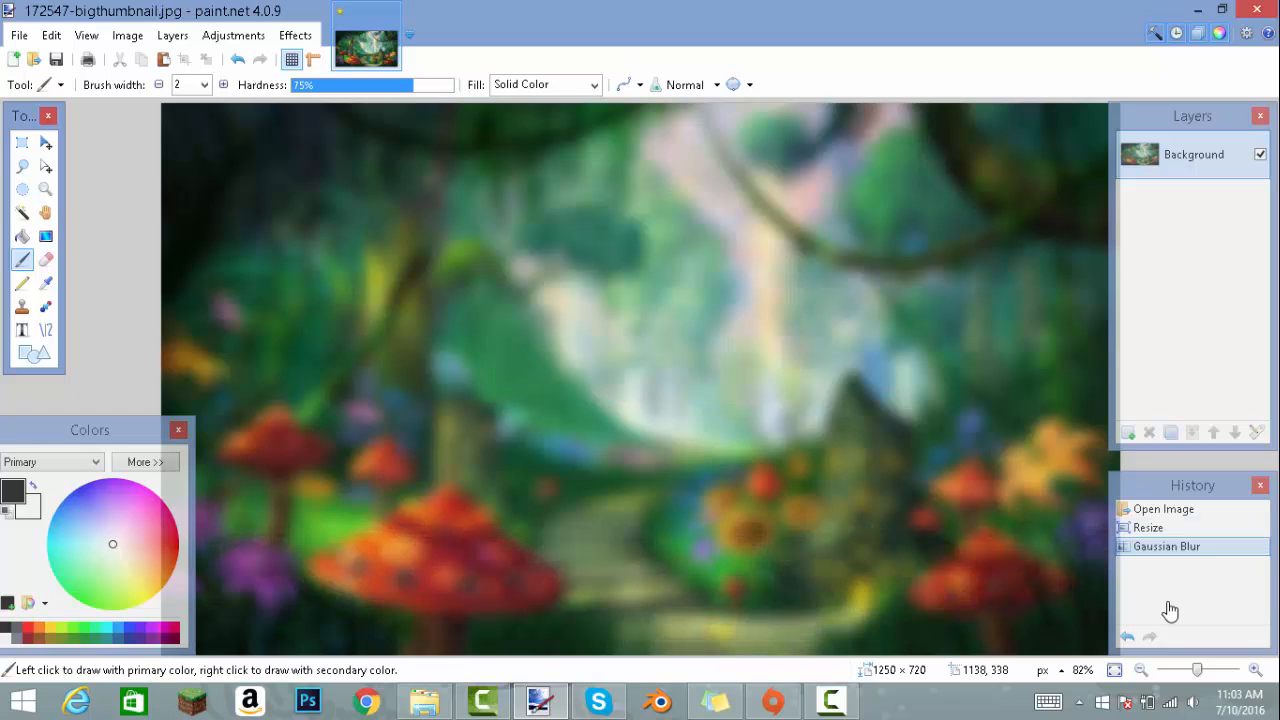
Add a new layer and draw a linear gradient diagonally across the canvas from the image's upper-left to its lower-right, about 1148 × 666 pixels.
{"action": "key", "text": "ctrl+shift+n"}
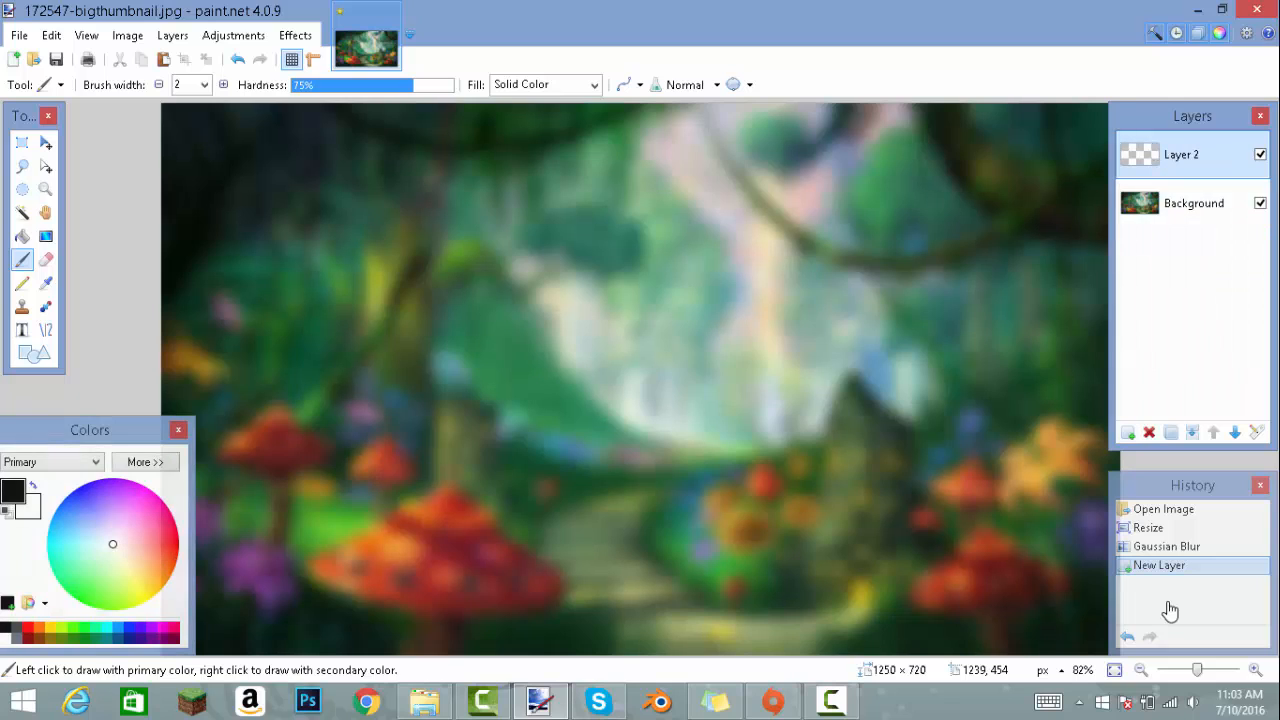
{"action": "key", "text": "g"}
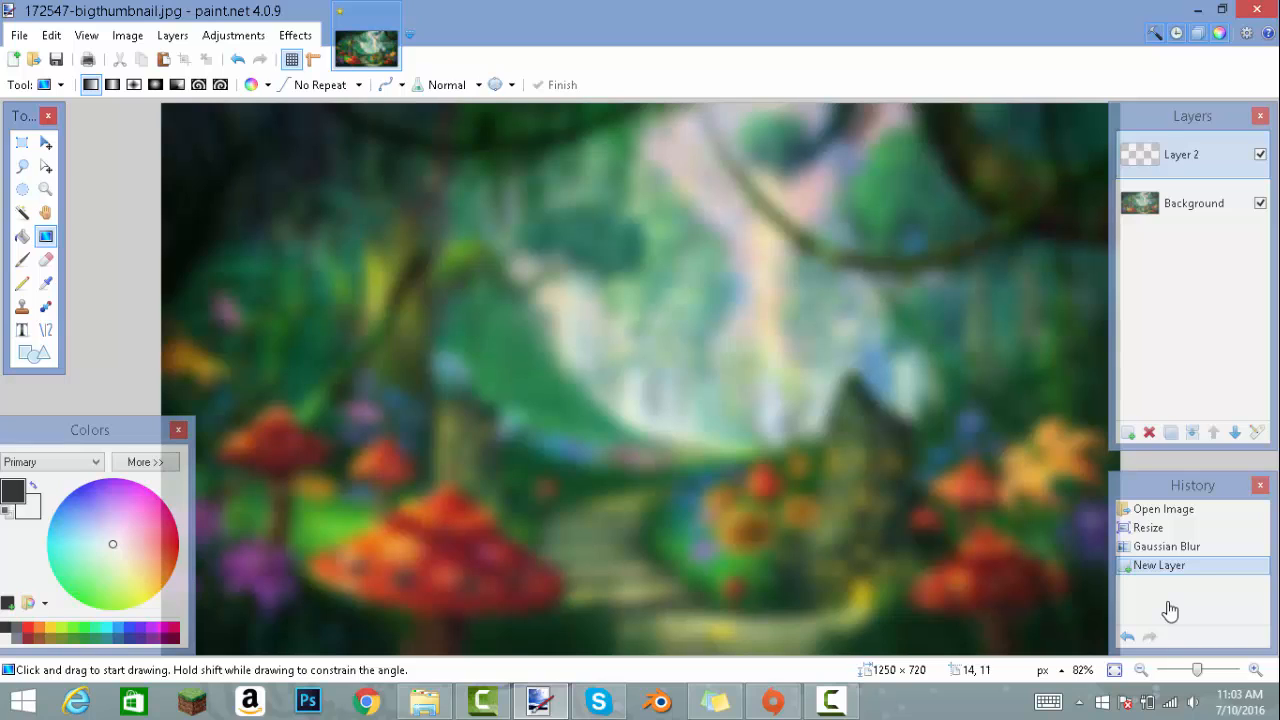
{"action": "left_click_drag", "start_coordinate": [175, 109], "coordinate": [1056, 620]}
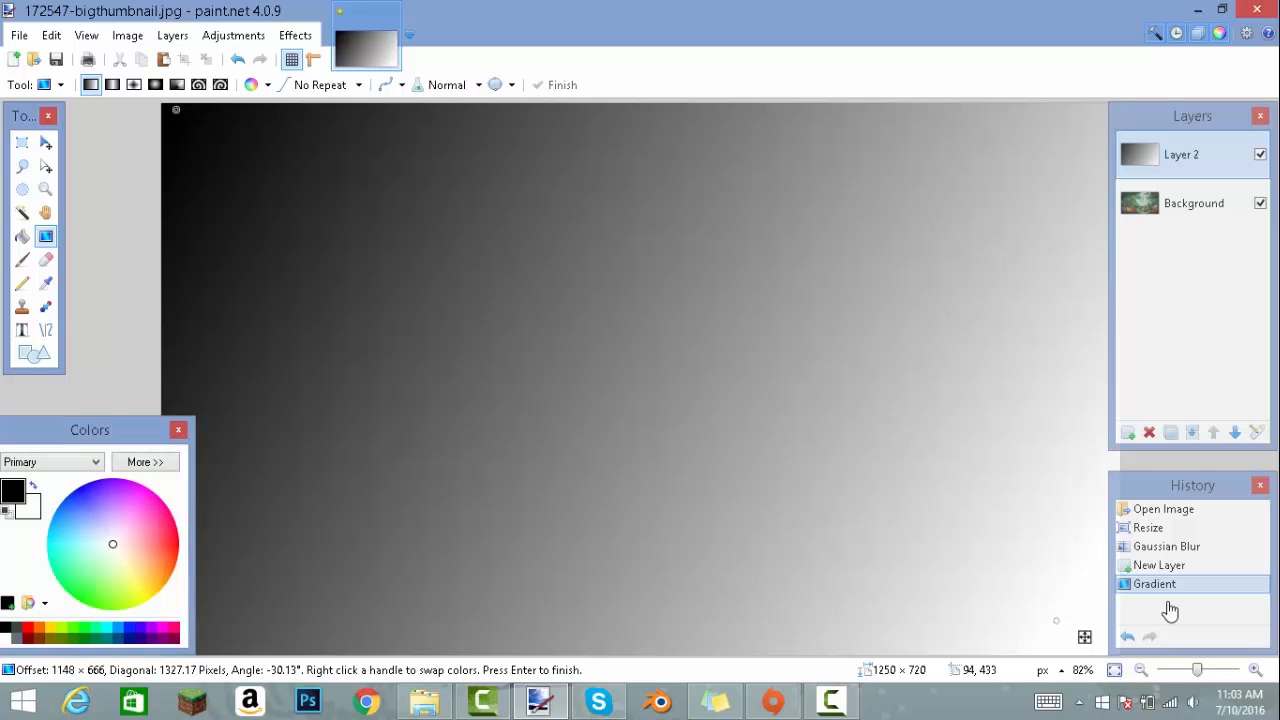
Recolor the gradient with light green as the primary color and pale peach as the secondary color.
{"action": "left_click", "coordinate": [97, 564]}
{"action": "left_click", "coordinate": [28, 507]}
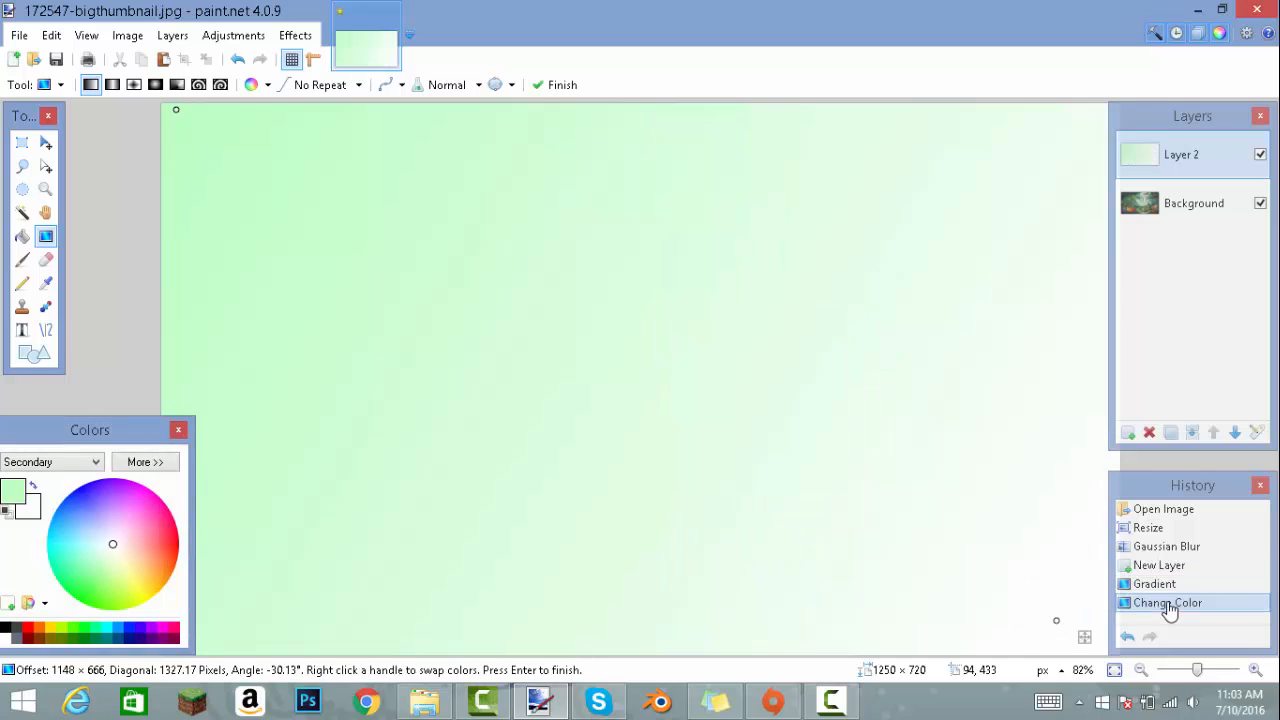
{"action": "left_click", "coordinate": [152, 565]}
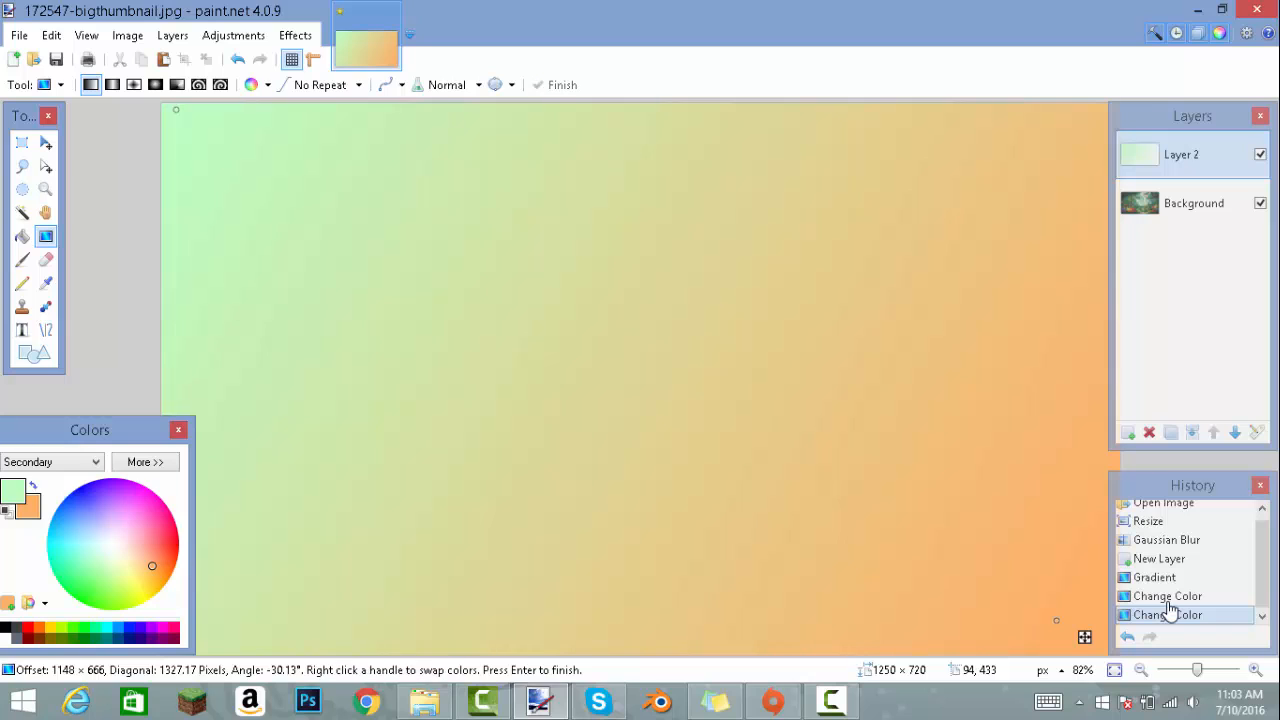
{"action": "left_click_drag", "start_coordinate": [152, 566], "coordinate": [133, 558]}
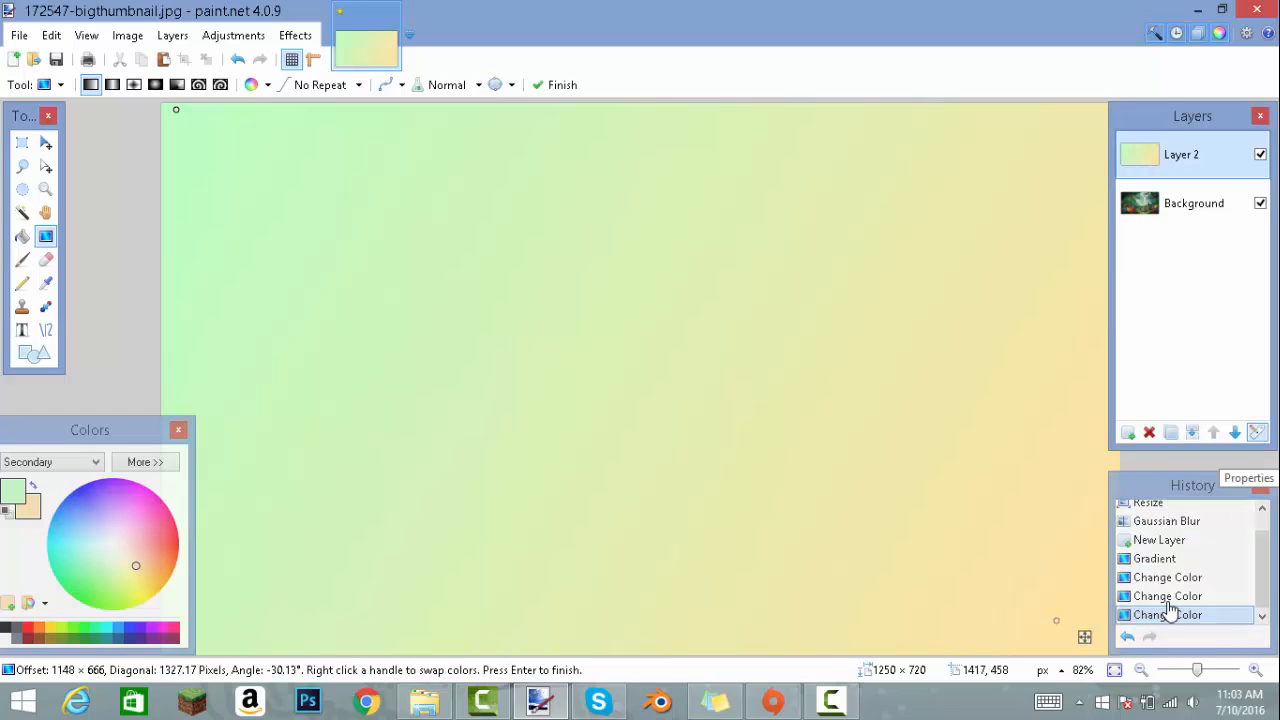
Set the gradient layer's blend mode to Glow and its opacity to 127.
{"action": "left_click", "coordinate": [1256, 432]}
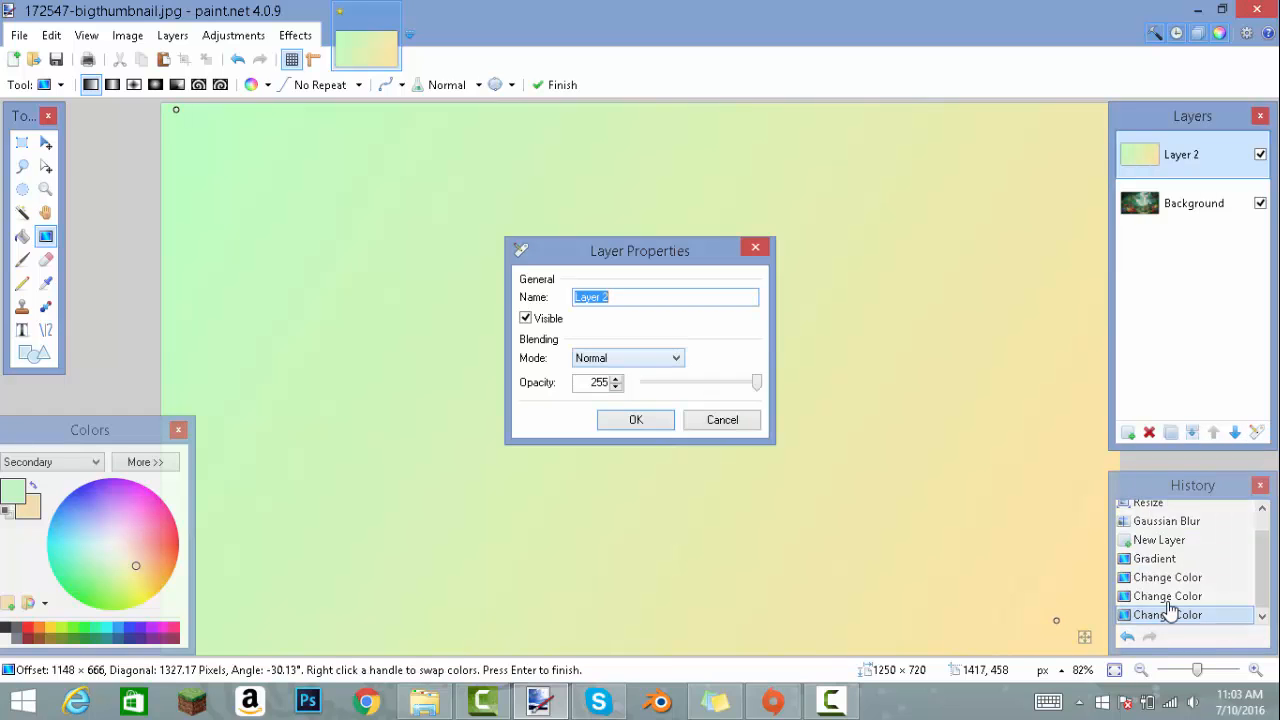
{"action": "left_click", "coordinate": [628, 358]}
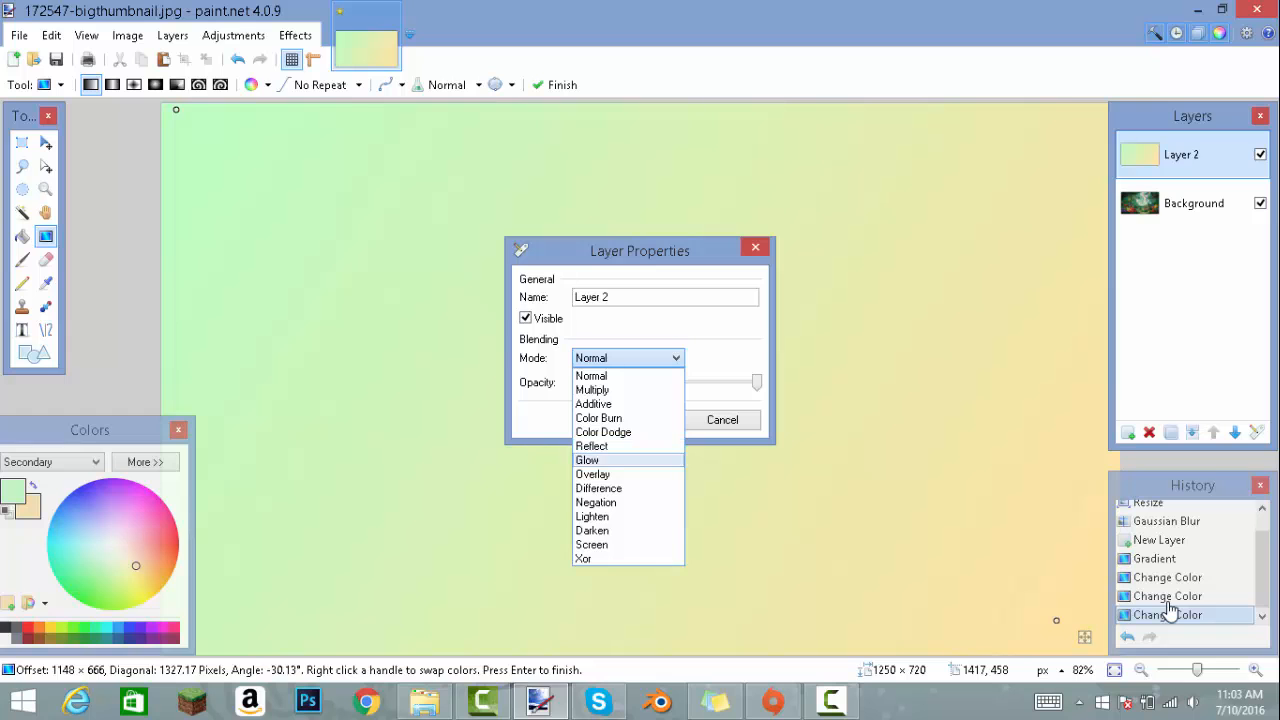
{"action": "left_click", "coordinate": [587, 460]}
{"action": "left_click", "coordinate": [700, 382]}
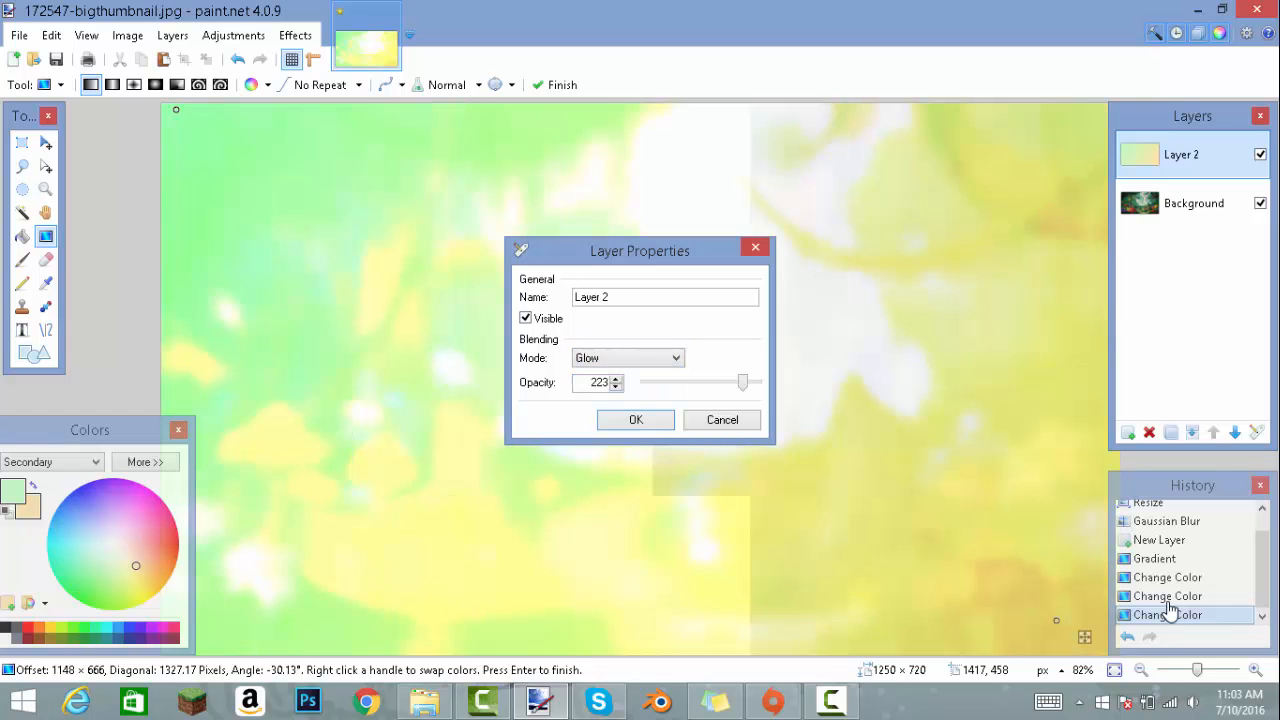
{"action": "left_click", "coordinate": [700, 382]}
{"action": "left_click", "coordinate": [700, 382]}
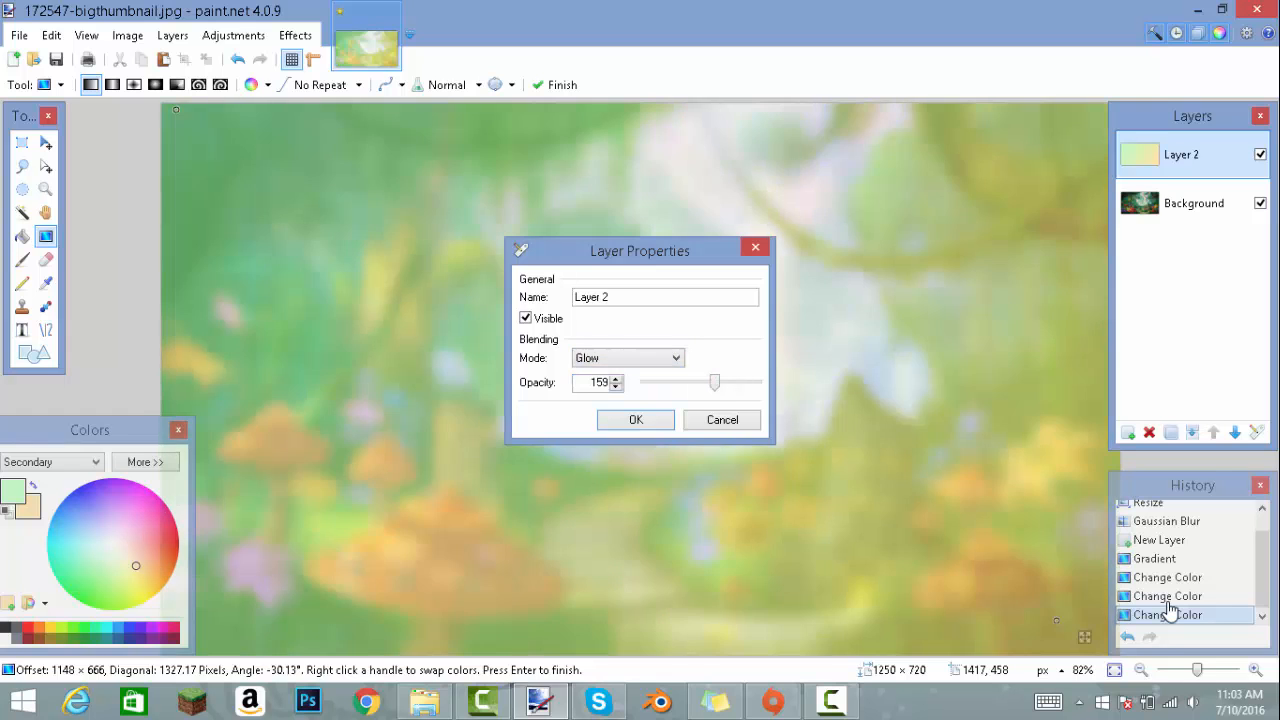
{"action": "left_click", "coordinate": [700, 382]}
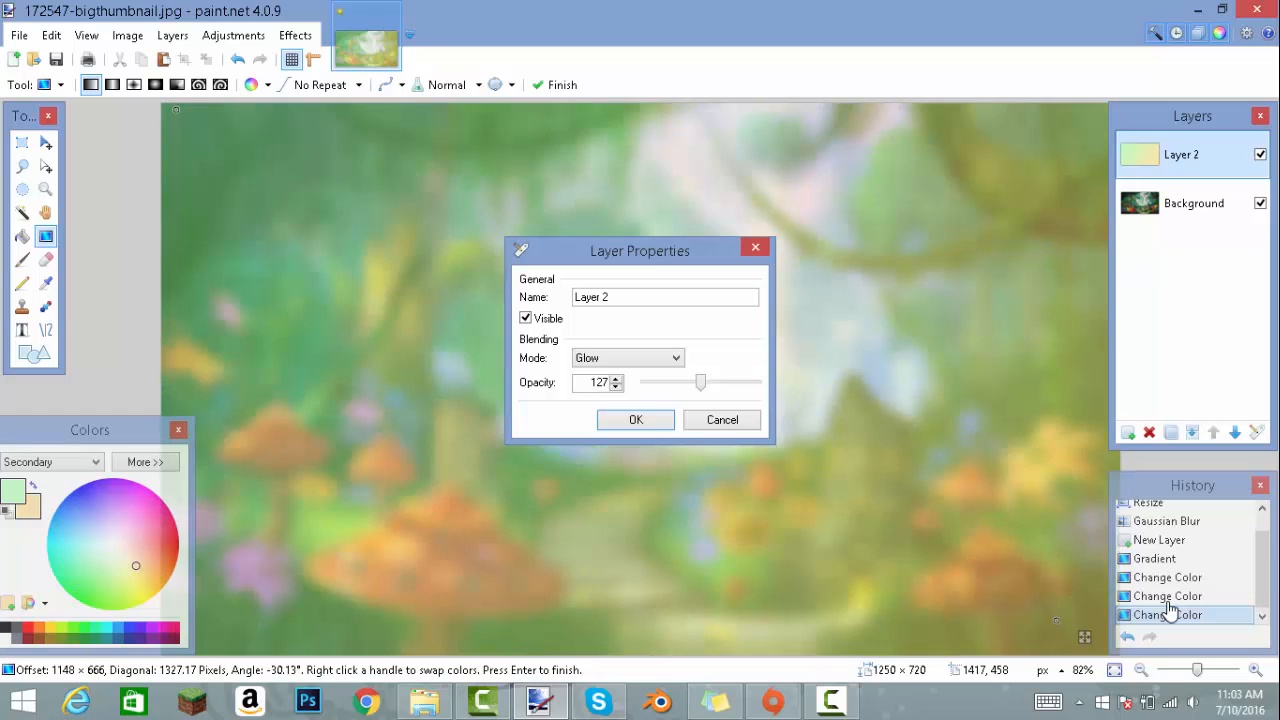
{"action": "key", "text": "Return"}
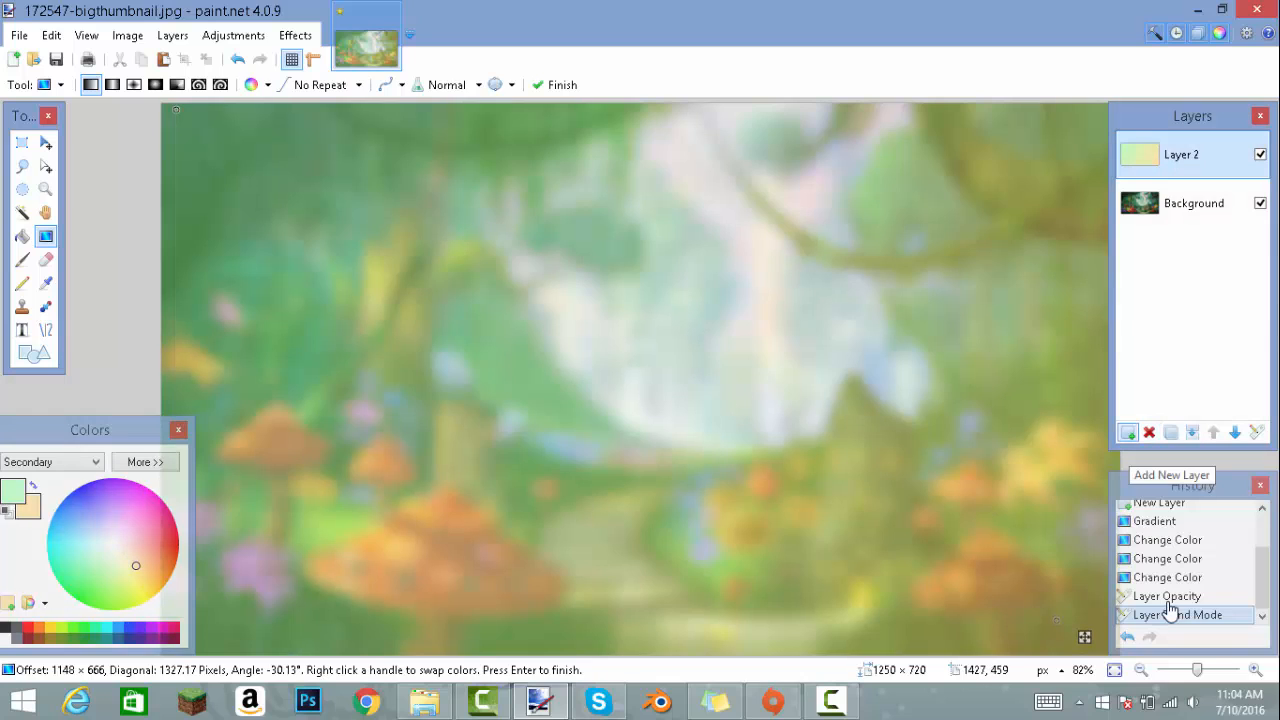
Add a new layer above the gradient and copy the transformice__shaman_dance_2 mouse picture from the Pictures folder in File Explorer.
{"action": "left_click", "coordinate": [1128, 432]}
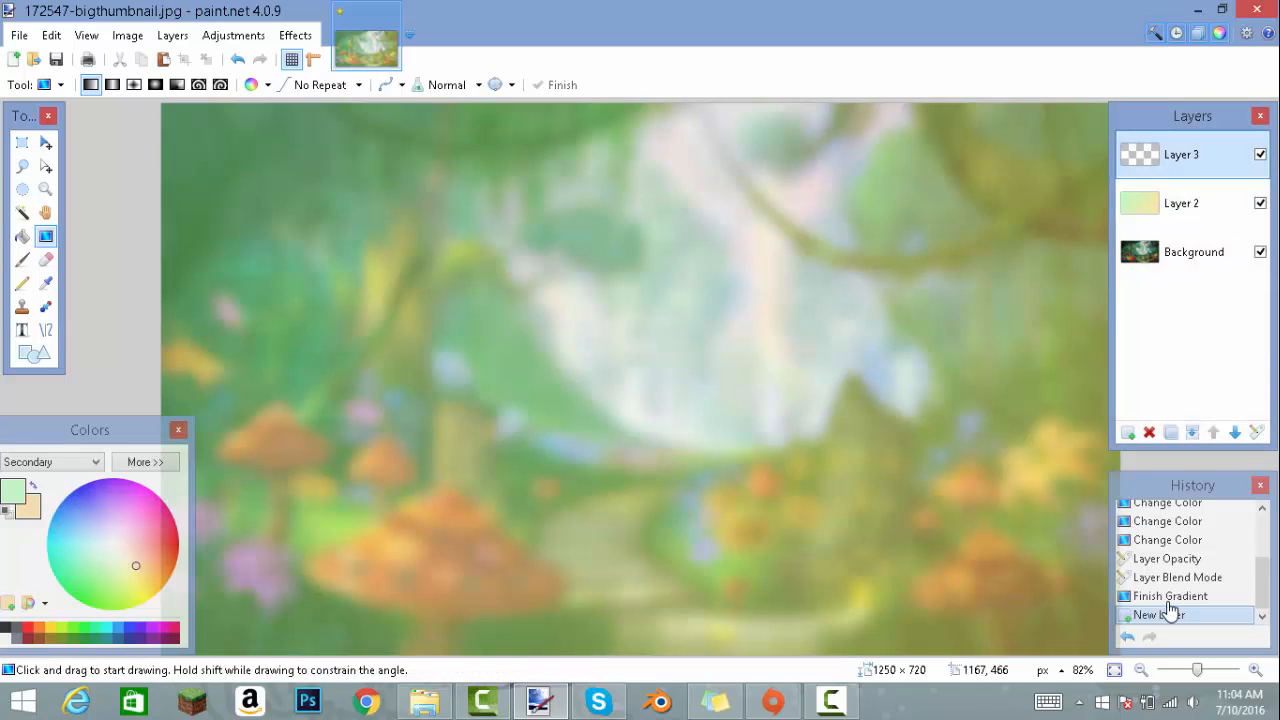
{"action": "key", "text": "alt+Tab"}
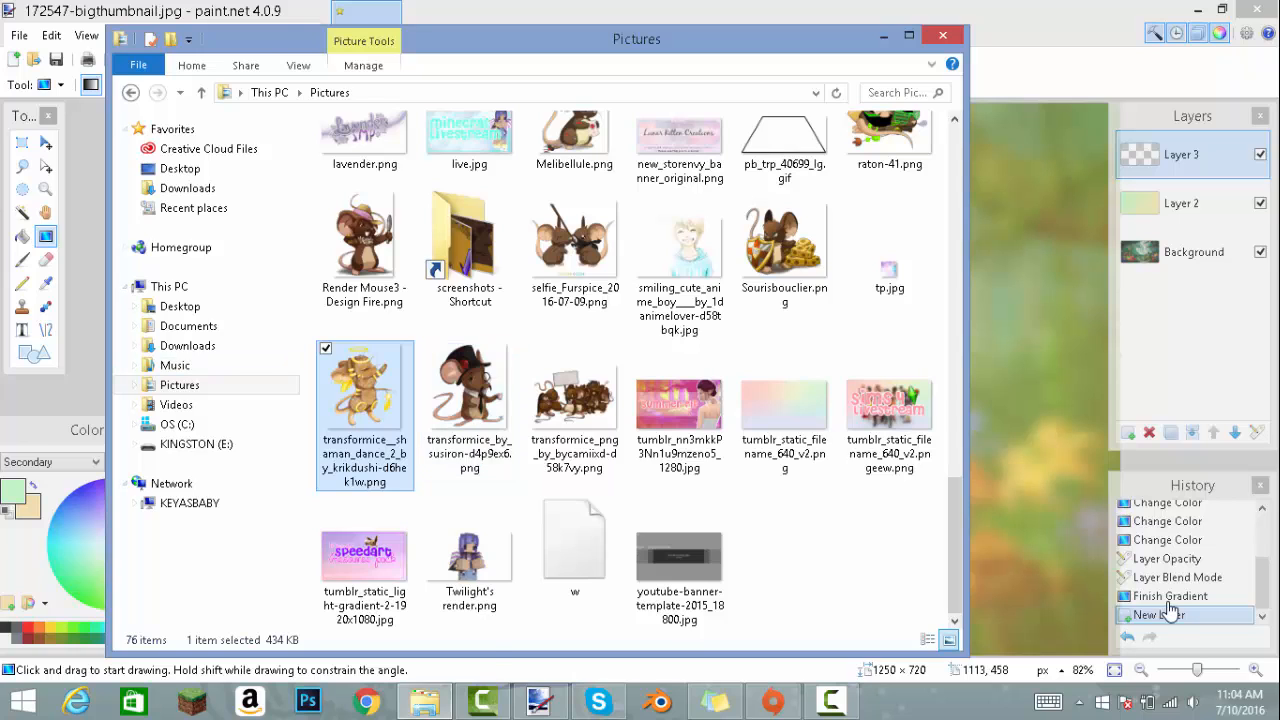
{"action": "key", "text": "shift+F10"}
{"action": "key", "text": "Return"}
{"action": "scroll", "coordinate": [1170, 612], "scroll_direction": "up", "scroll_amount": 2}
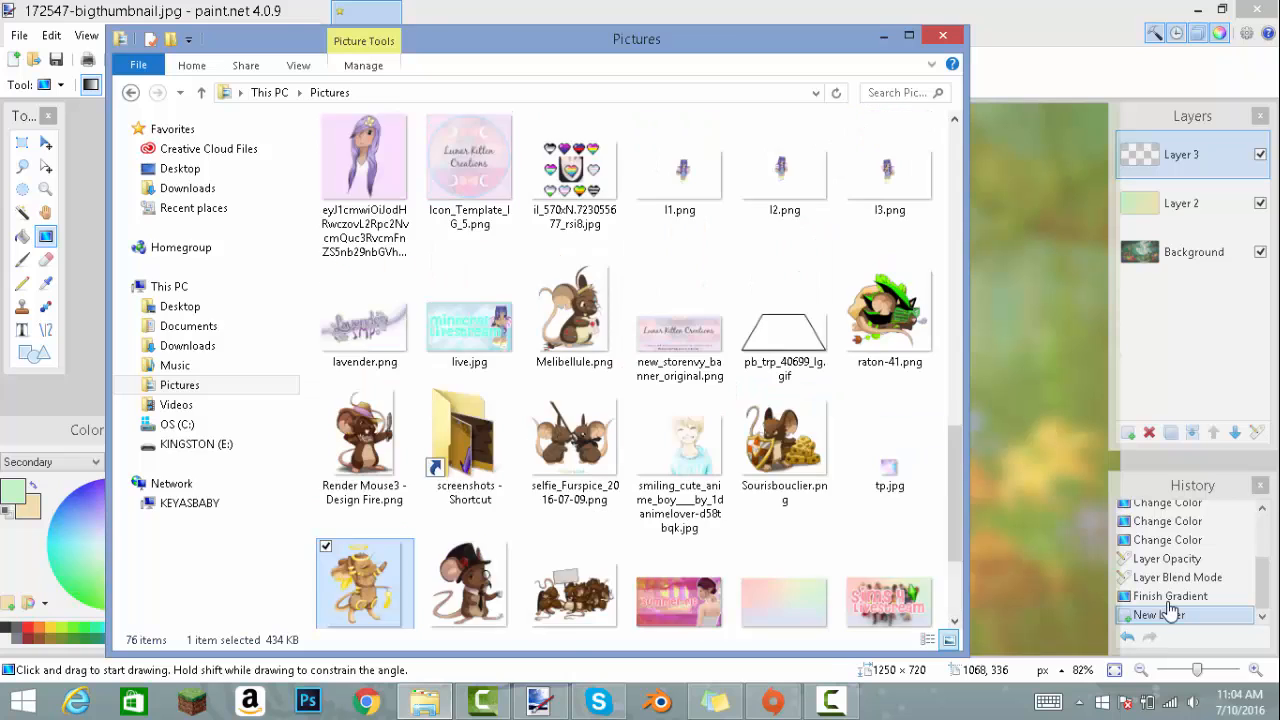
{"action": "scroll", "coordinate": [1170, 612], "scroll_direction": "down", "scroll_amount": 2}
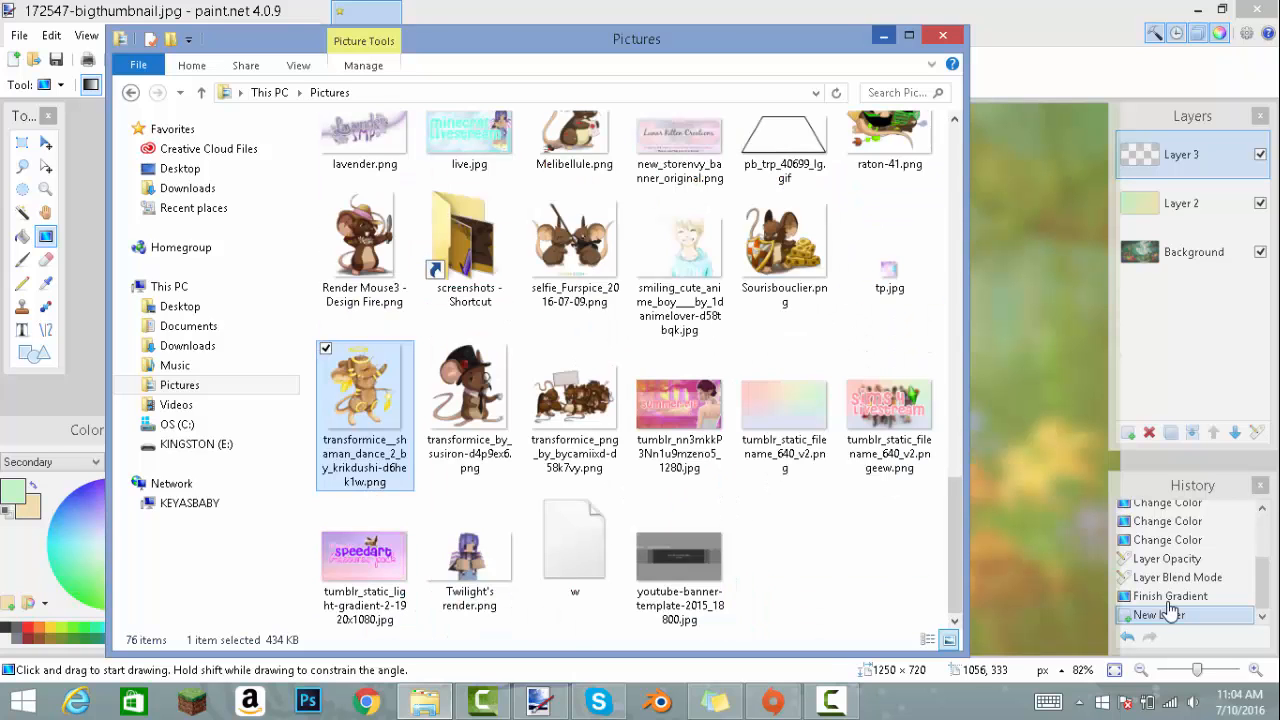
{"action": "left_click", "coordinate": [884, 37]}
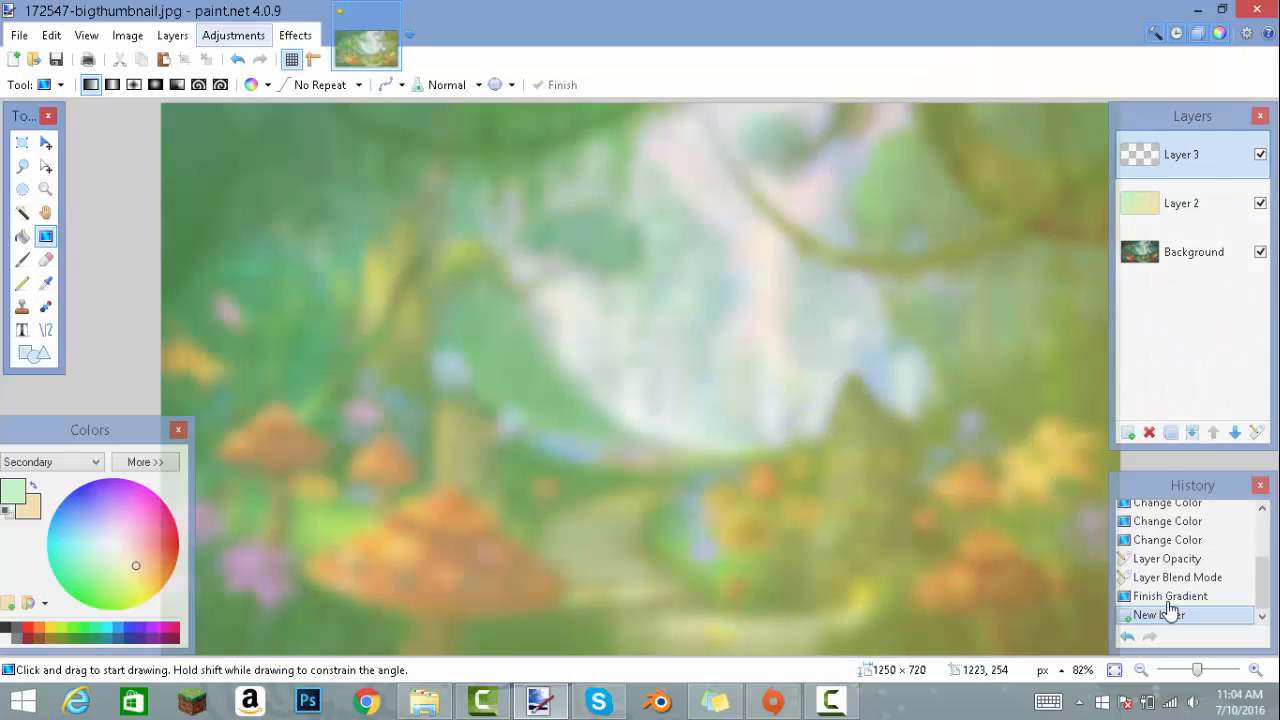
{"action": "left_click", "coordinate": [424, 703]}
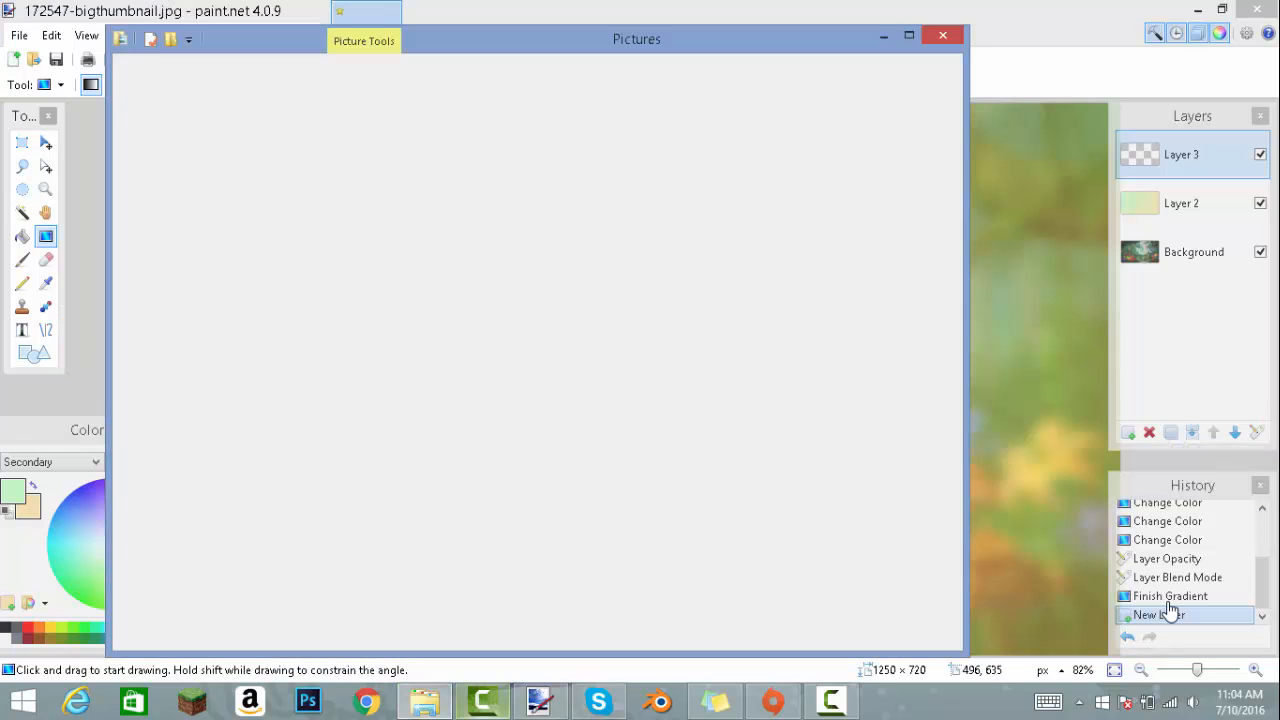
{"action": "right_click", "coordinate": [364, 410]}
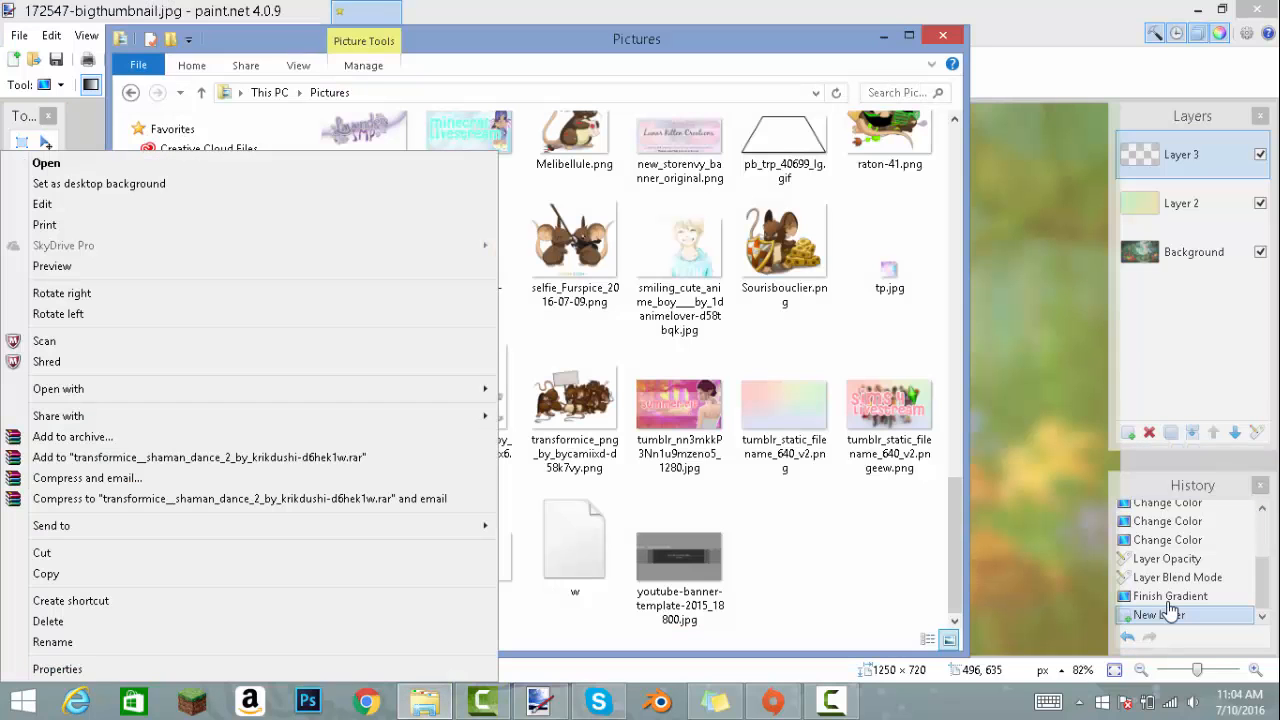
{"action": "left_click", "coordinate": [249, 573]}
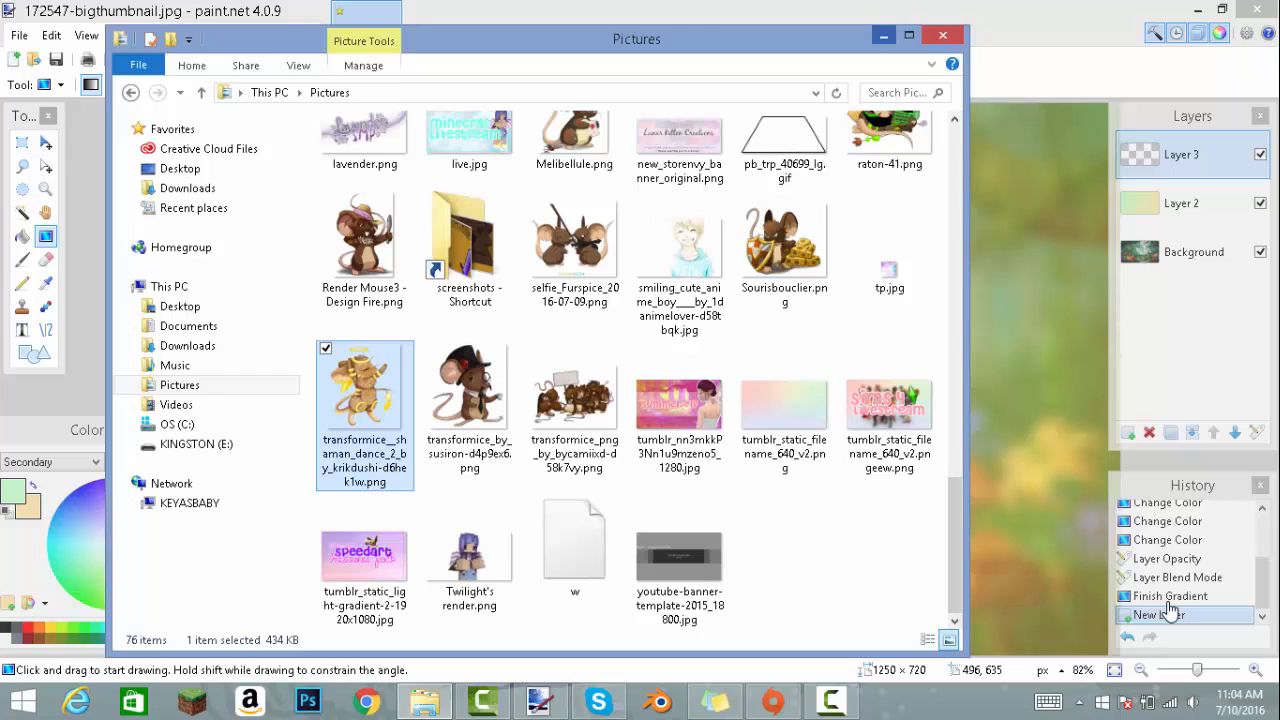
{"action": "left_click", "coordinate": [883, 35]}
Paste the copied mouse picture onto the new empty layer in paint.net, keeping the canvas size.
{"action": "left_click", "coordinate": [51, 35]}
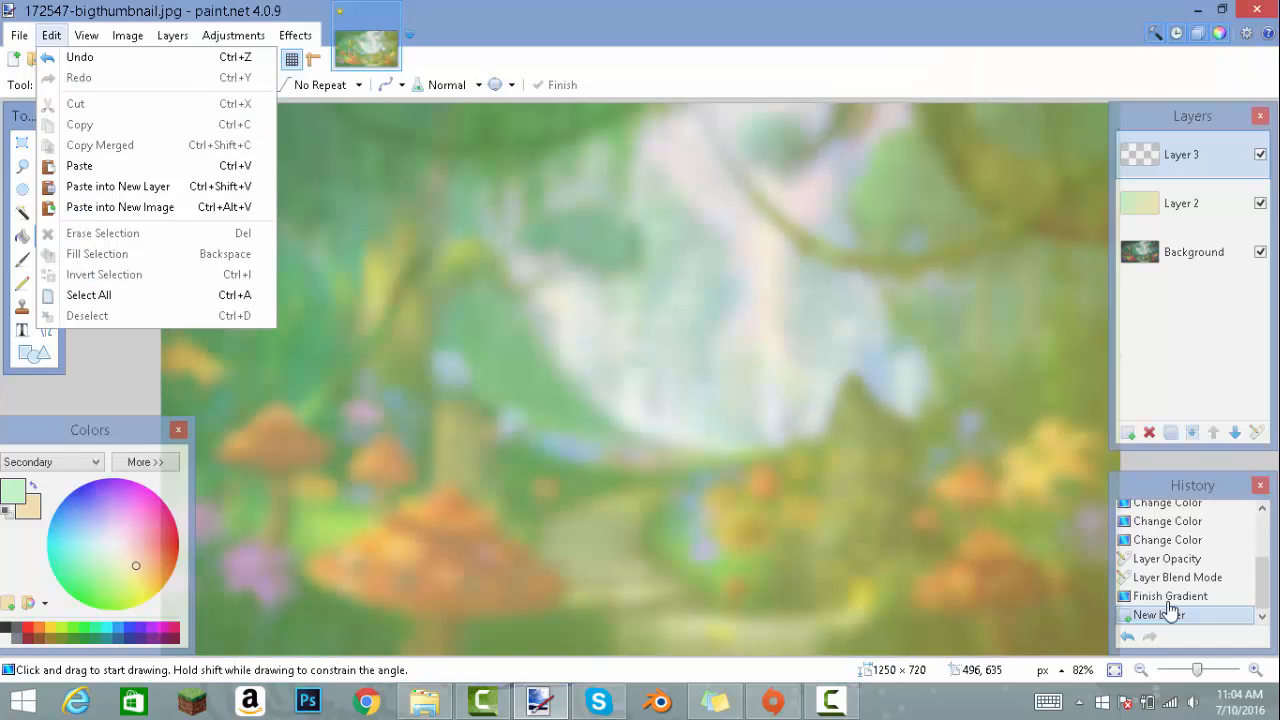
{"action": "left_click", "coordinate": [70, 167]}
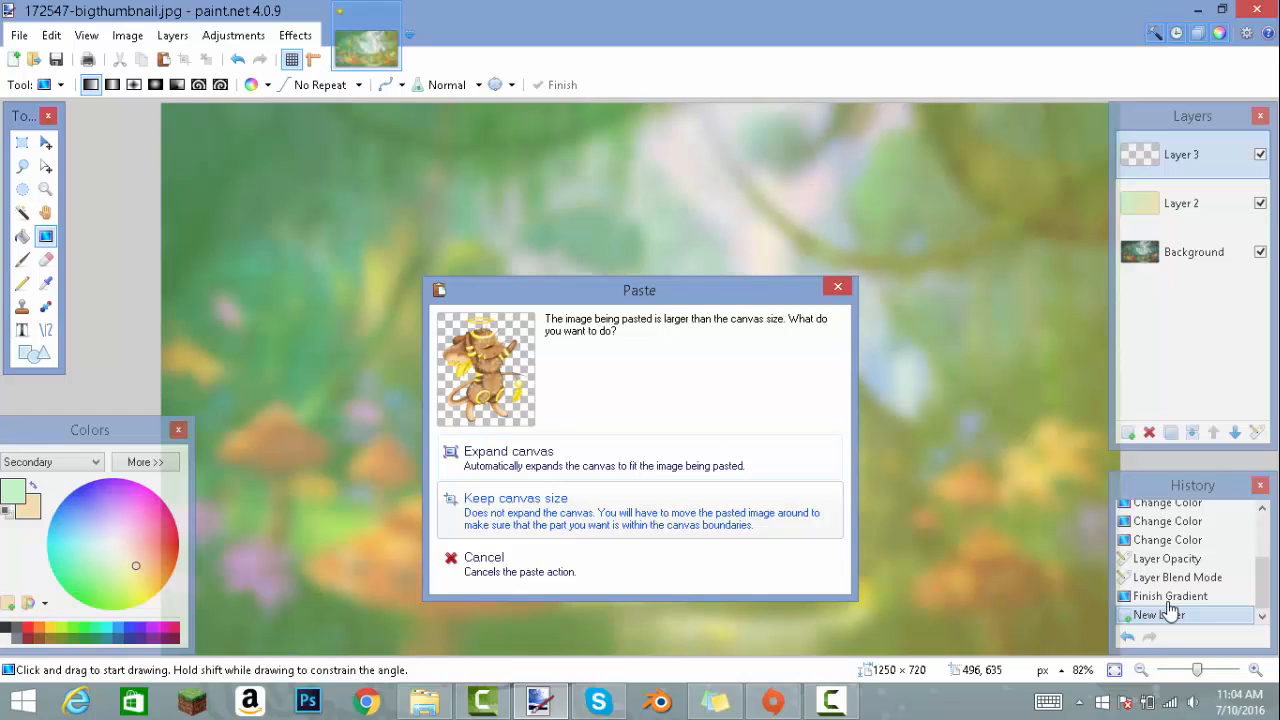
{"action": "key", "text": "Return"}
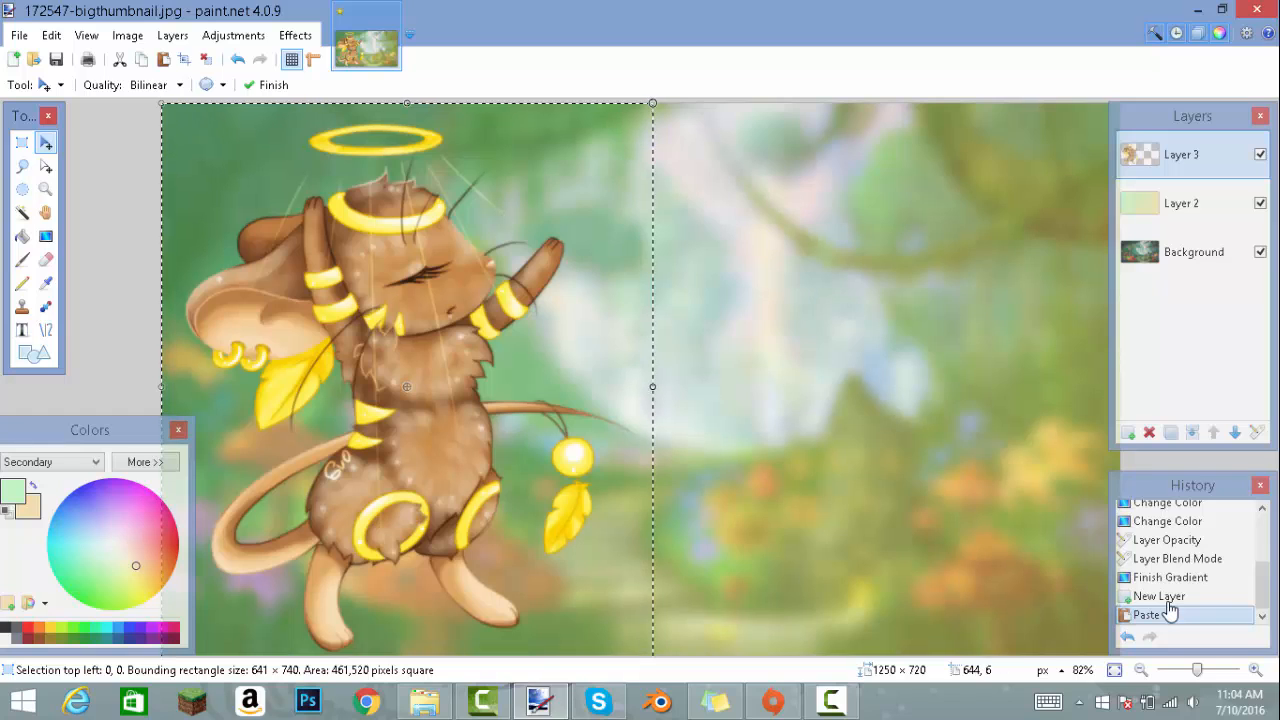
Shrink the pasted mouse to about 595 × 692 pixels, position it along the canvas's left edge and deselect it.
{"action": "left_click_drag", "start_coordinate": [652, 103], "coordinate": [610, 138]}
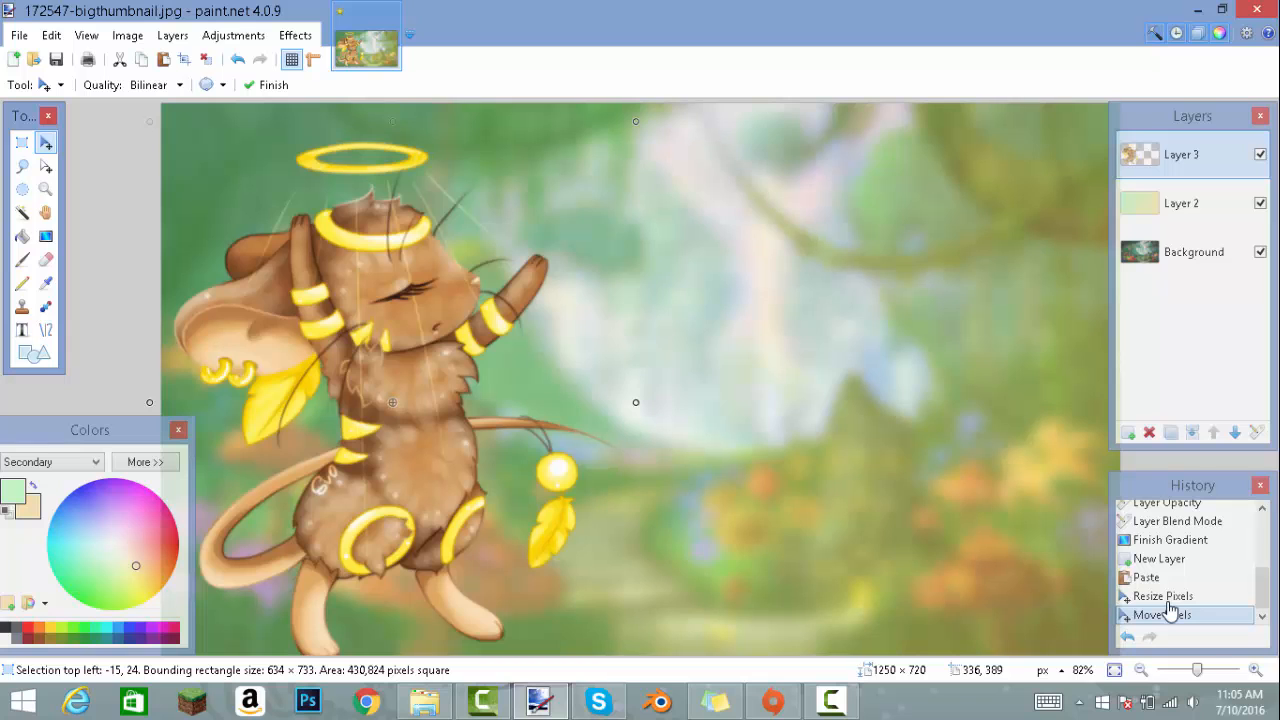
{"action": "left_click_drag", "start_coordinate": [1197, 670], "coordinate": [1194, 670]}
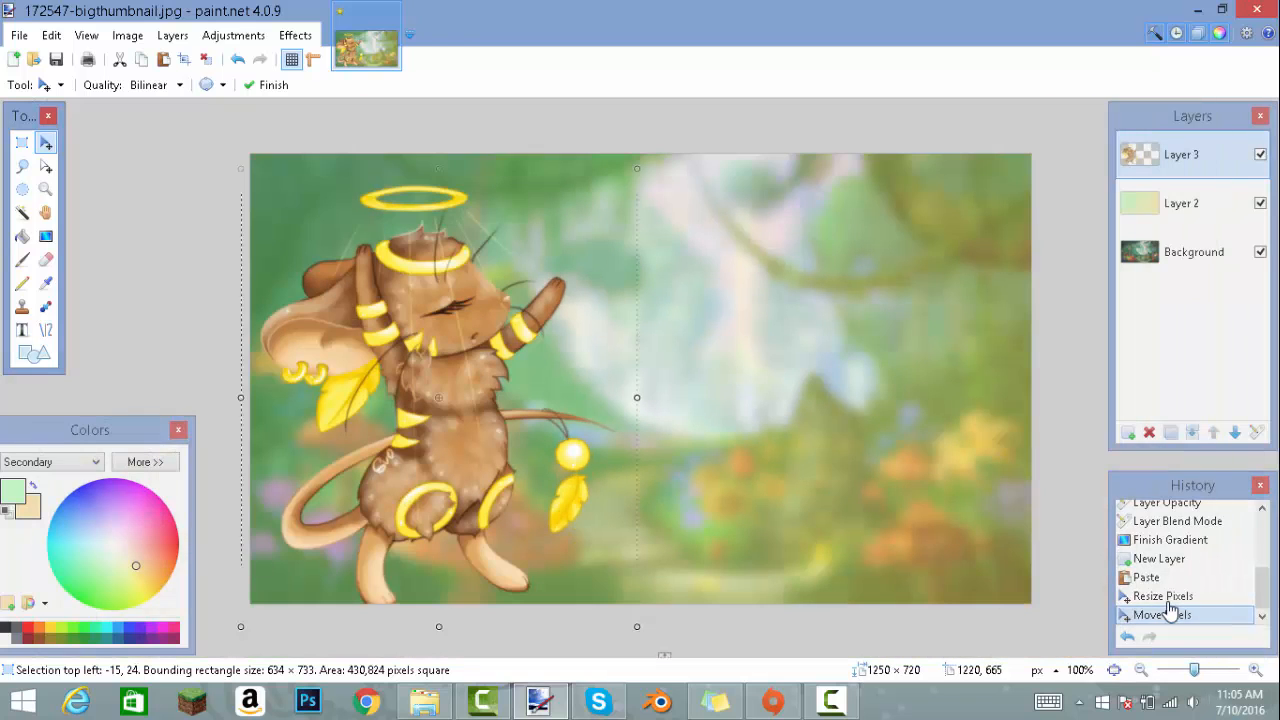
{"action": "left_click_drag", "start_coordinate": [449, 434], "coordinate": [449, 410]}
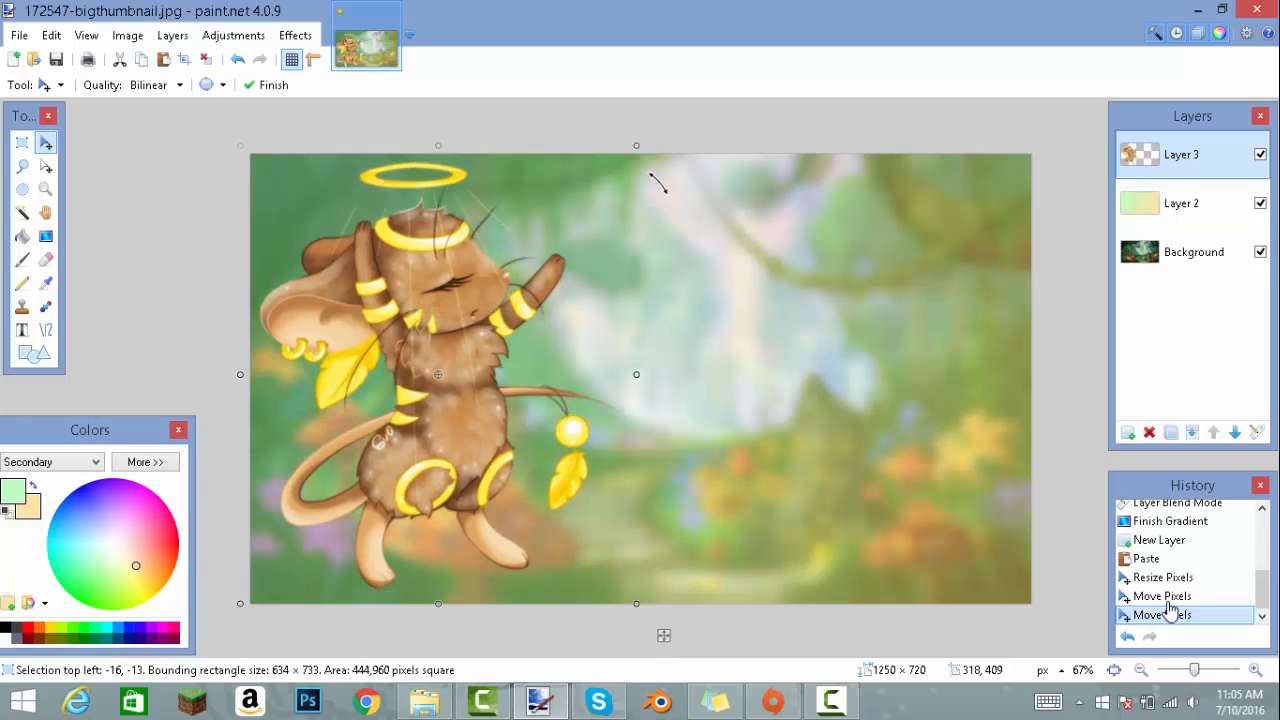
{"action": "left_click_drag", "start_coordinate": [658, 183], "coordinate": [633, 208]}
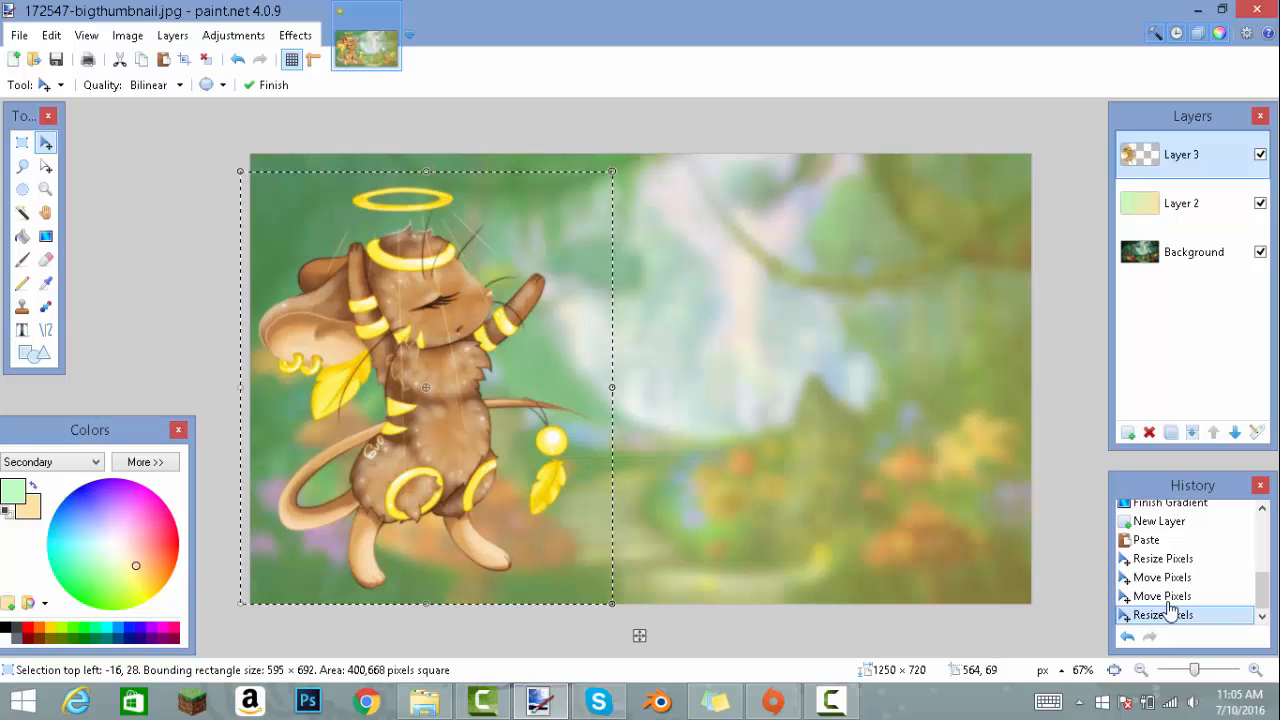
{"action": "key", "text": "alt+i"}
{"action": "key", "text": "Escape"}
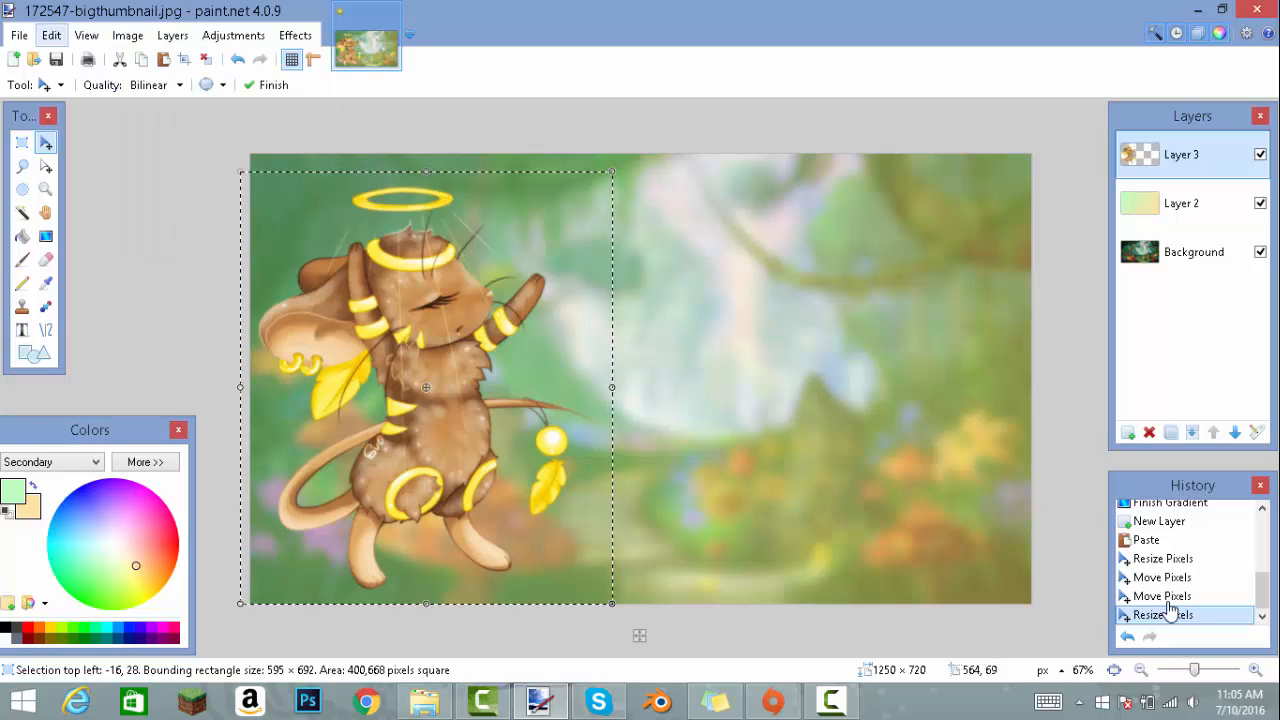
{"action": "key", "text": "alt+e"}
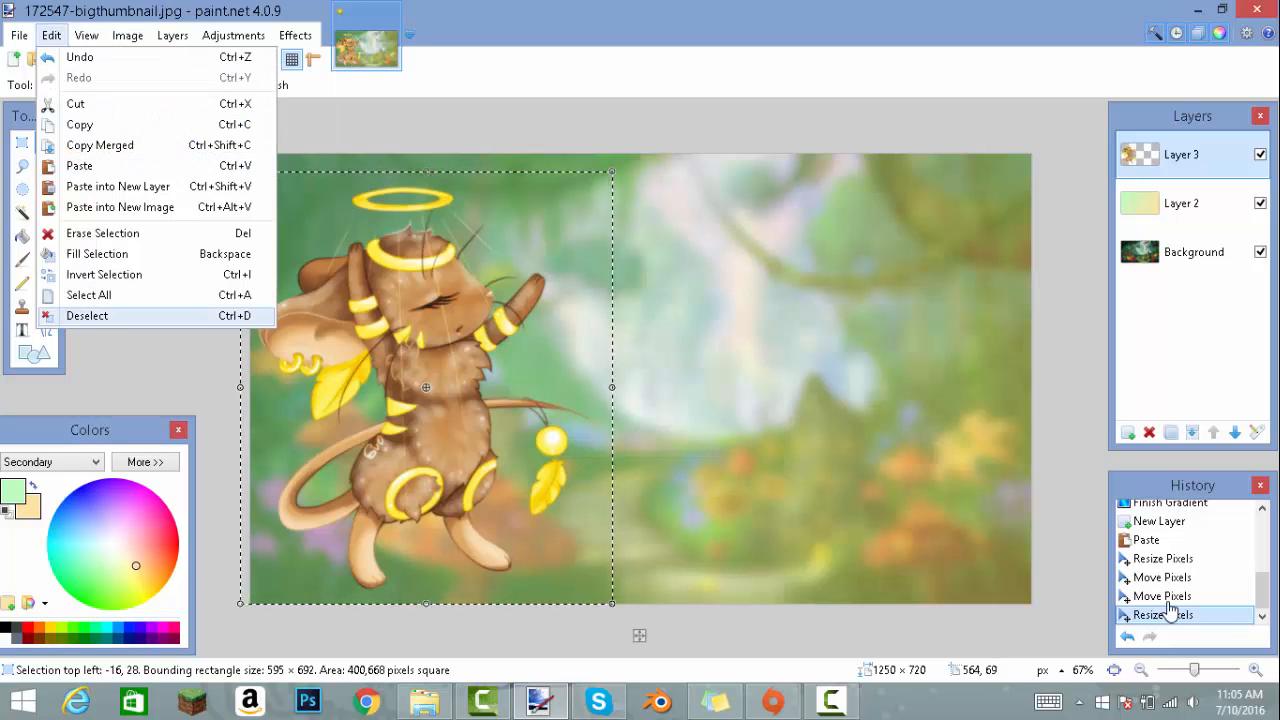
{"action": "key", "text": "ctrl+d"}
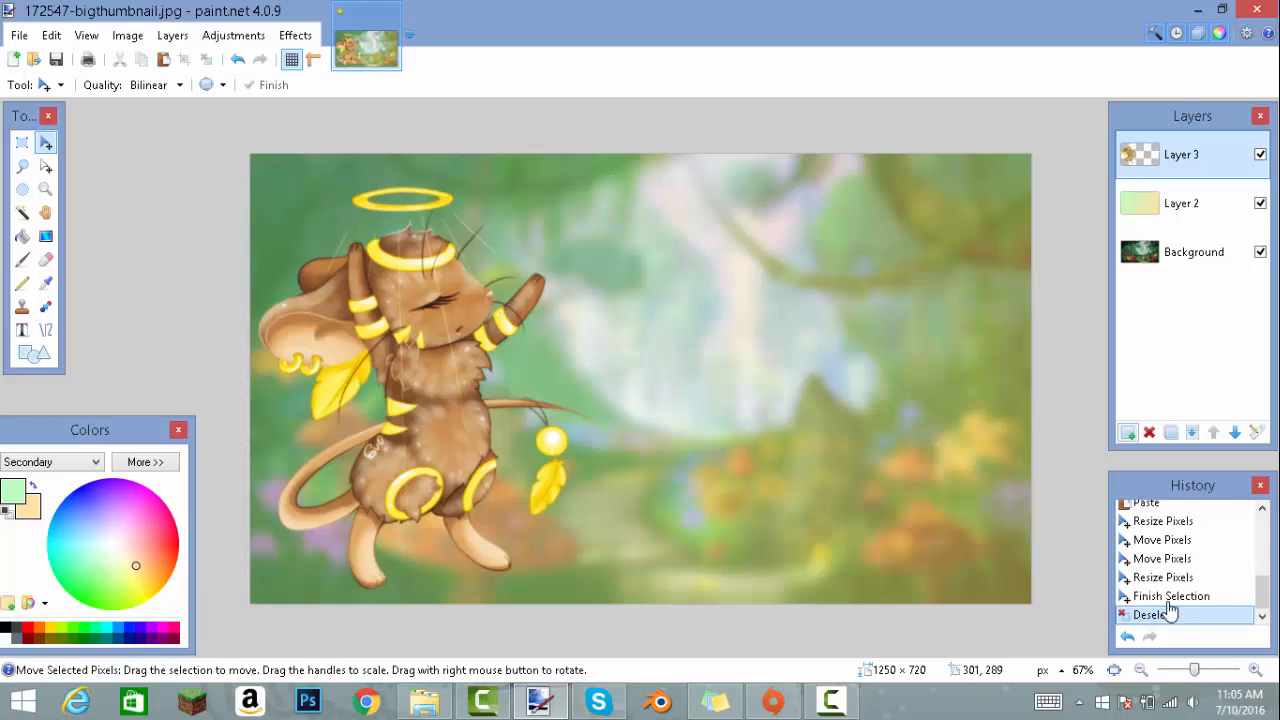
Add another layer and write the text "Transformice" on it, starting beside the mouse's chest.
{"action": "key", "text": "ctrl+shift+n"}
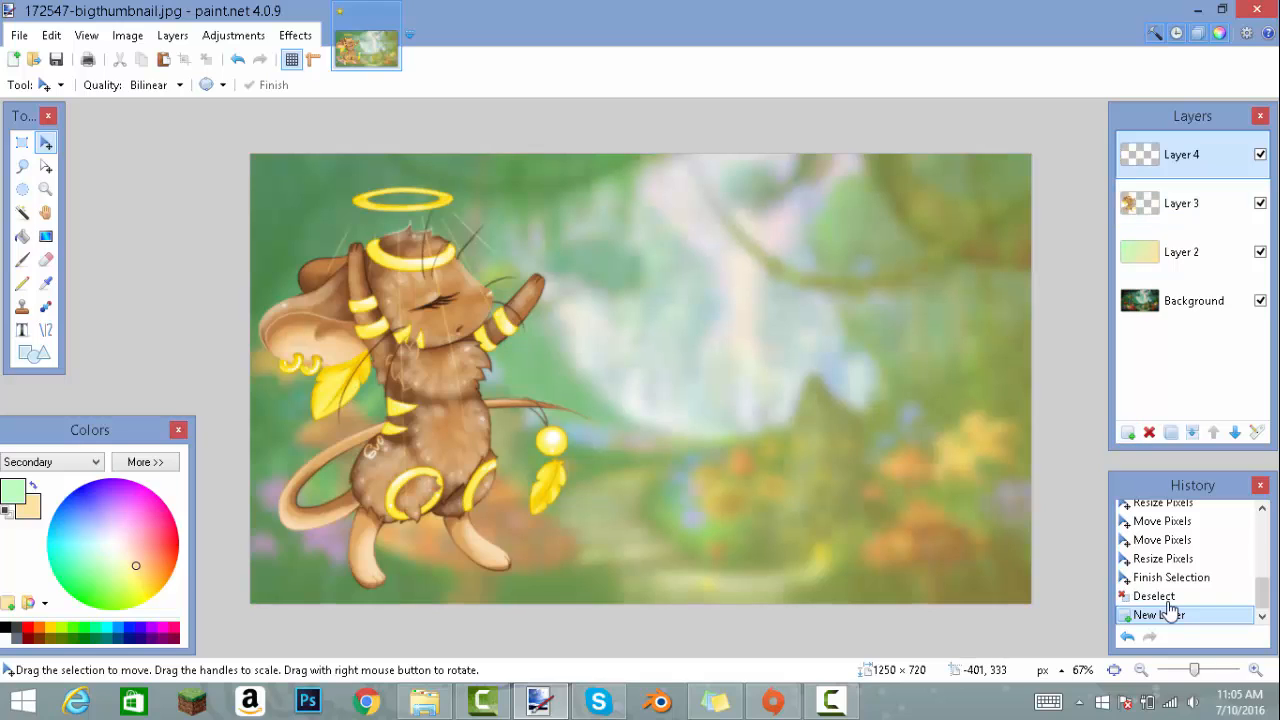
{"action": "key", "text": "t"}
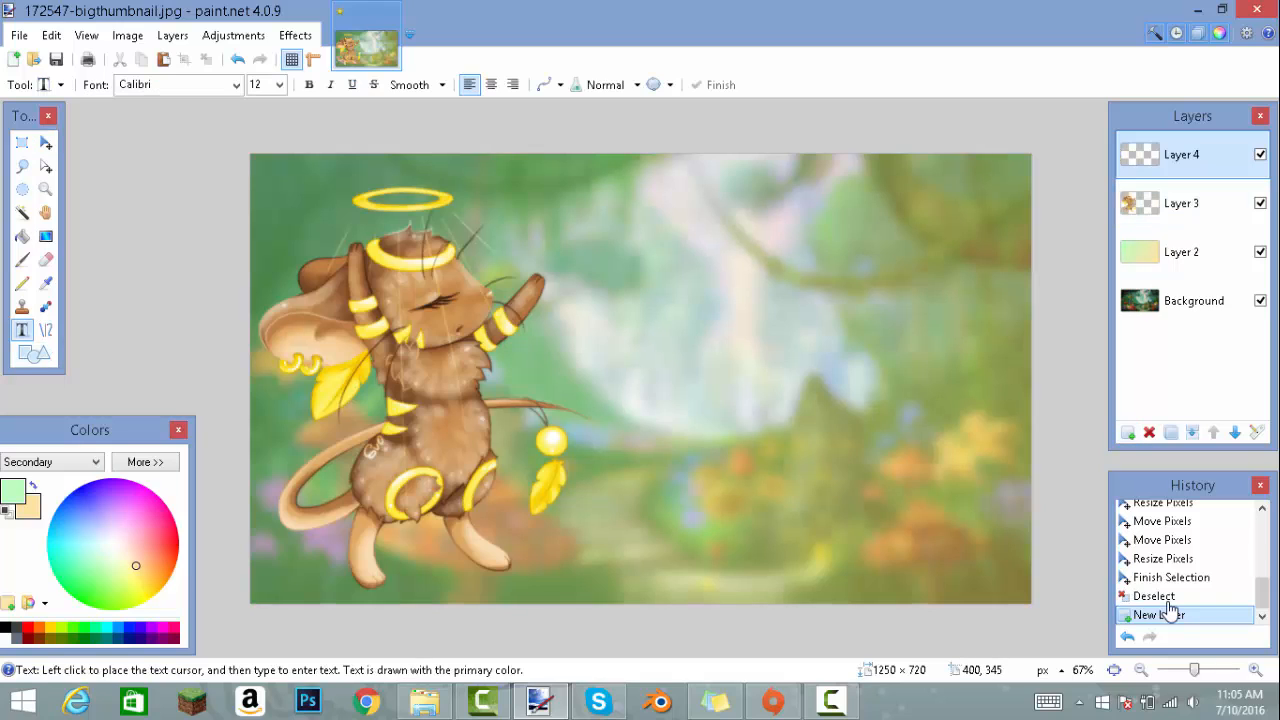
{"action": "left_click", "coordinate": [500, 369]}
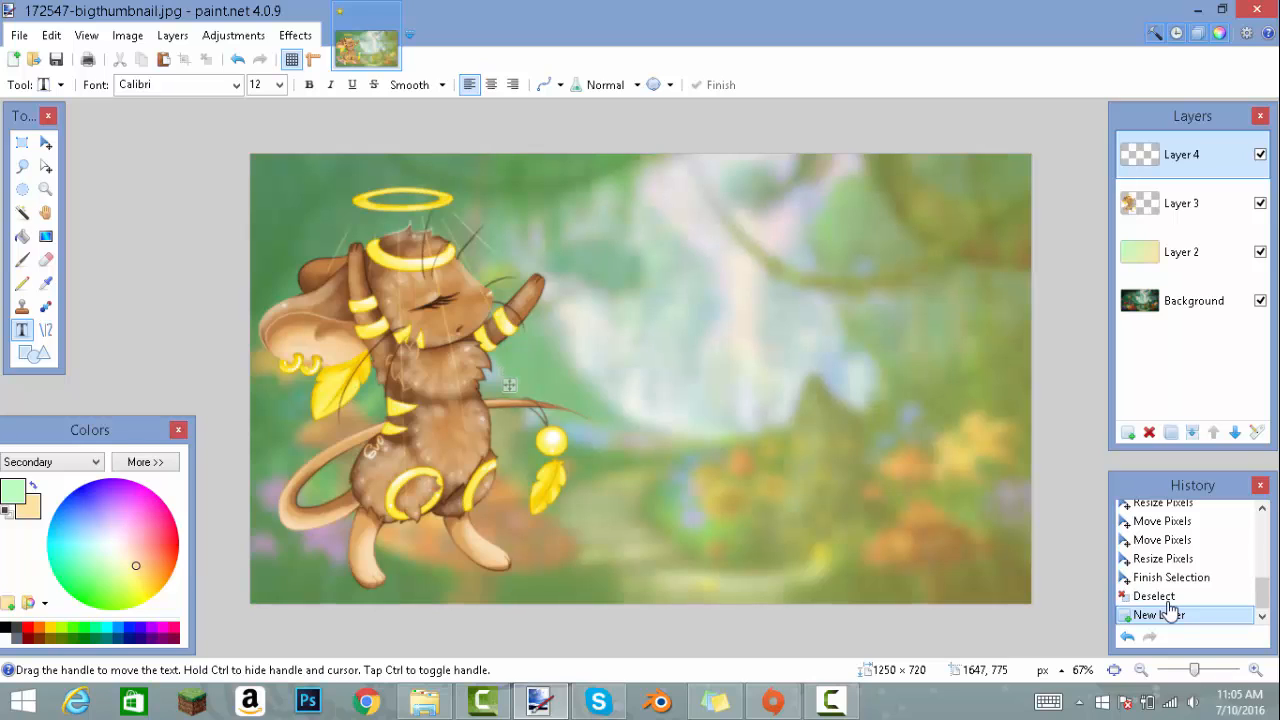
{"action": "type", "text": "T"}
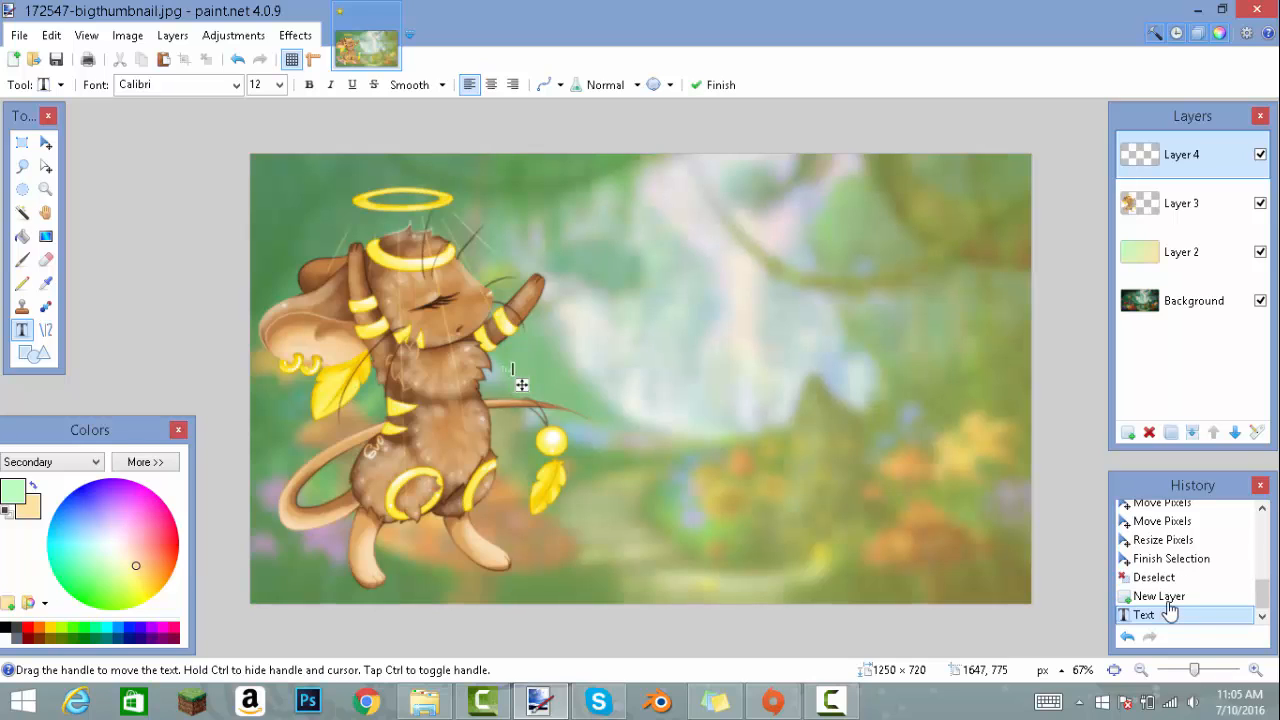
{"action": "type", "text": "ransformice"}
Format the Transformice title in the Too Freakin Cute Demo font at size 108 with a light yellow primary color.
{"action": "left_click", "coordinate": [236, 84]}
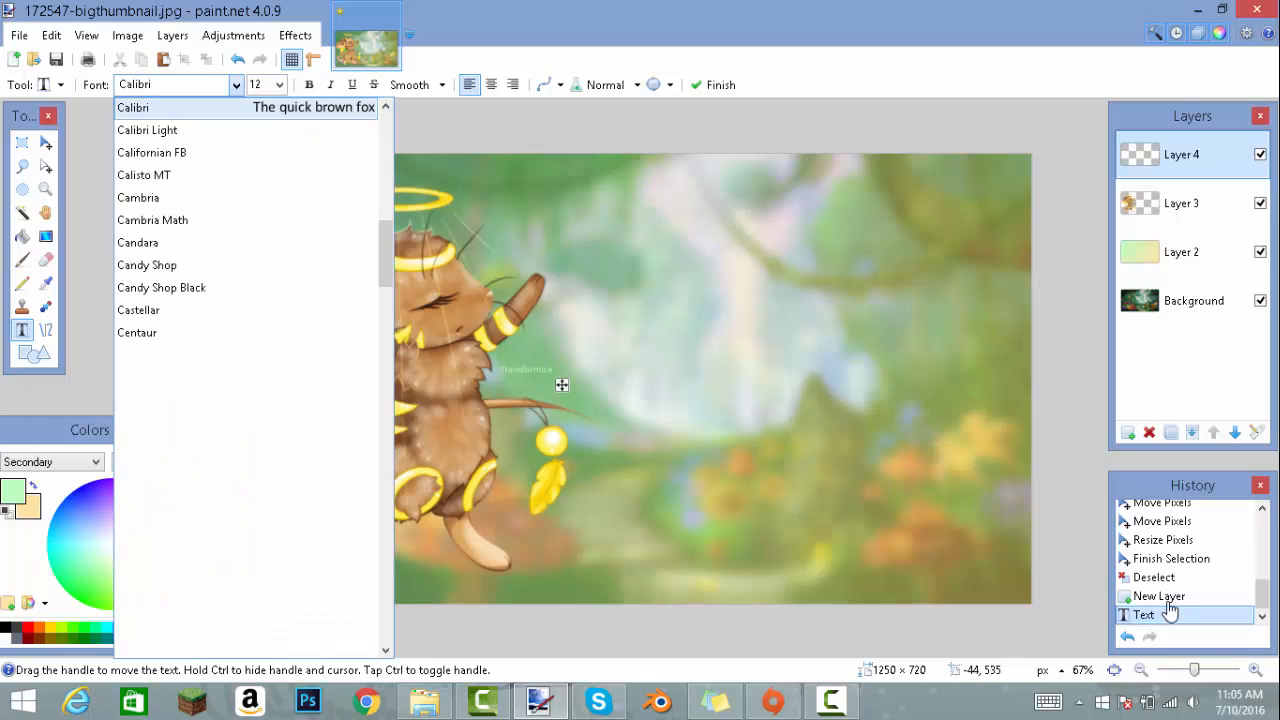
{"action": "left_click", "coordinate": [245, 422]}
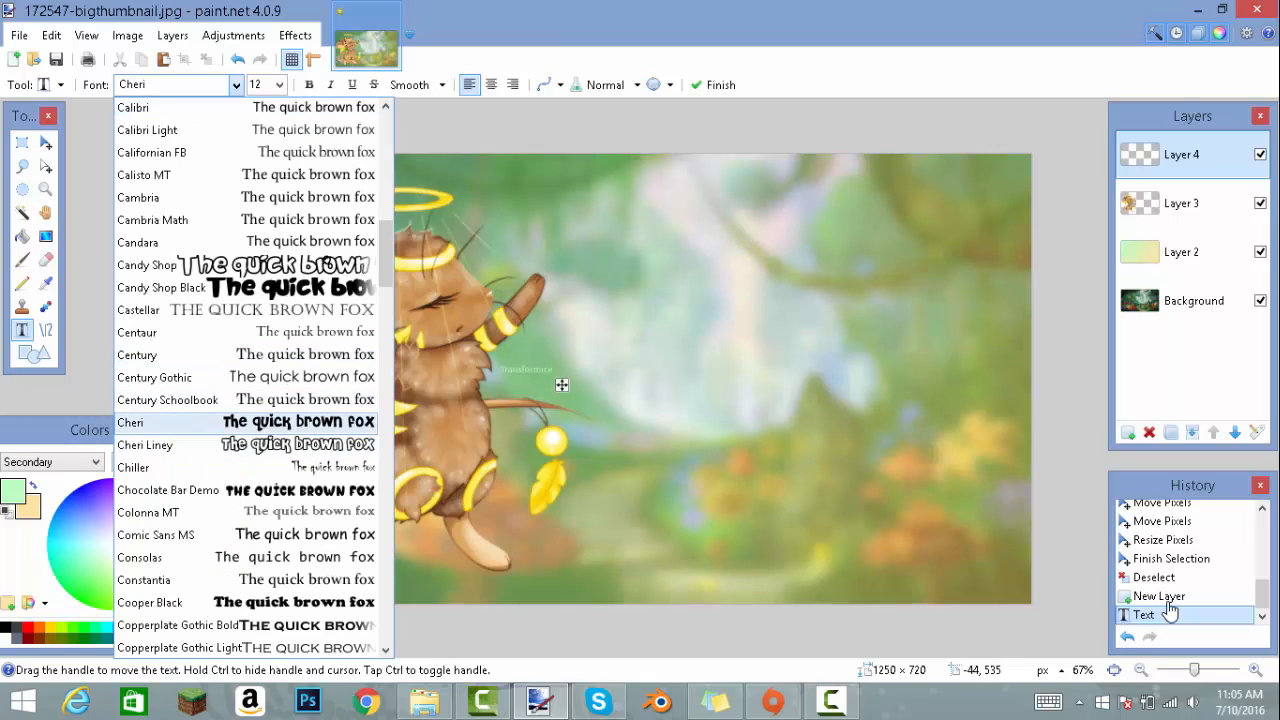
{"action": "left_click_drag", "start_coordinate": [386, 254], "coordinate": [386, 609]}
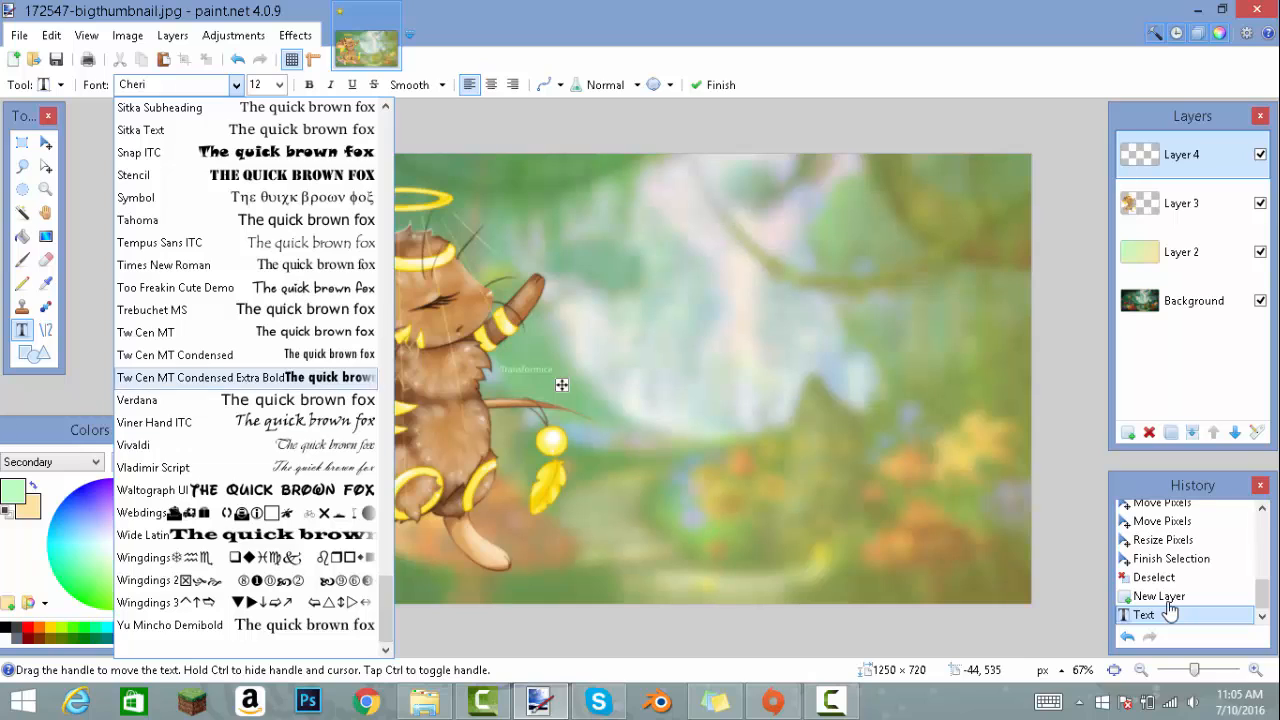
{"action": "left_click", "coordinate": [175, 287]}
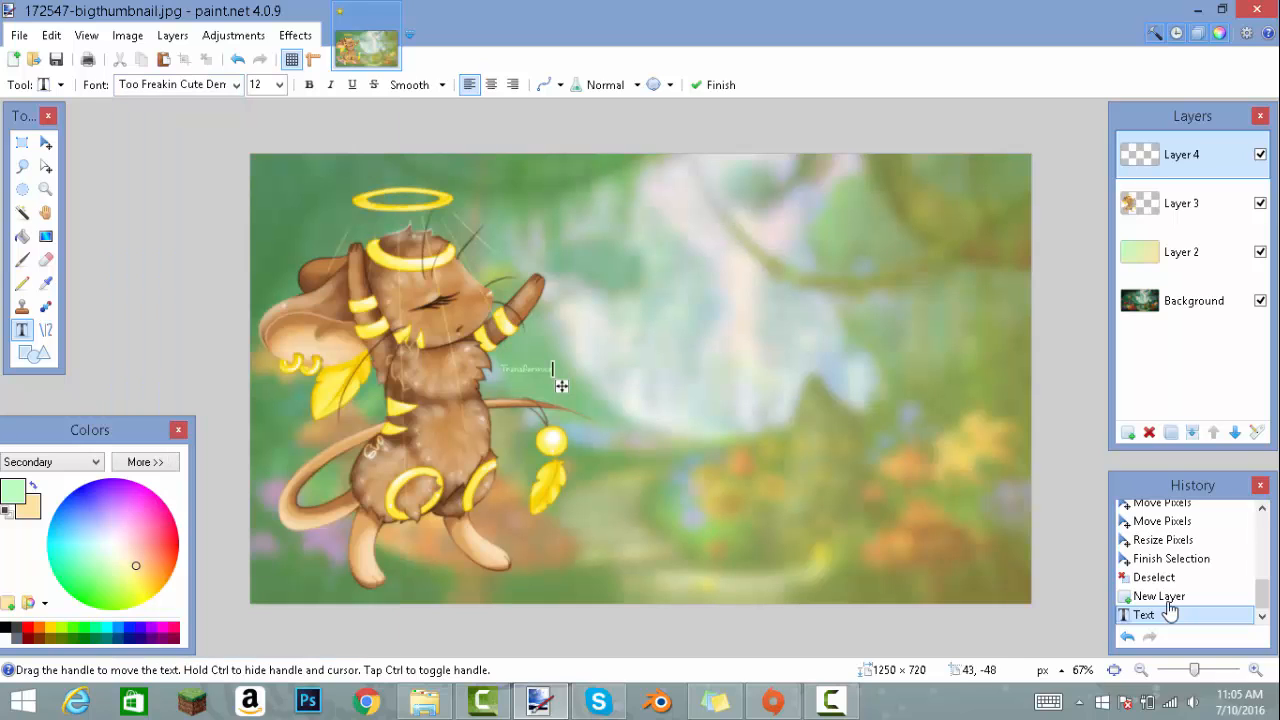
{"action": "left_click", "coordinate": [279, 85]}
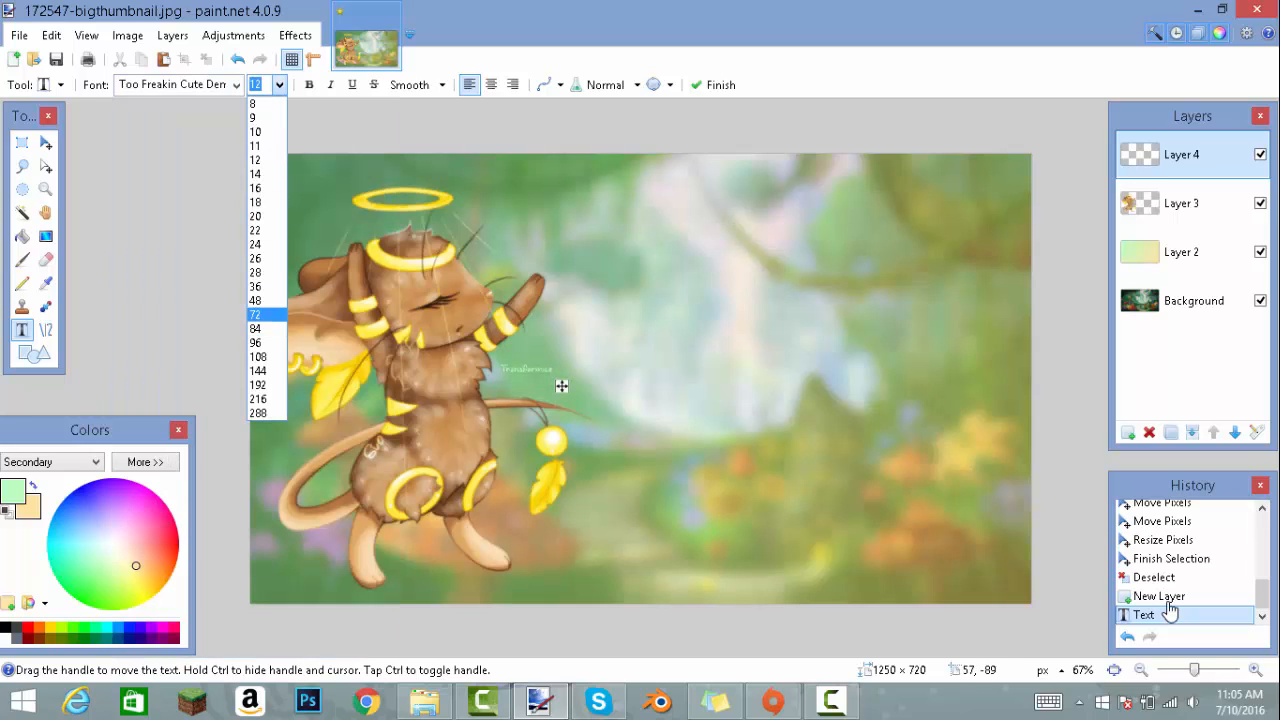
{"action": "left_click", "coordinate": [266, 314]}
{"action": "left_click", "coordinate": [279, 85]}
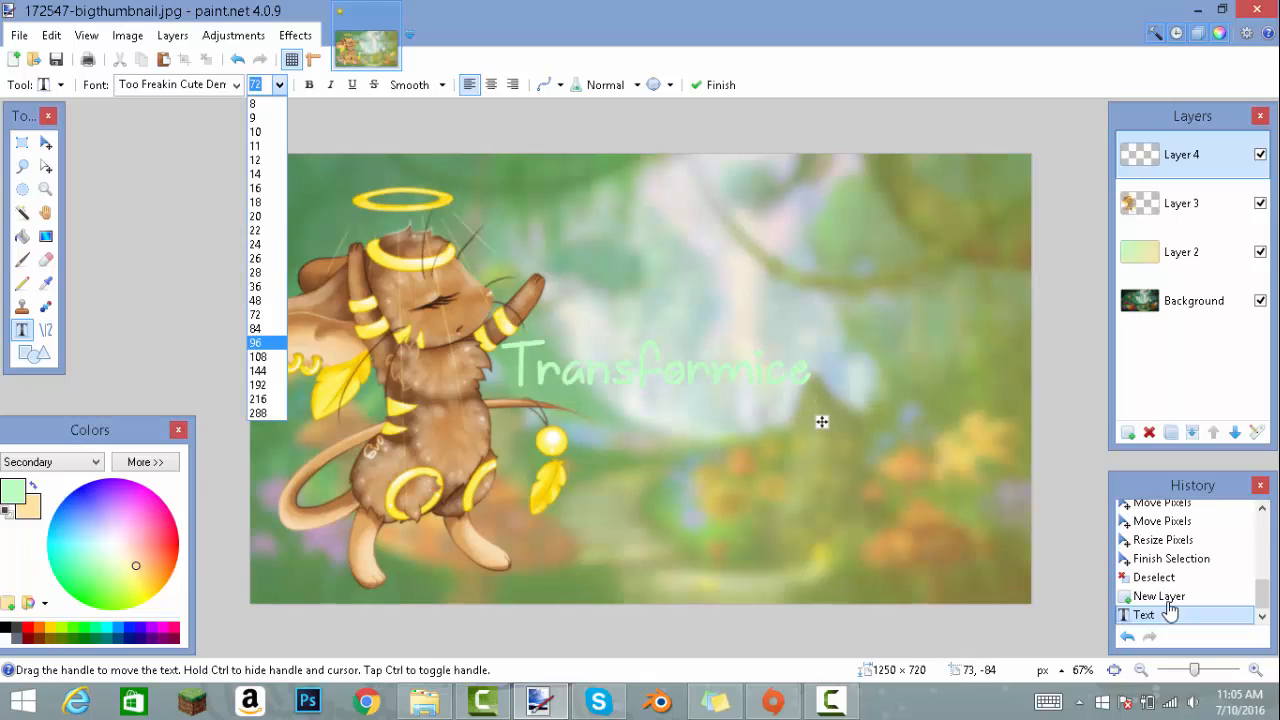
{"action": "left_click", "coordinate": [258, 356]}
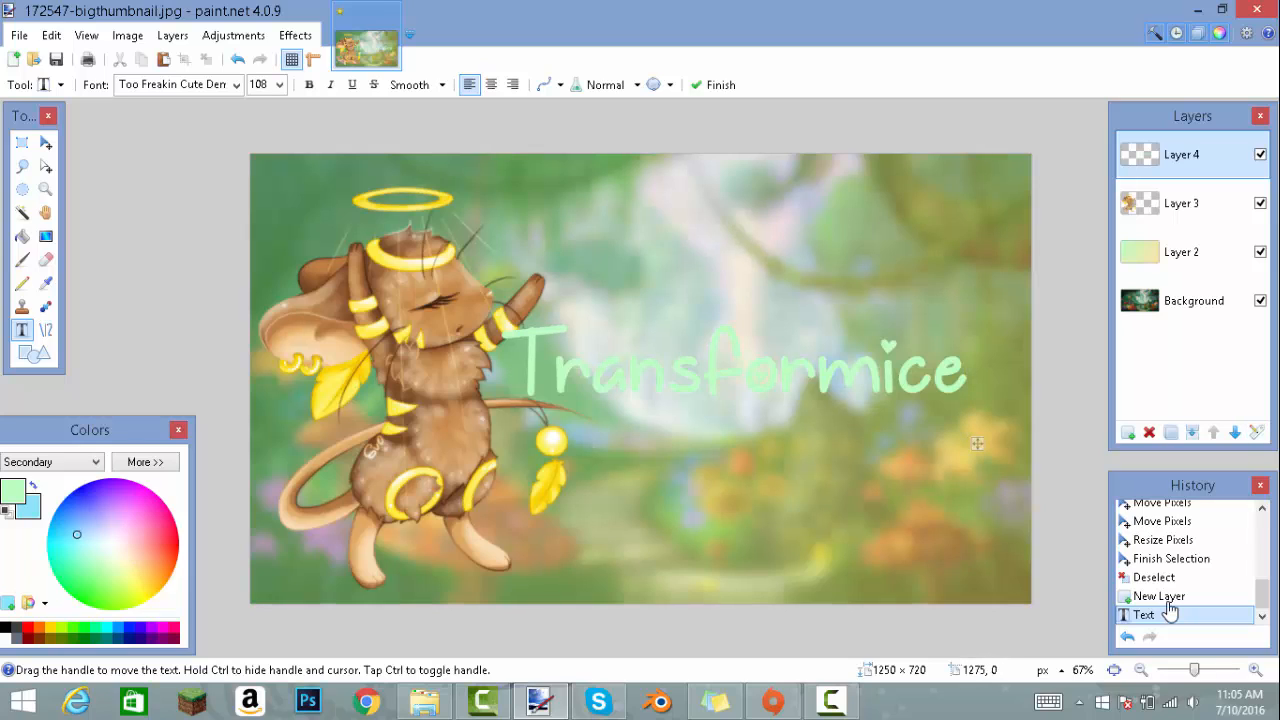
{"action": "key", "text": "x"}
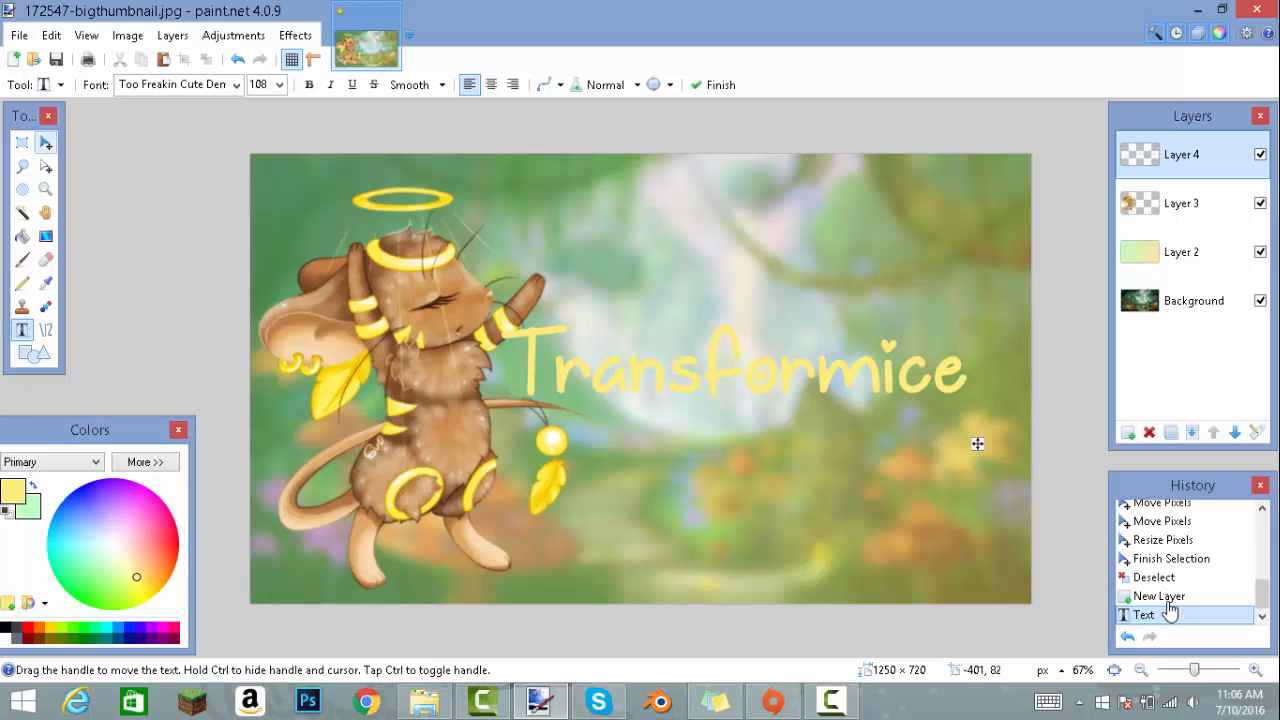
Move the Transformice title about 73 pixels right and 19 pixels down, clear of the mouse, and deselect it.
{"action": "key", "text": "m"}
{"action": "key", "text": "ctrl+a"}
{"action": "left_click_drag", "start_coordinate": [648, 370], "coordinate": [693, 382]}
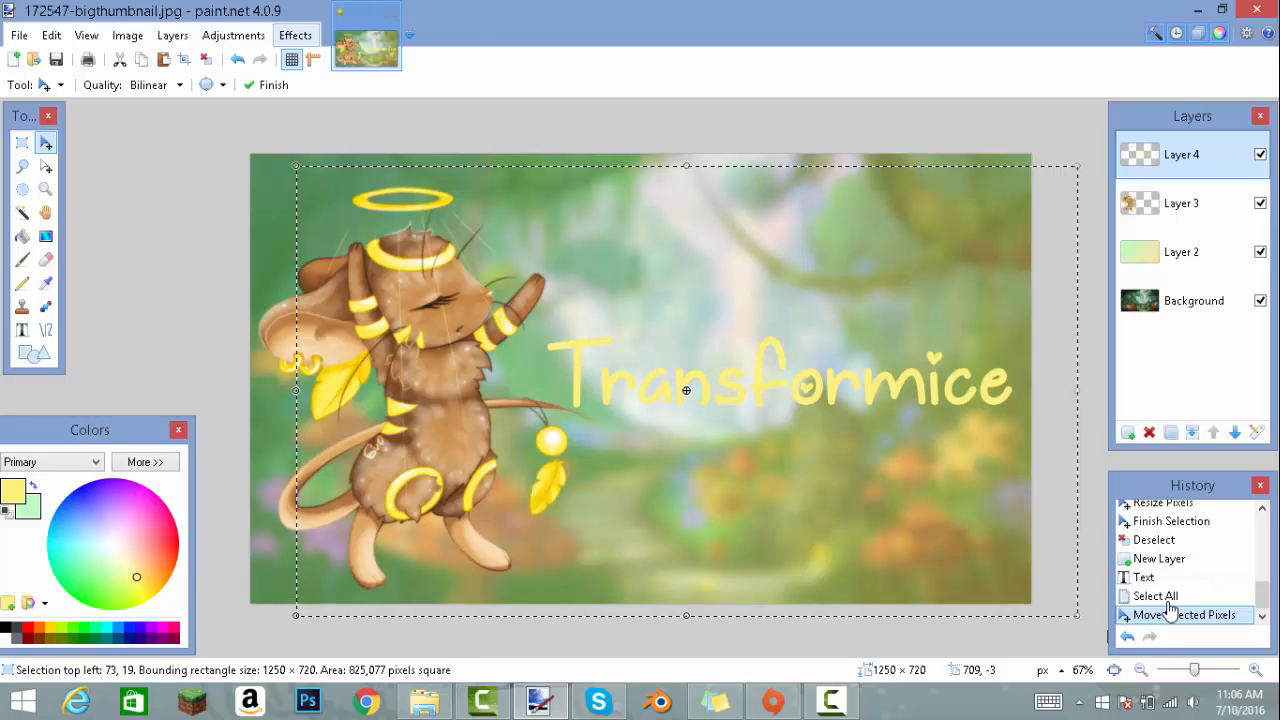
{"action": "left_click", "coordinate": [295, 35]}
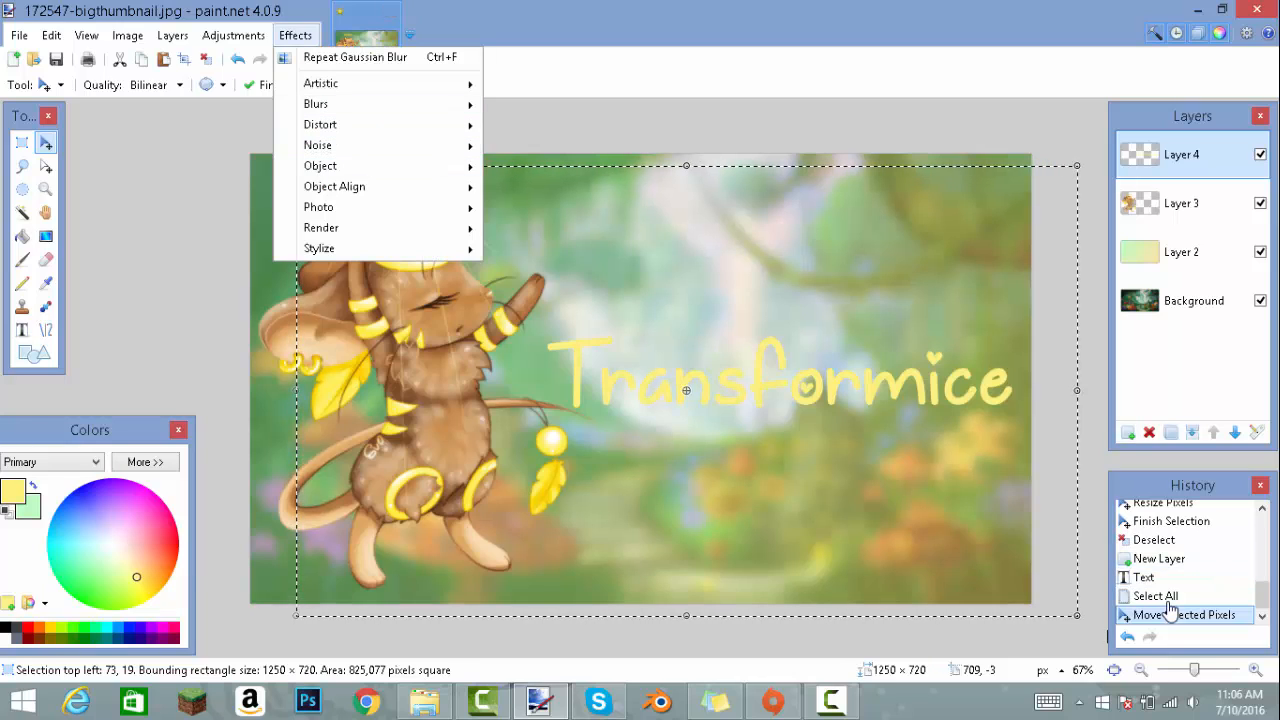
{"action": "left_click", "coordinate": [19, 35]}
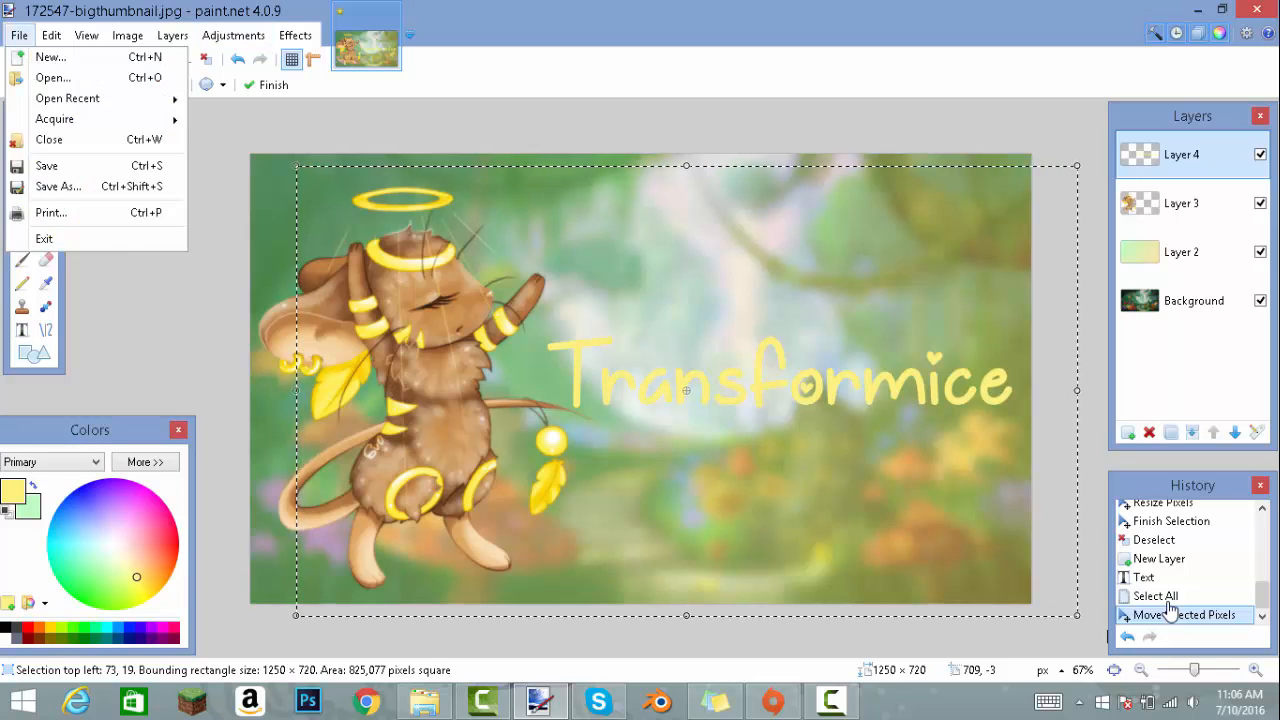
{"action": "left_click", "coordinate": [51, 35]}
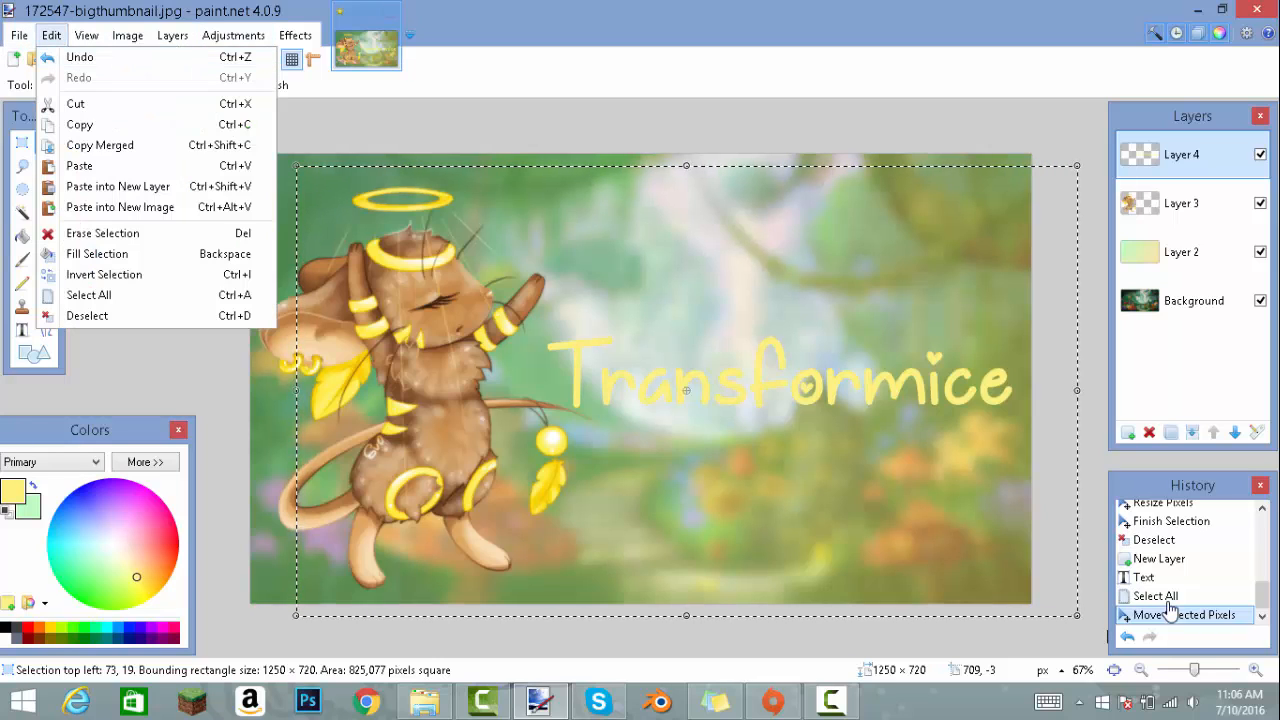
{"action": "left_click", "coordinate": [100, 316]}
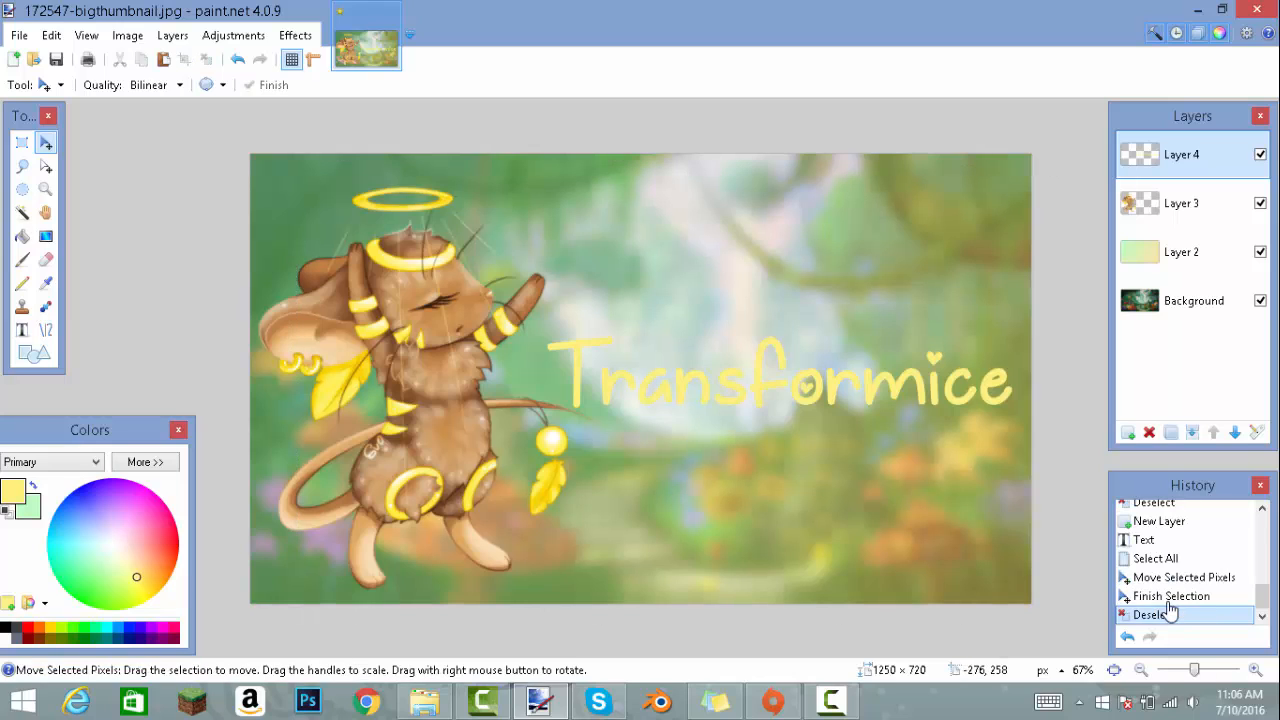
Outline the Transformice title with a white Drop Shadow of widening radius 9 and blur radius 0, and make the mouse's layer active.
{"action": "left_click", "coordinate": [295, 35]}
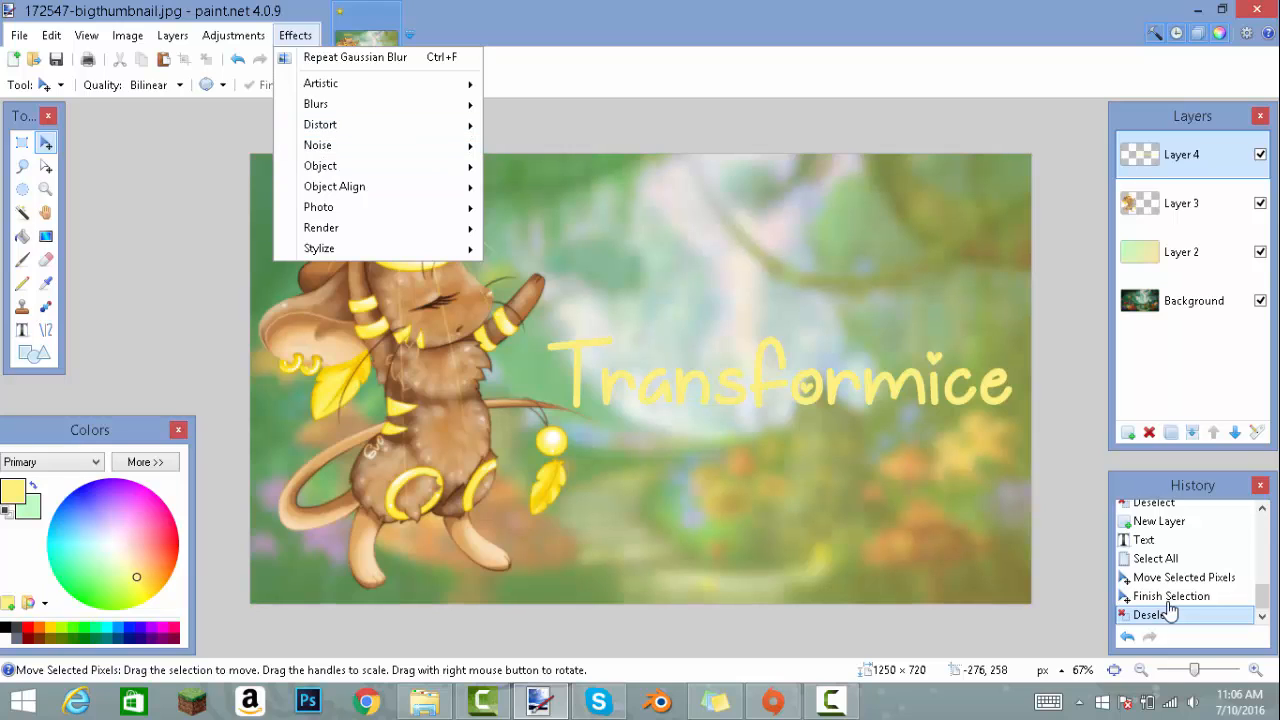
{"action": "mouse_move", "coordinate": [320, 166]}
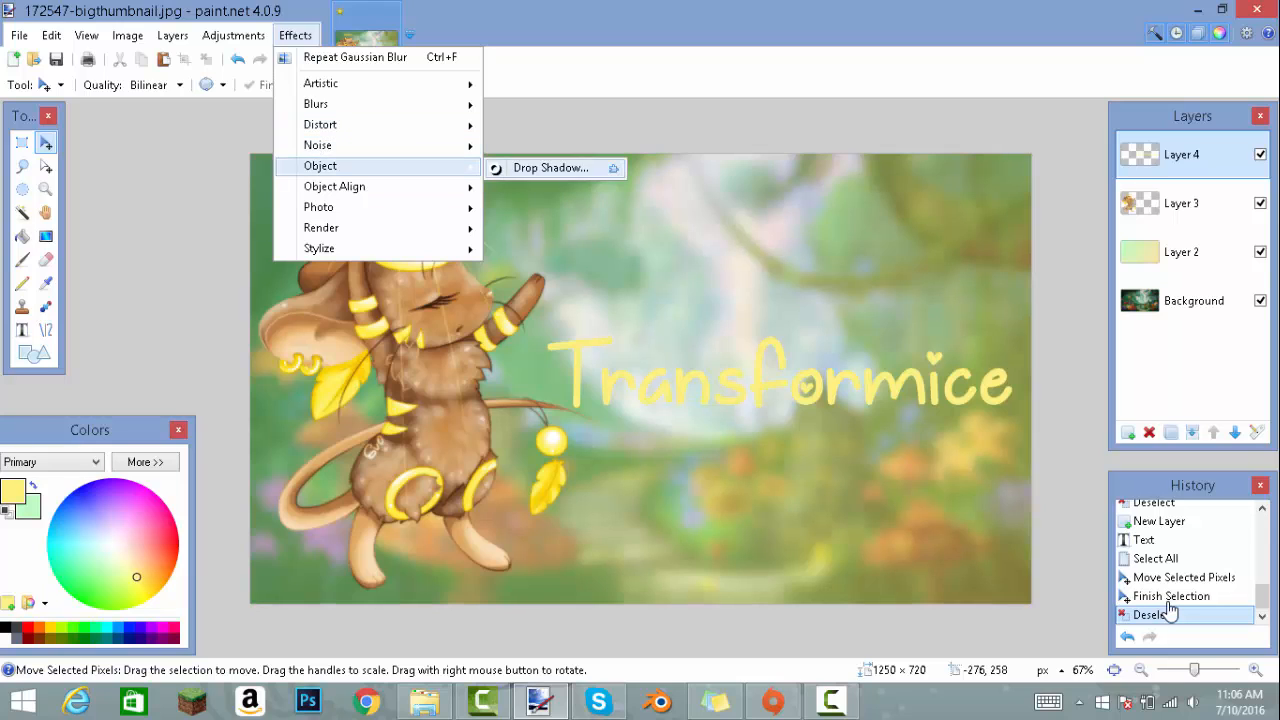
{"action": "left_click", "coordinate": [560, 168]}
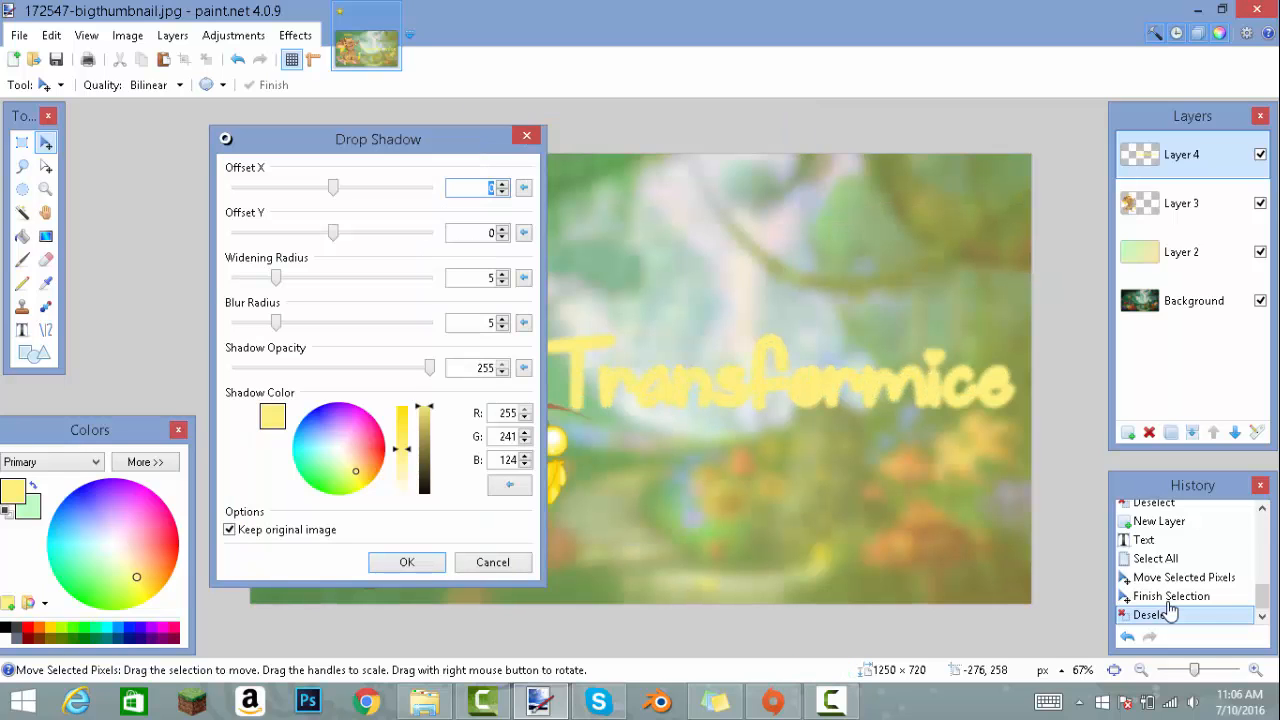
{"action": "left_click_drag", "start_coordinate": [276, 322], "coordinate": [236, 322]}
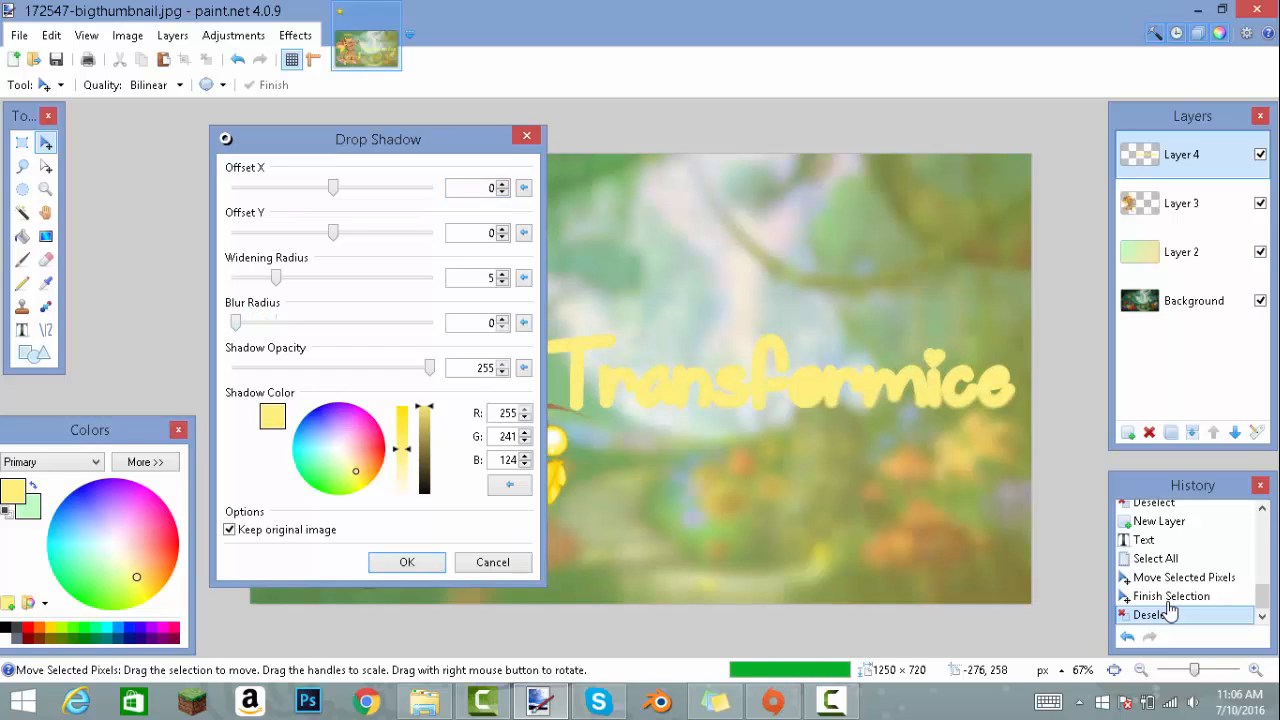
{"action": "left_click_drag", "start_coordinate": [402, 449], "coordinate": [402, 493]}
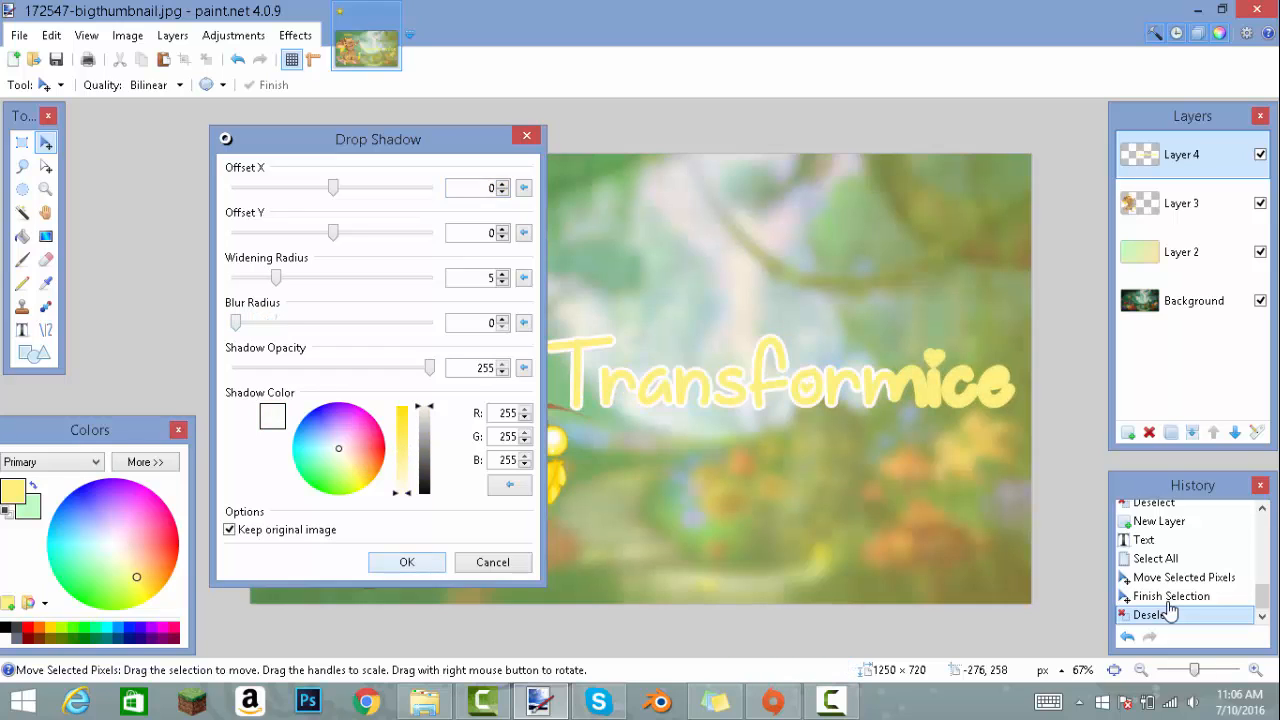
{"action": "left_click_drag", "start_coordinate": [276, 277], "coordinate": [309, 277]}
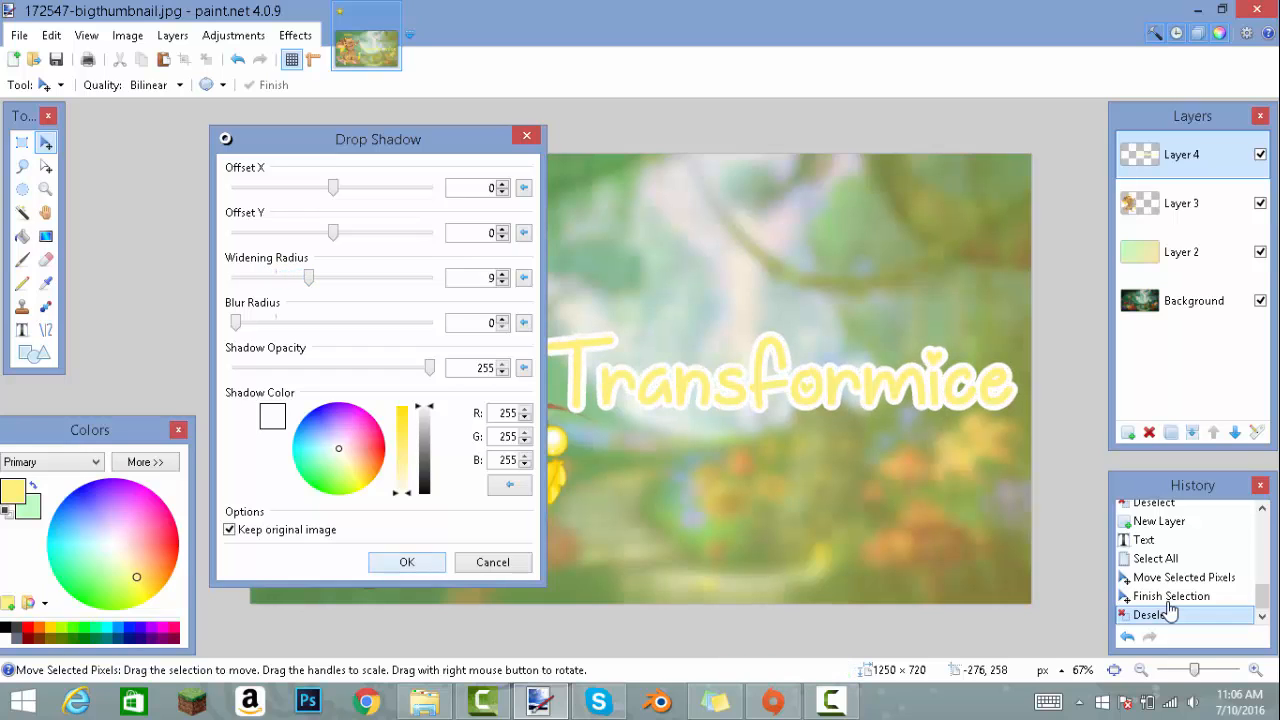
{"action": "left_click", "coordinate": [407, 562]}
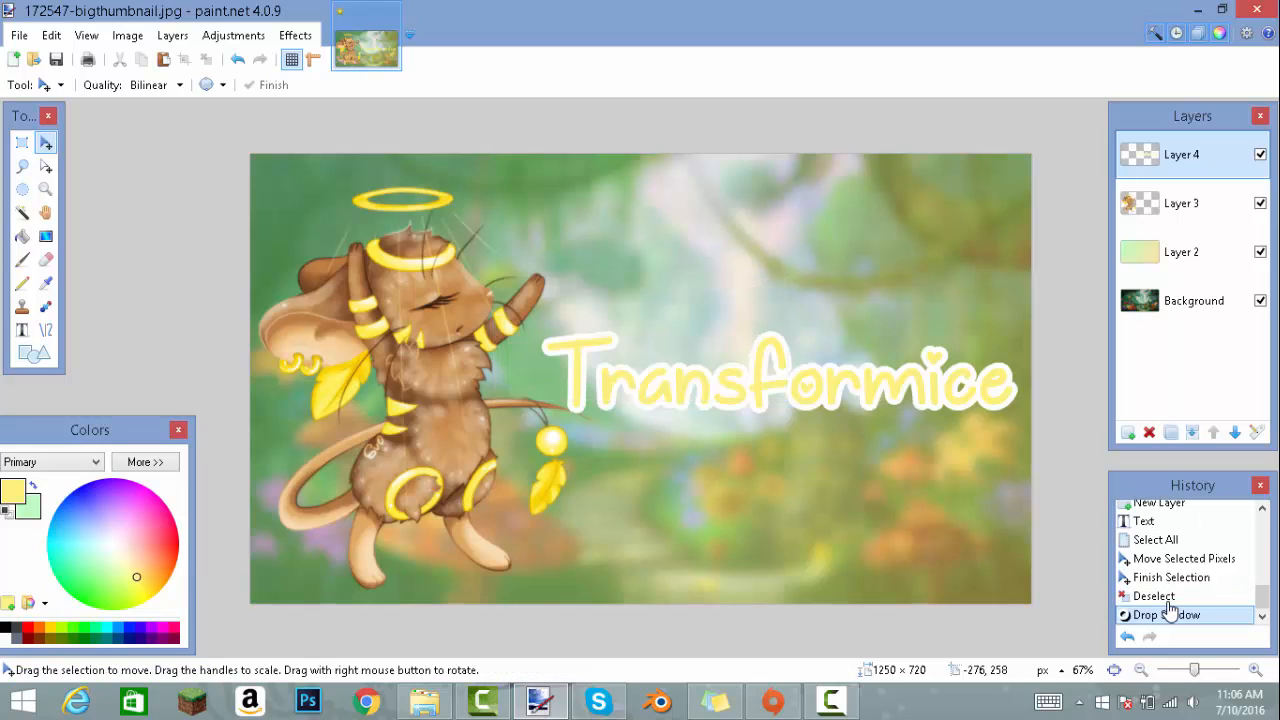
{"action": "left_click", "coordinate": [1181, 203]}
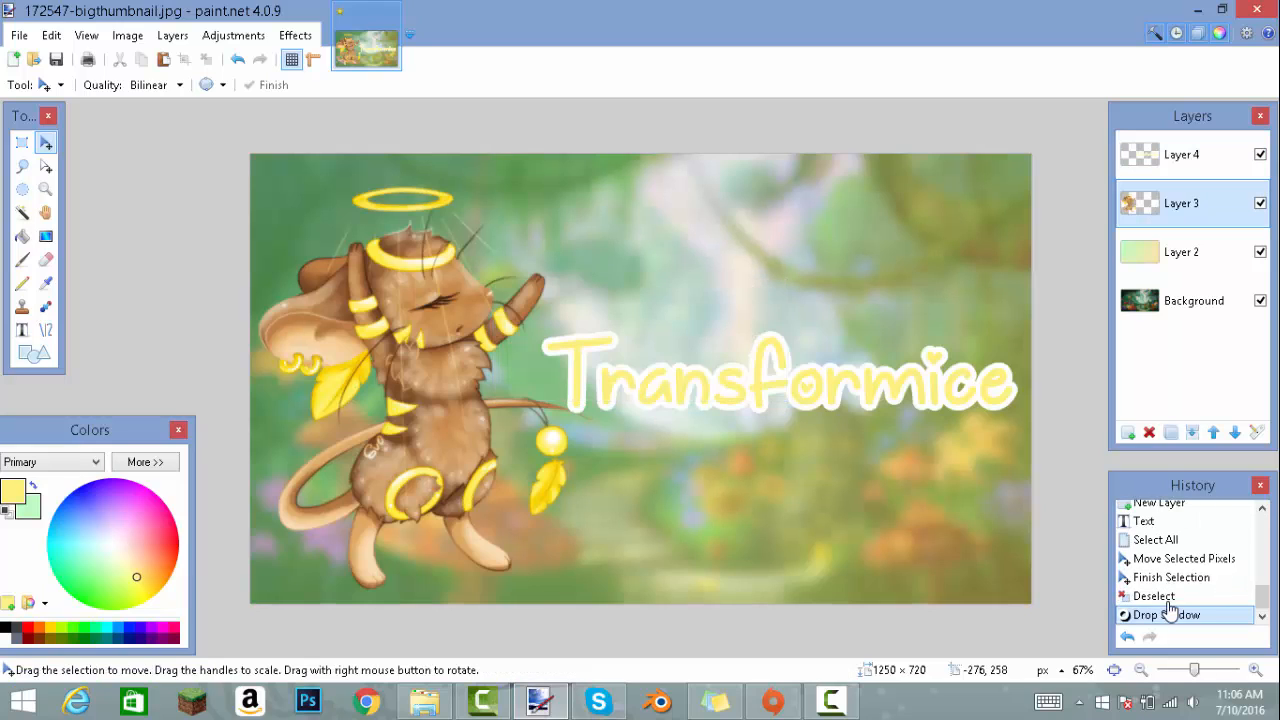
{"action": "left_click", "coordinate": [295, 35]}
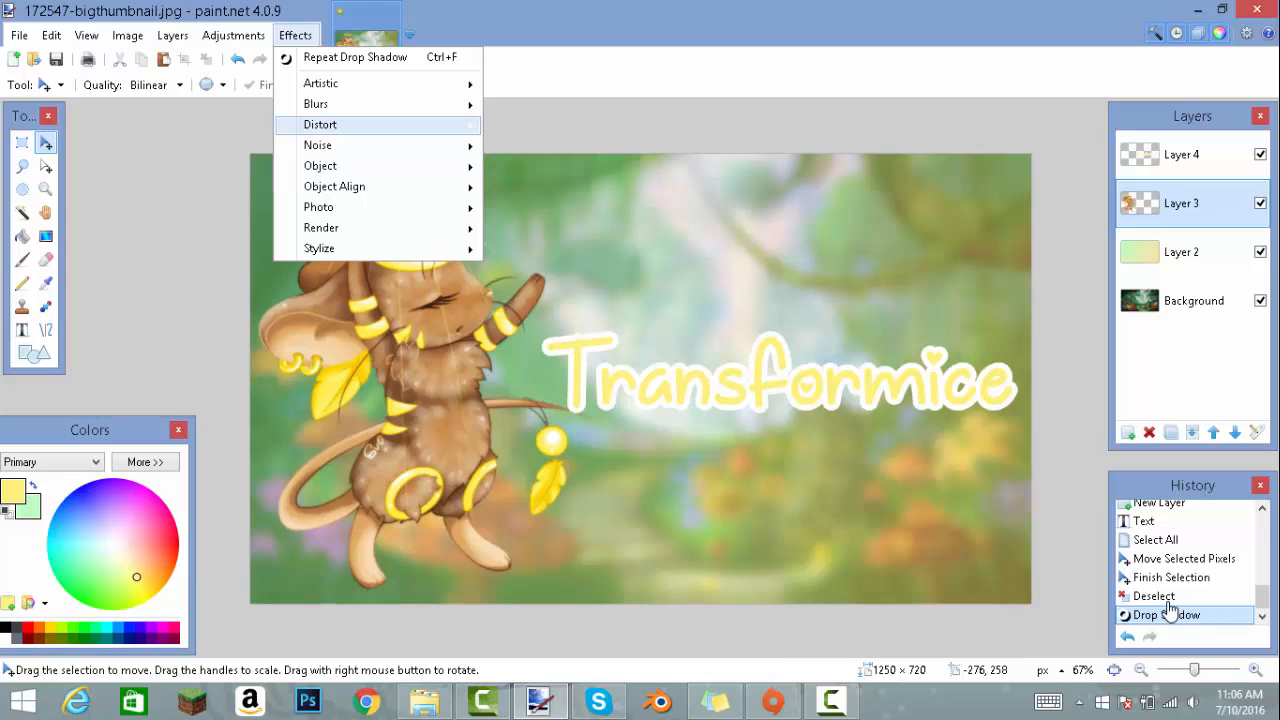
{"action": "mouse_move", "coordinate": [316, 104]}
{"action": "left_click", "coordinate": [540, 149]}
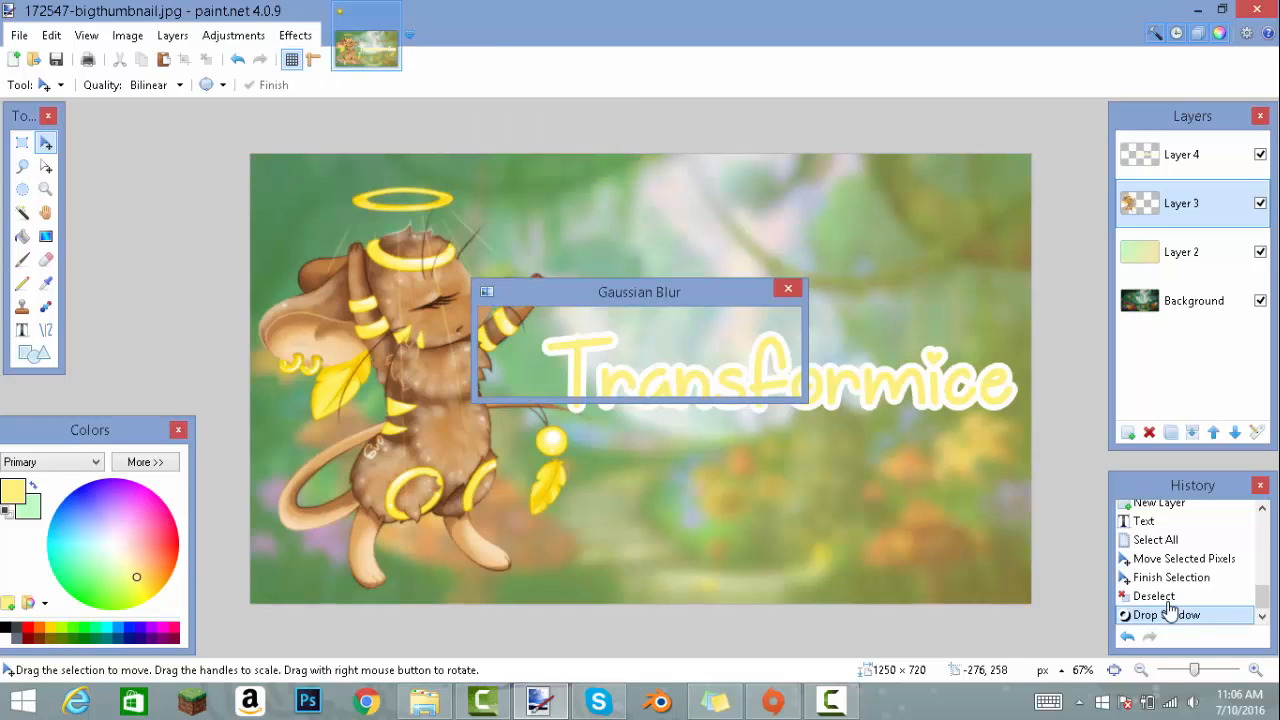
{"action": "key", "text": "Return"}
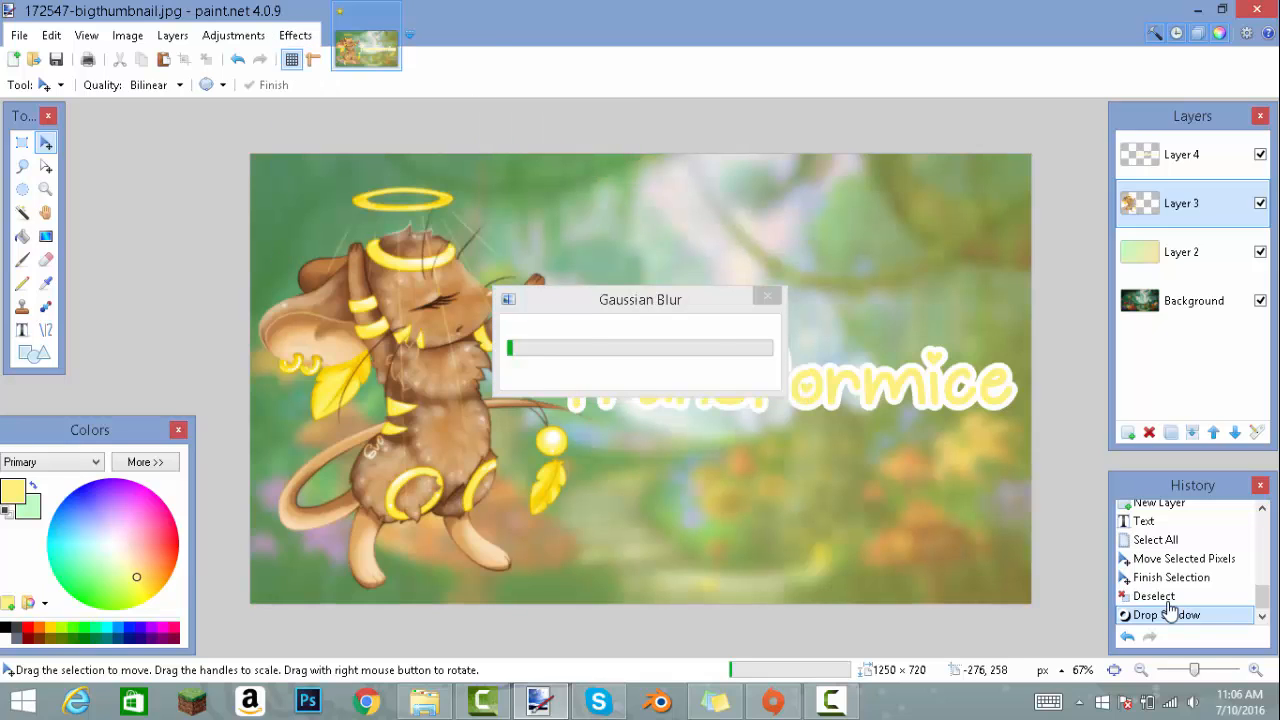
Apply the same white Drop Shadow to the mouse, with widening radius 9, blur radius 0 and opacity 255.
{"action": "left_click", "coordinate": [295, 35]}
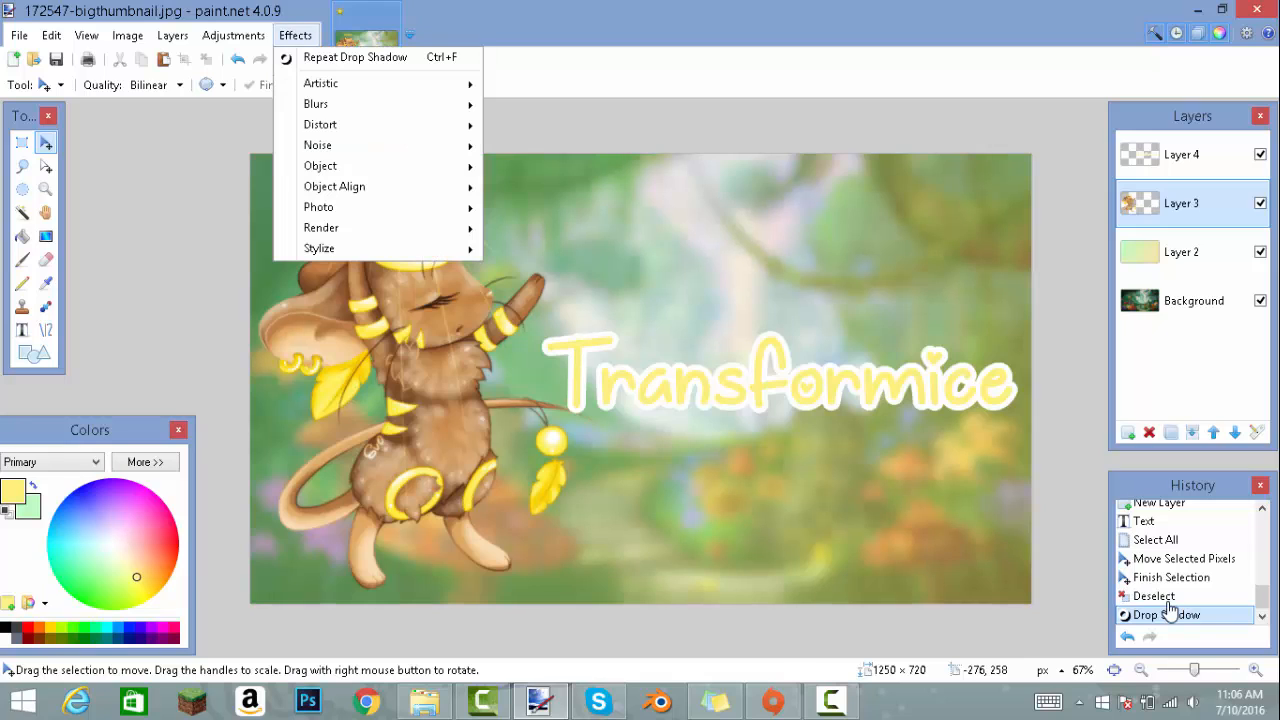
{"action": "mouse_move", "coordinate": [385, 166]}
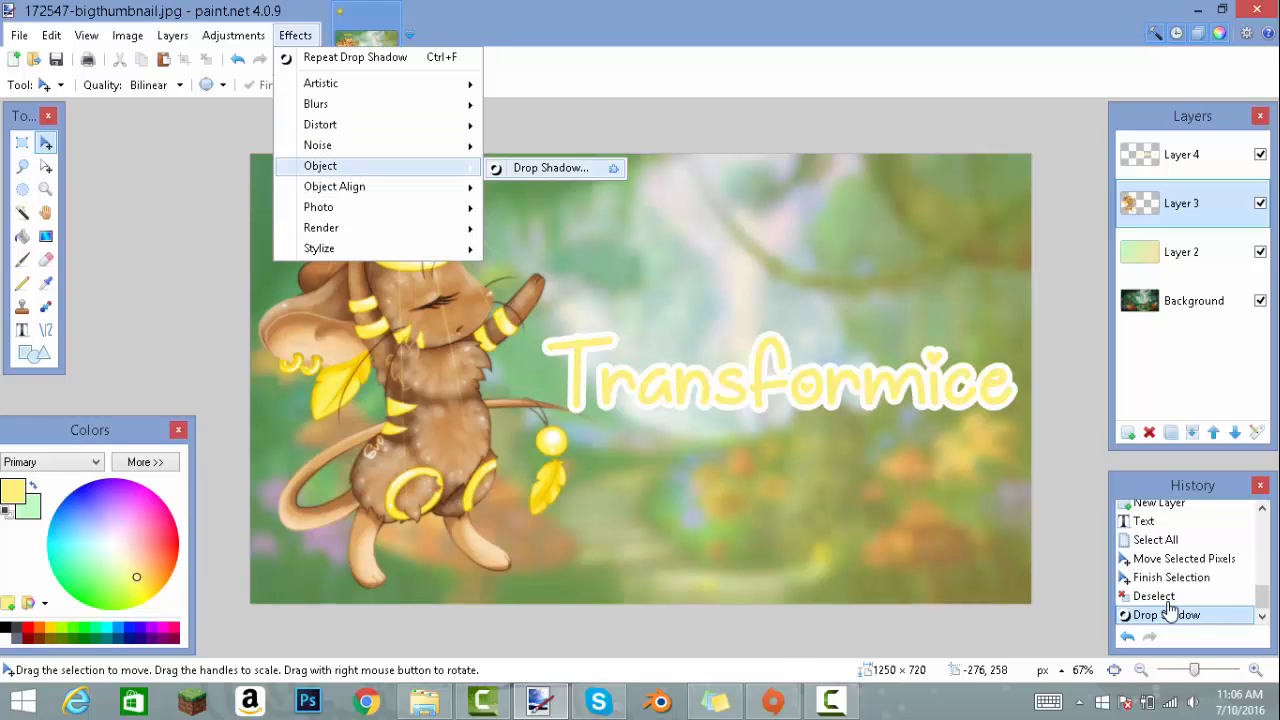
{"action": "left_click", "coordinate": [540, 168]}
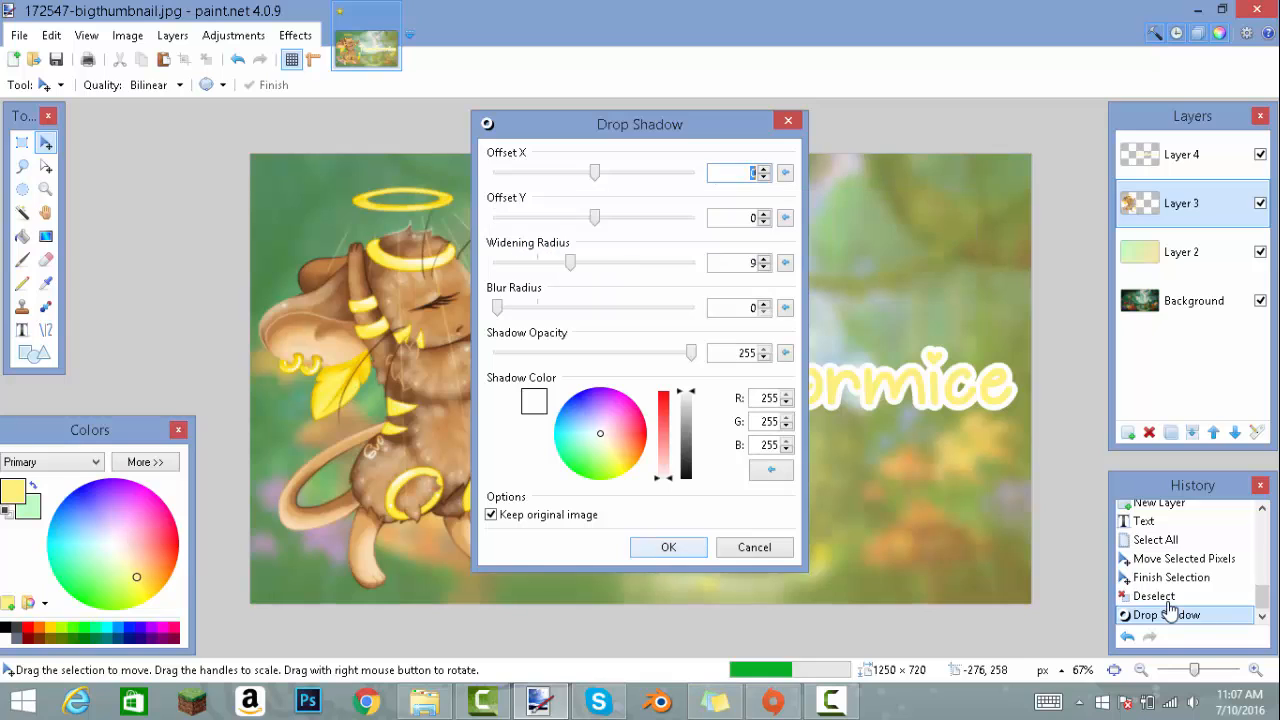
{"action": "key", "text": "Return"}
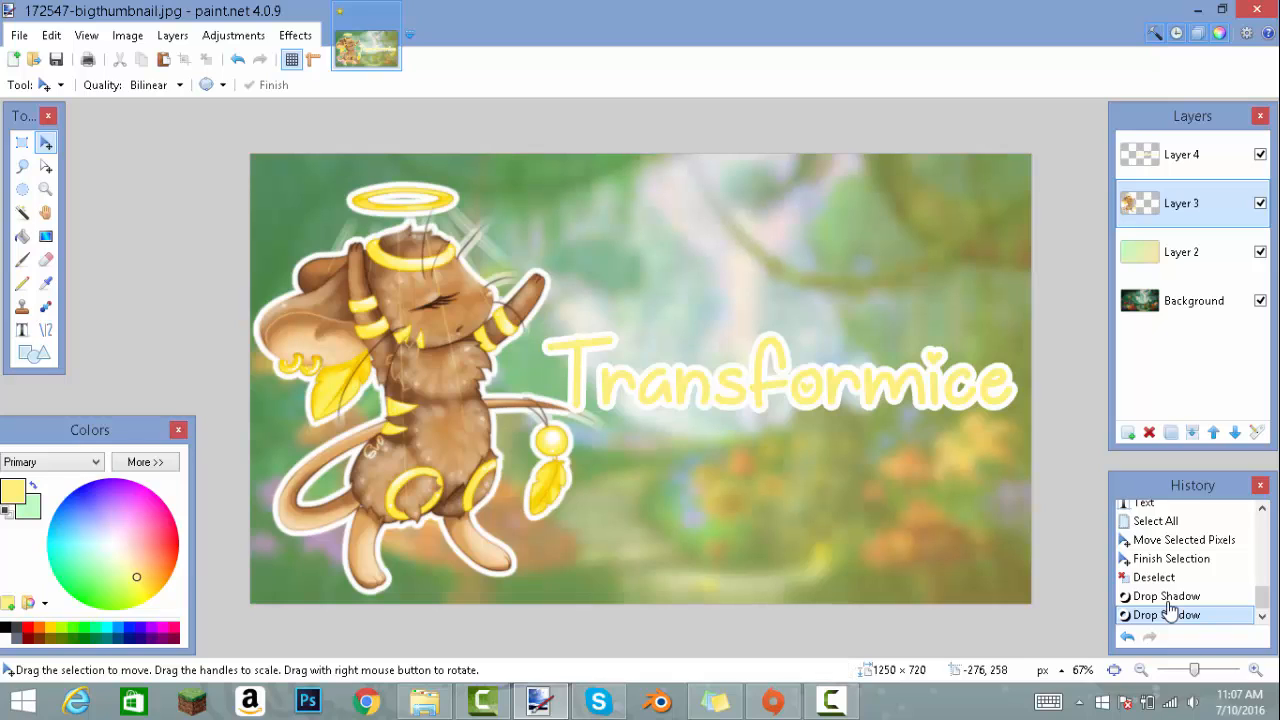
Add a new layer above the title's layer and start a text at the lower edge of the title's first letter.
{"action": "key", "text": "alt+Page_Up"}
{"action": "key", "text": "ctrl+shift+n"}
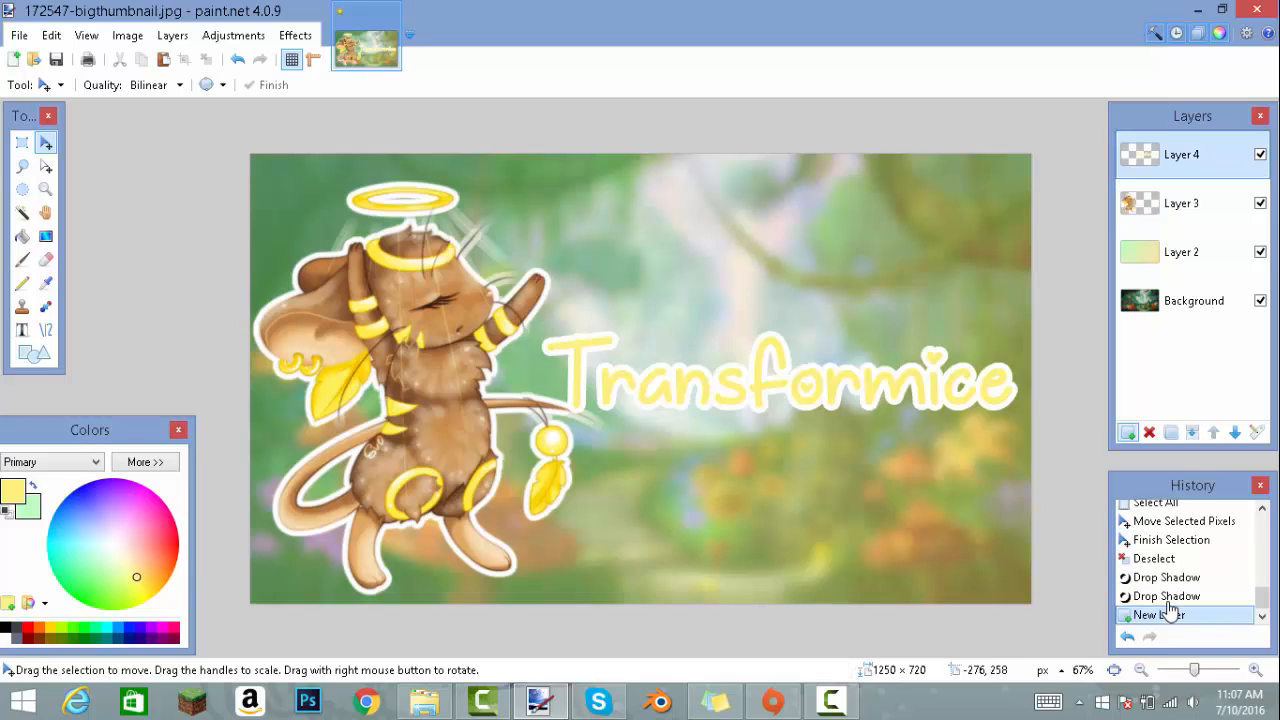
{"action": "left_click", "coordinate": [21, 329]}
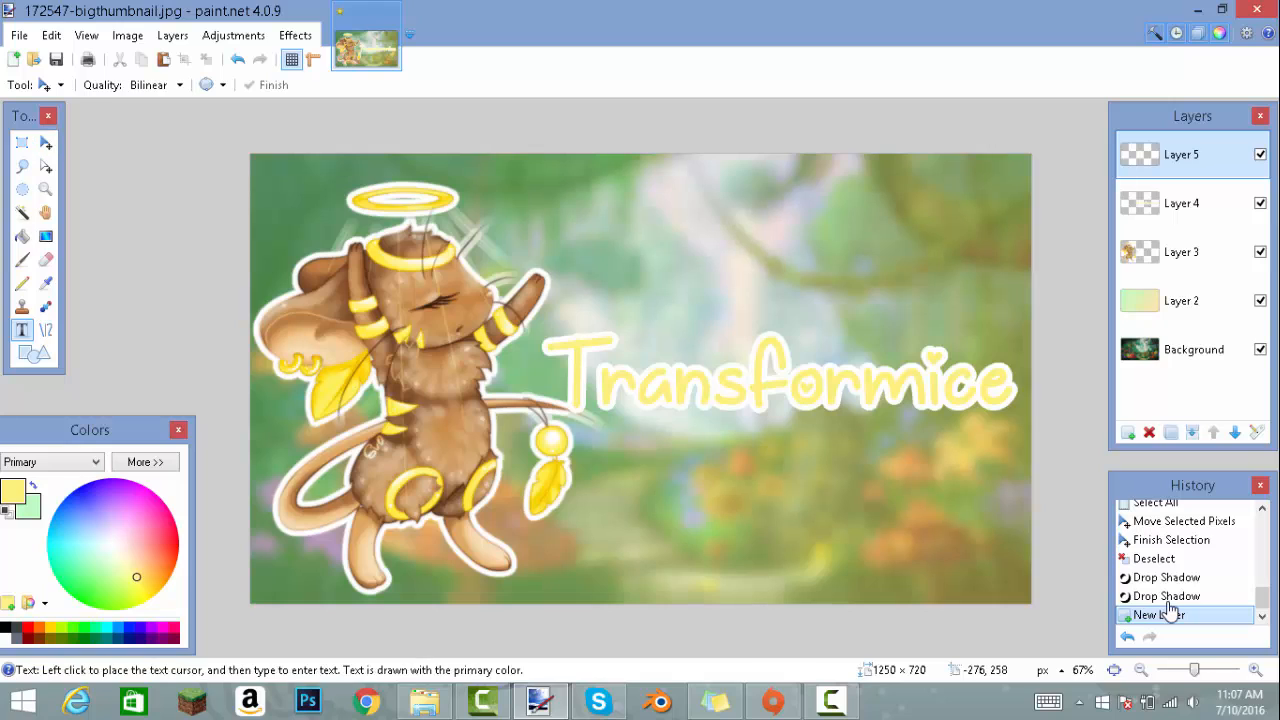
{"action": "left_click", "coordinate": [569, 418]}
{"action": "type", "text": "Noo"}
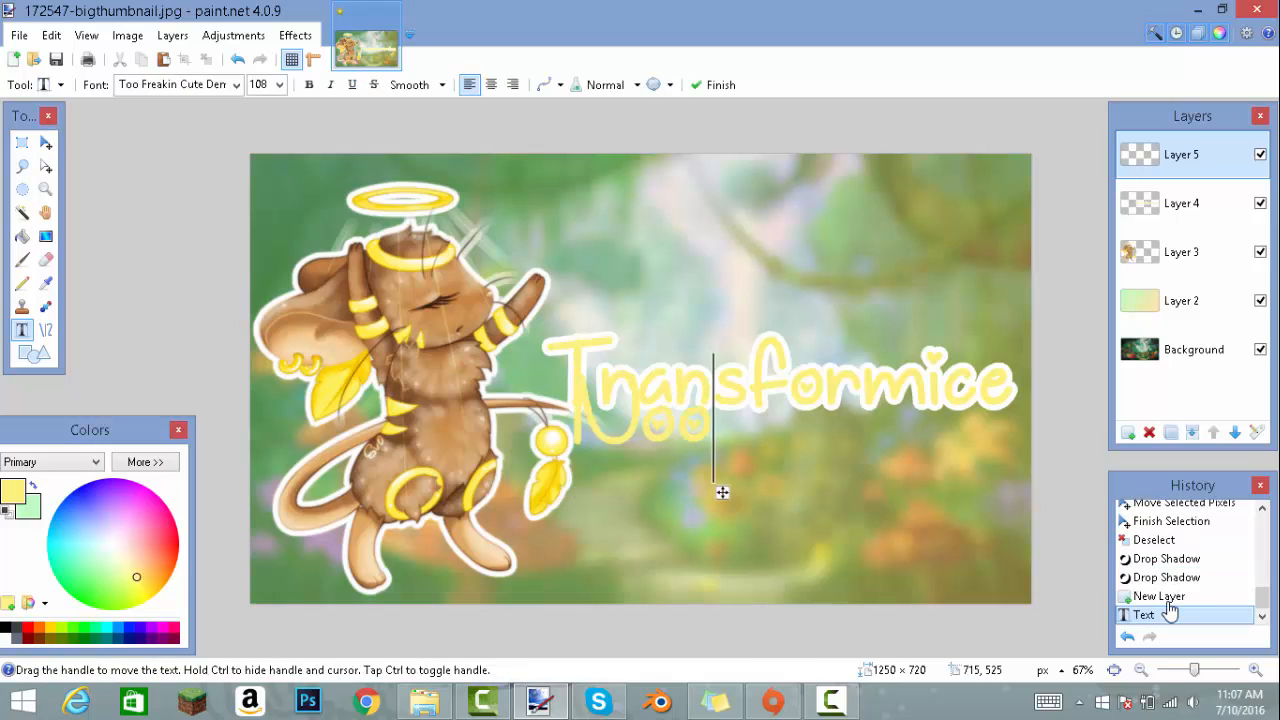
{"action": "type", "text": "b Srl"}
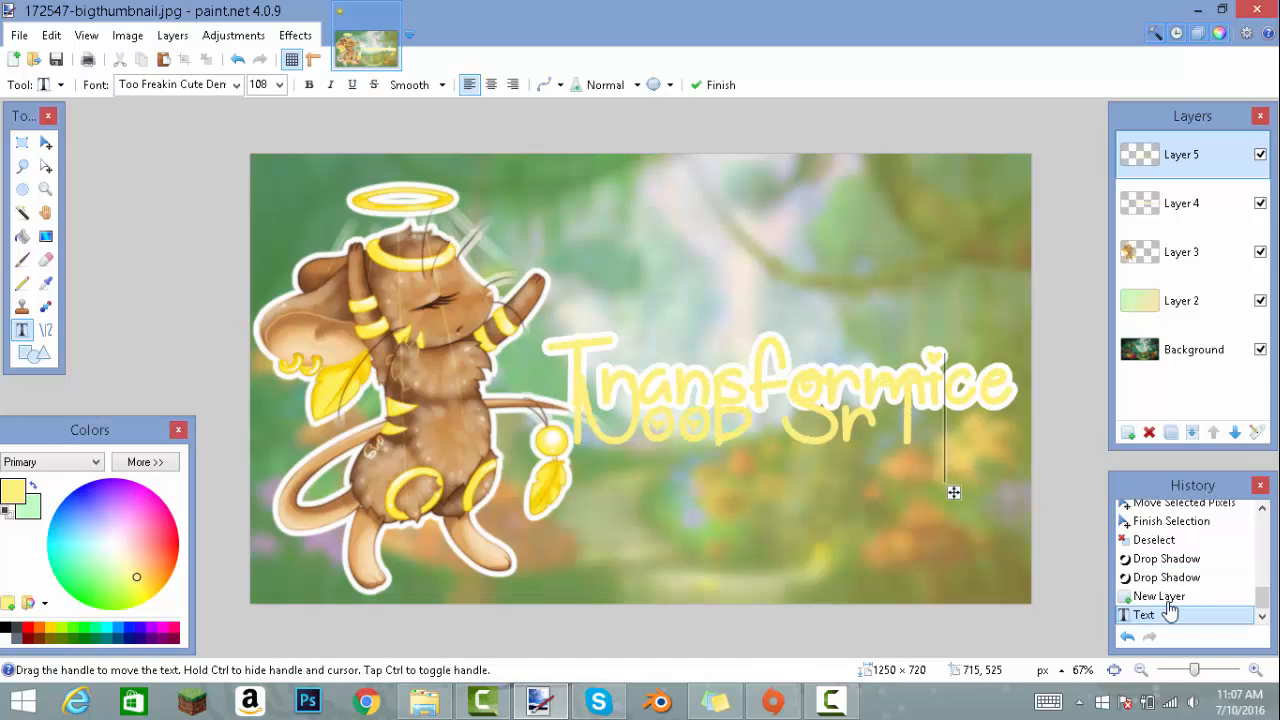
{"action": "key", "text": "BackSpace"}
{"action": "key", "text": "BackSpace"}
{"action": "type", "text": "A "}
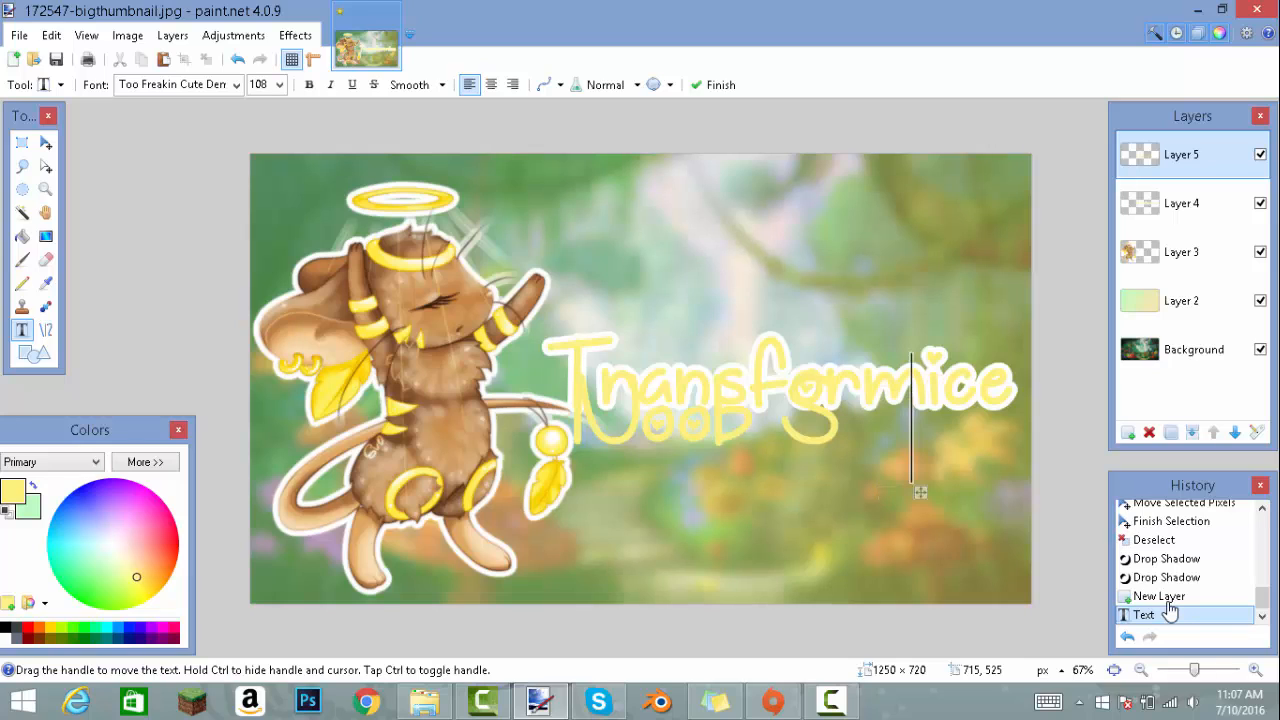
{"action": "type", "text": "TU"}
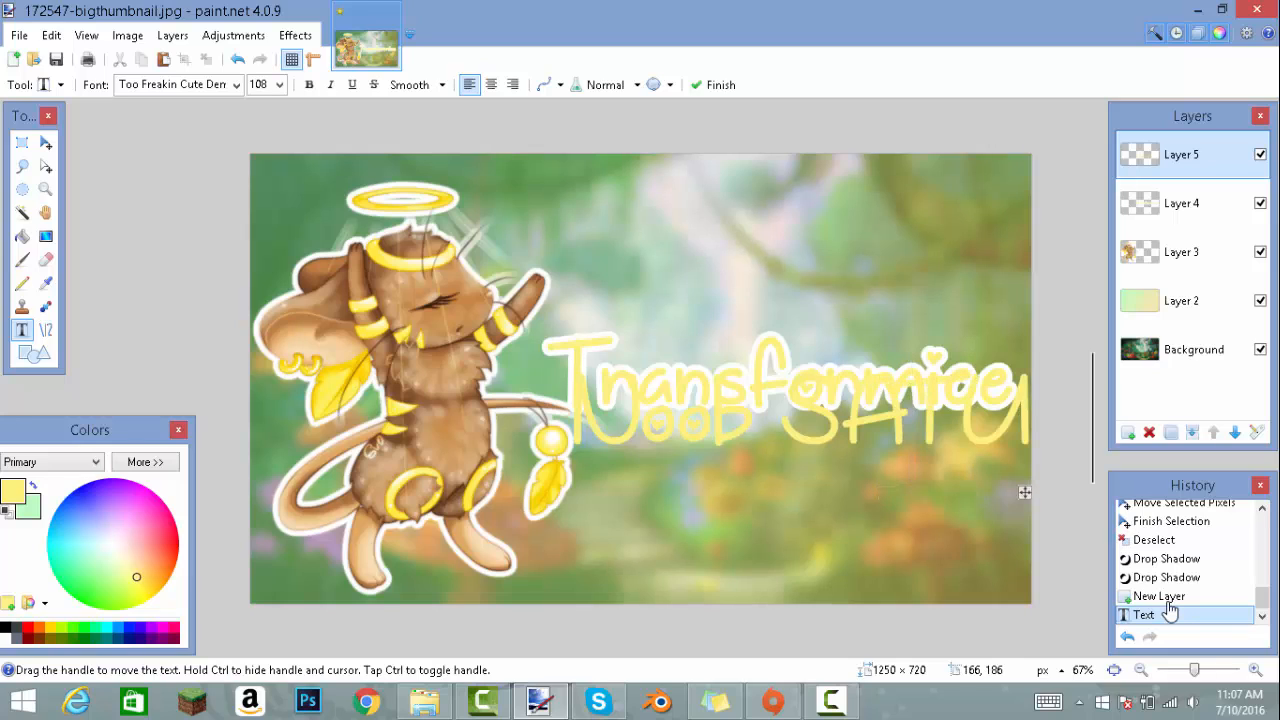
{"action": "key", "text": "BackSpace"}
{"action": "key", "text": "BackSpace"}
{"action": "key", "text": "BackSpace"}
{"action": "key", "text": "BackSpace"}
{"action": "key", "text": "BackSpace"}
{"action": "key", "text": "BackSpace"}
{"action": "key", "text": "BackSpace"}
{"action": "key", "text": "BackSpace"}
{"action": "key", "text": "BackSpace"}
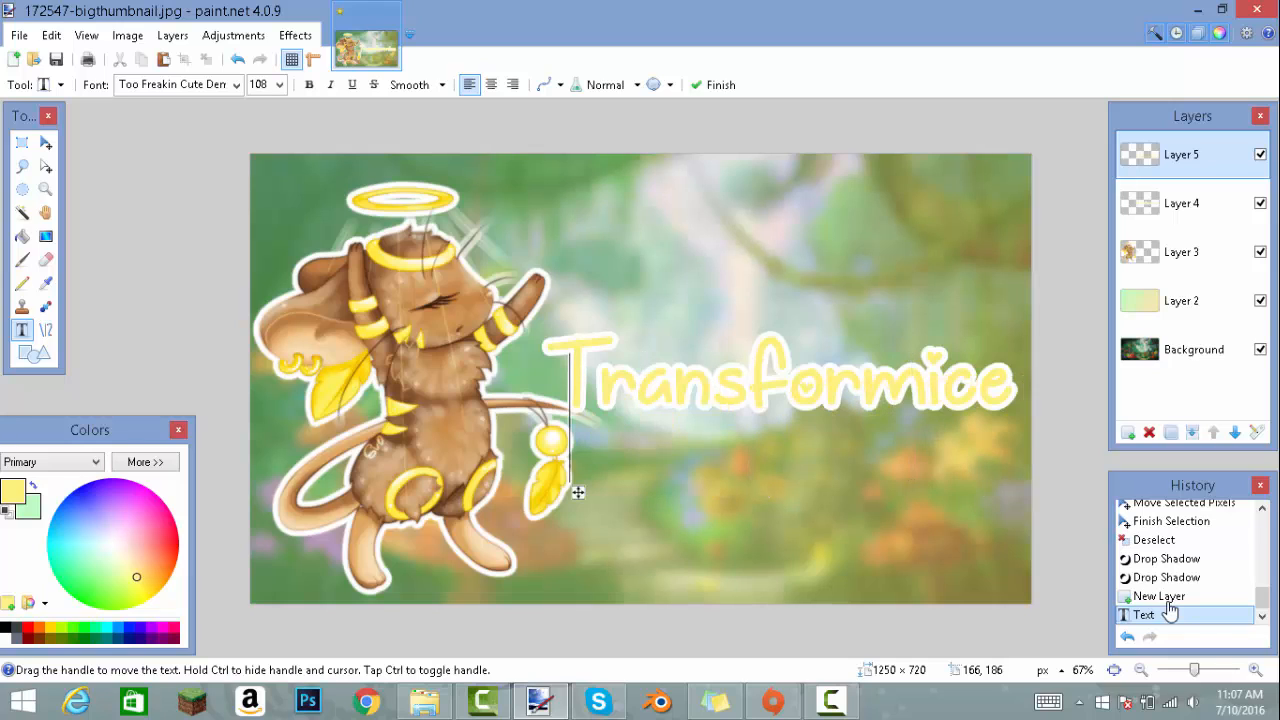
Write the subtitle "Noob Status" at font size 84 and color it light pink.
{"action": "type", "text": "Noob Status"}
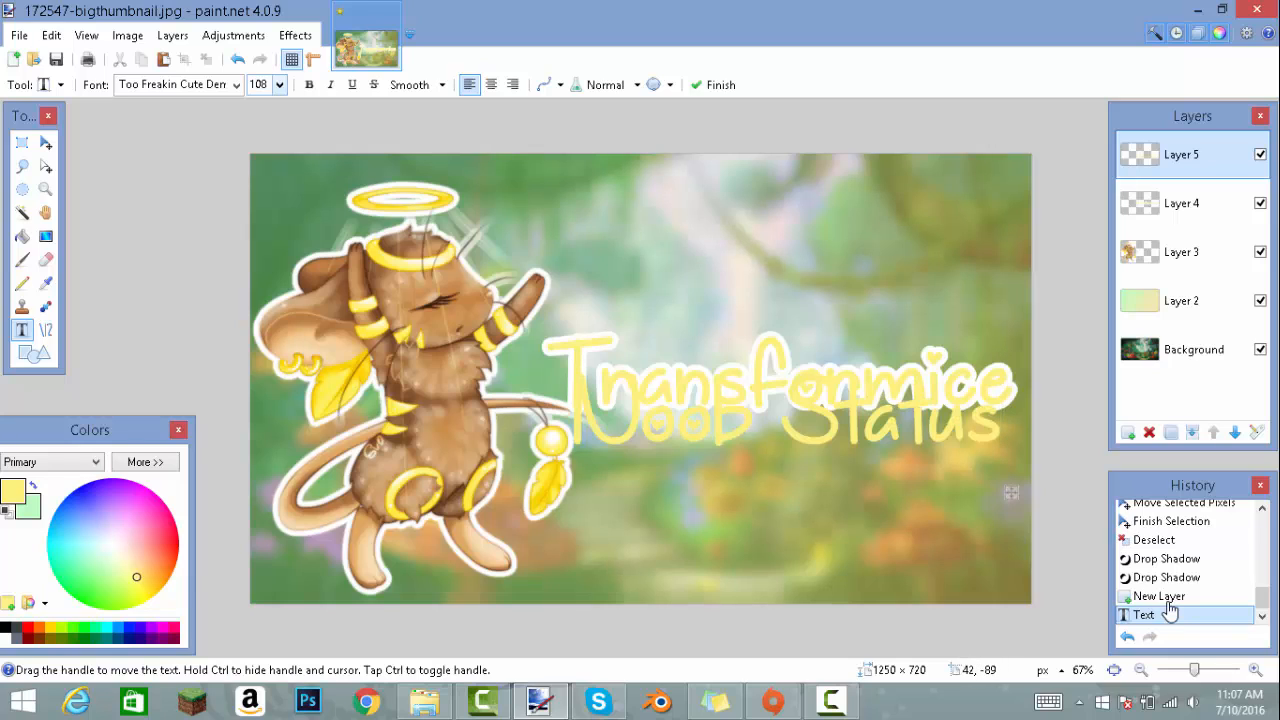
{"action": "left_click", "coordinate": [279, 85]}
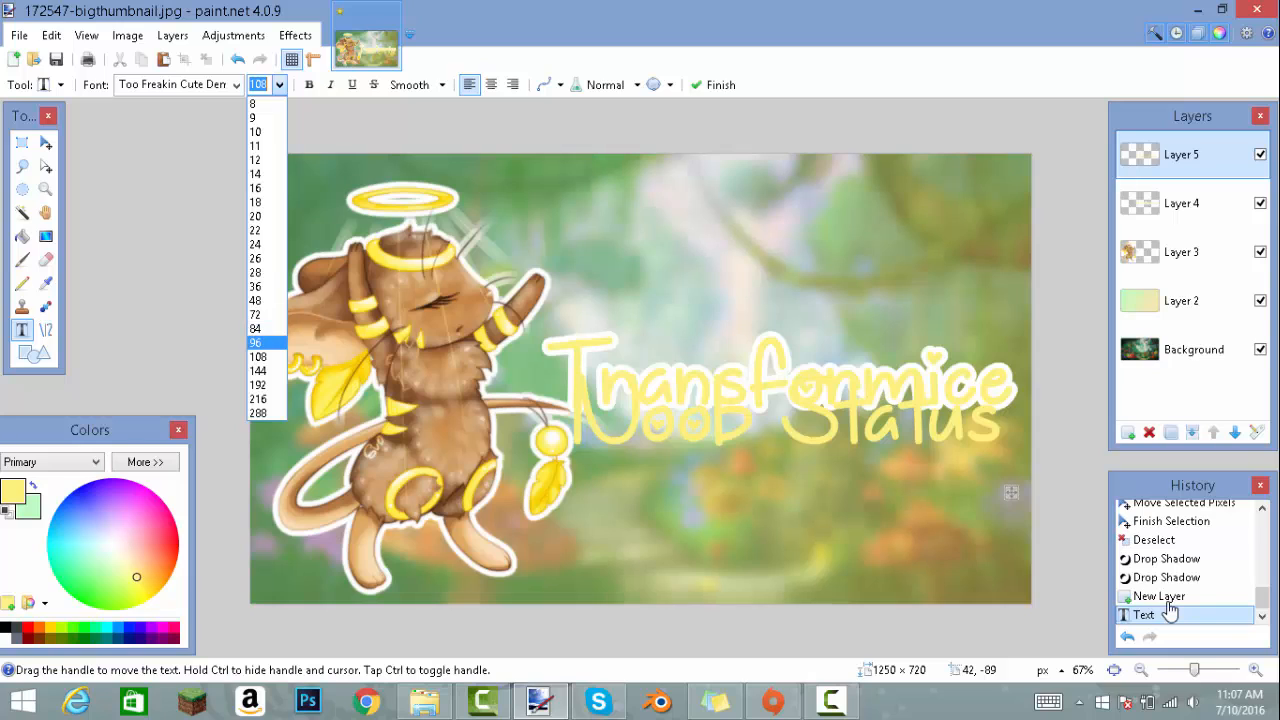
{"action": "left_click", "coordinate": [257, 342]}
{"action": "left_click", "coordinate": [279, 85]}
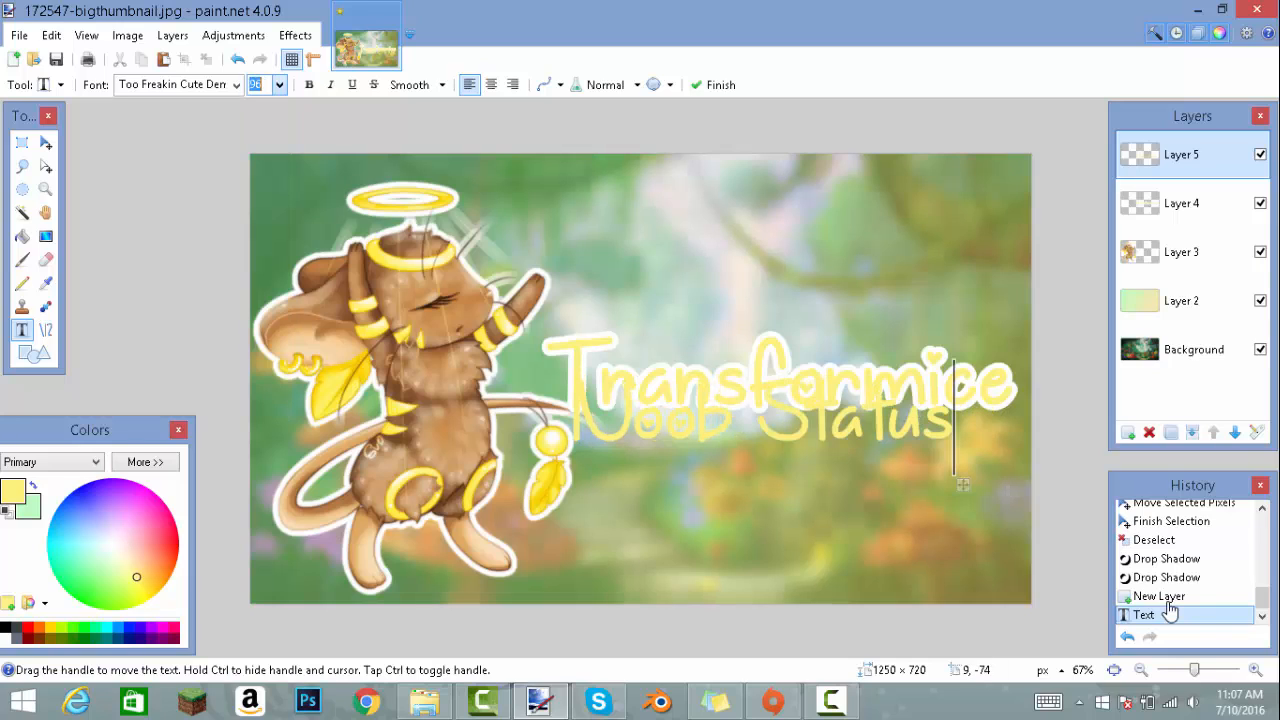
{"action": "left_click", "coordinate": [257, 328]}
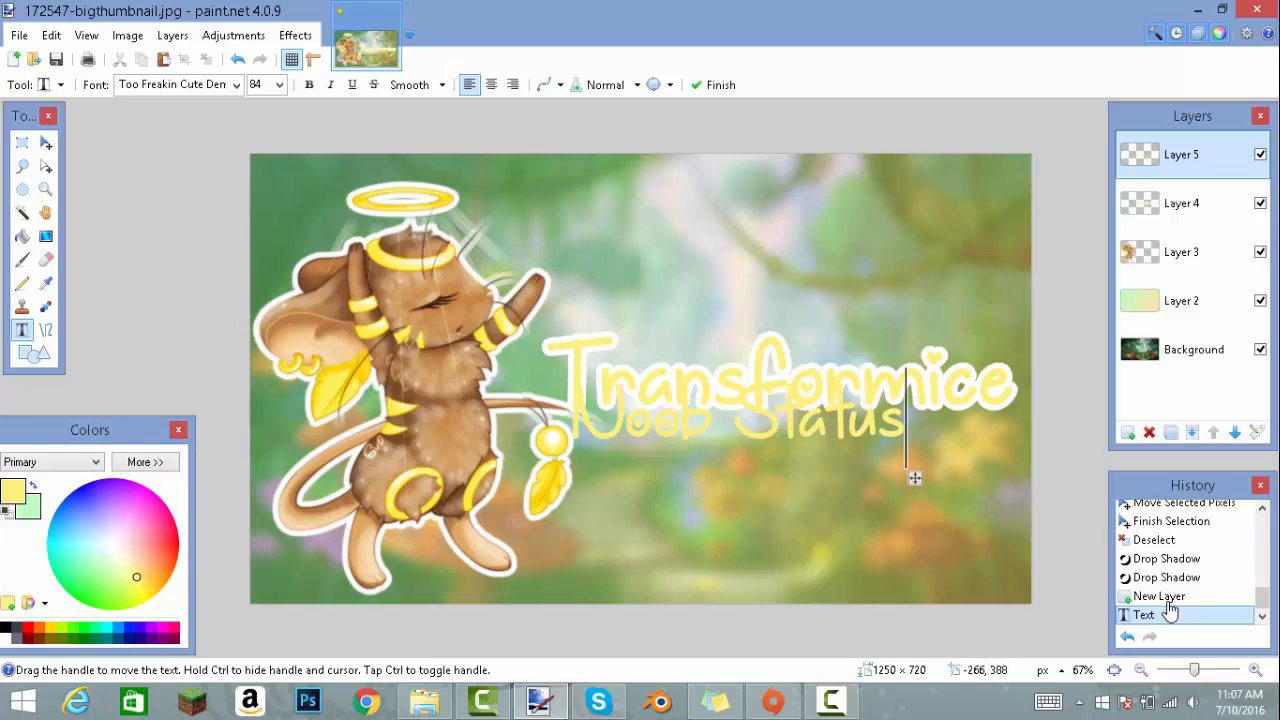
{"action": "left_click", "coordinate": [125, 562]}
{"action": "mouse_move", "coordinate": [125, 562]}
{"action": "left_mouse_down"}
{"action": "mouse_move", "coordinate": [116, 529]}
{"action": "mouse_move", "coordinate": [130, 574]}
{"action": "mouse_move", "coordinate": [138, 547]}
{"action": "left_mouse_up"}
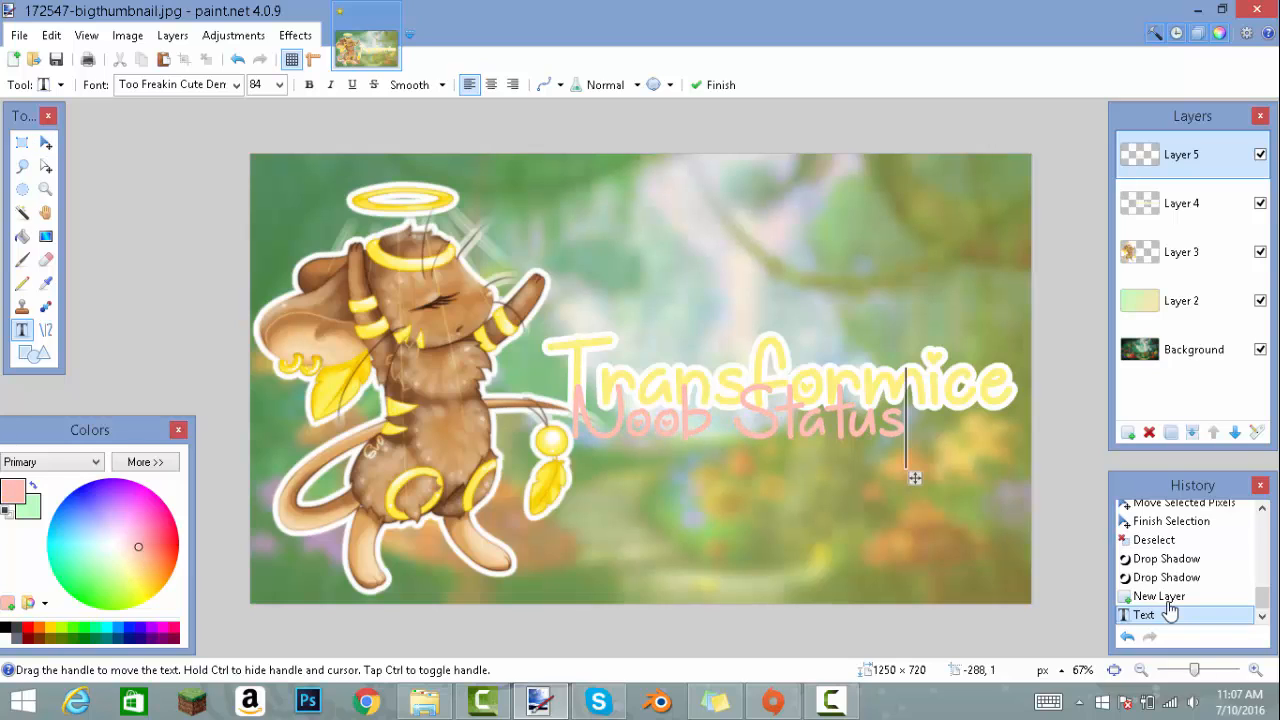
Select the whole subtitle layer and move the Noob Status text about 173 pixels right and 45 pixels down, beneath the title.
{"action": "key", "text": "m"}
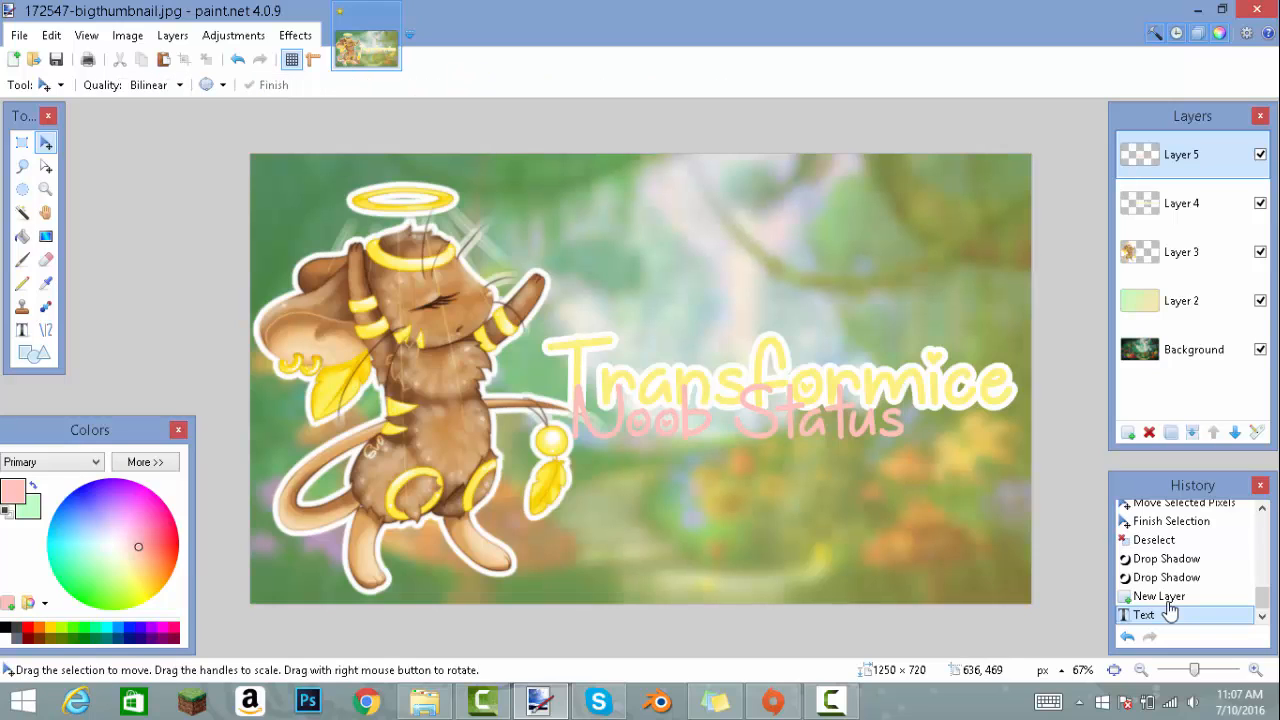
{"action": "key", "text": "ctrl+a"}
{"action": "left_click_drag", "start_coordinate": [651, 416], "coordinate": [760, 446]}
{"action": "key", "text": "Right"}
{"action": "key", "text": "Right"}
{"action": "key", "text": "Right"}
{"action": "key", "text": "Up"}
{"action": "key", "text": "Up"}
{"action": "key", "text": "Up"}
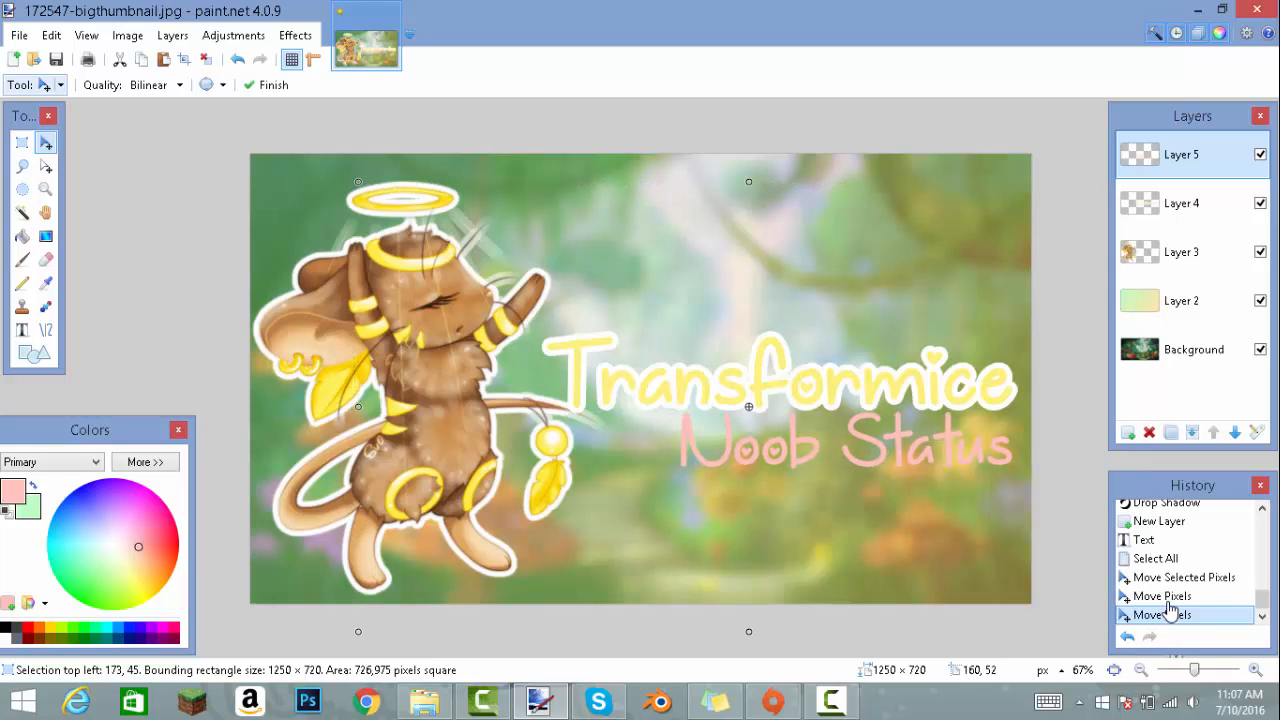
Shrink the Noob Status selection to about 1016 × 568 pixels and tuck the text closely under the end of the title.
{"action": "left_click_drag", "start_coordinate": [354, 183], "coordinate": [500, 278]}
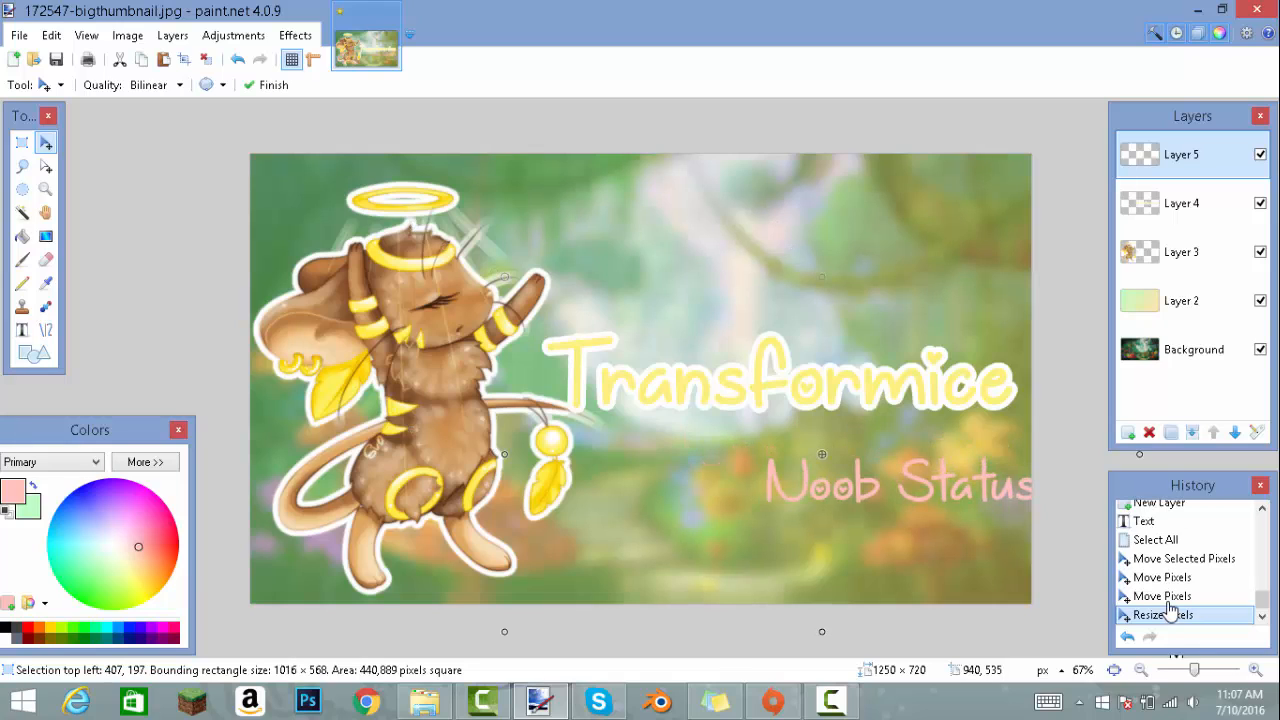
{"action": "left_click_drag", "start_coordinate": [837, 488], "coordinate": [781, 449]}
{"action": "left_click_drag", "start_coordinate": [837, 488], "coordinate": [826, 441]}
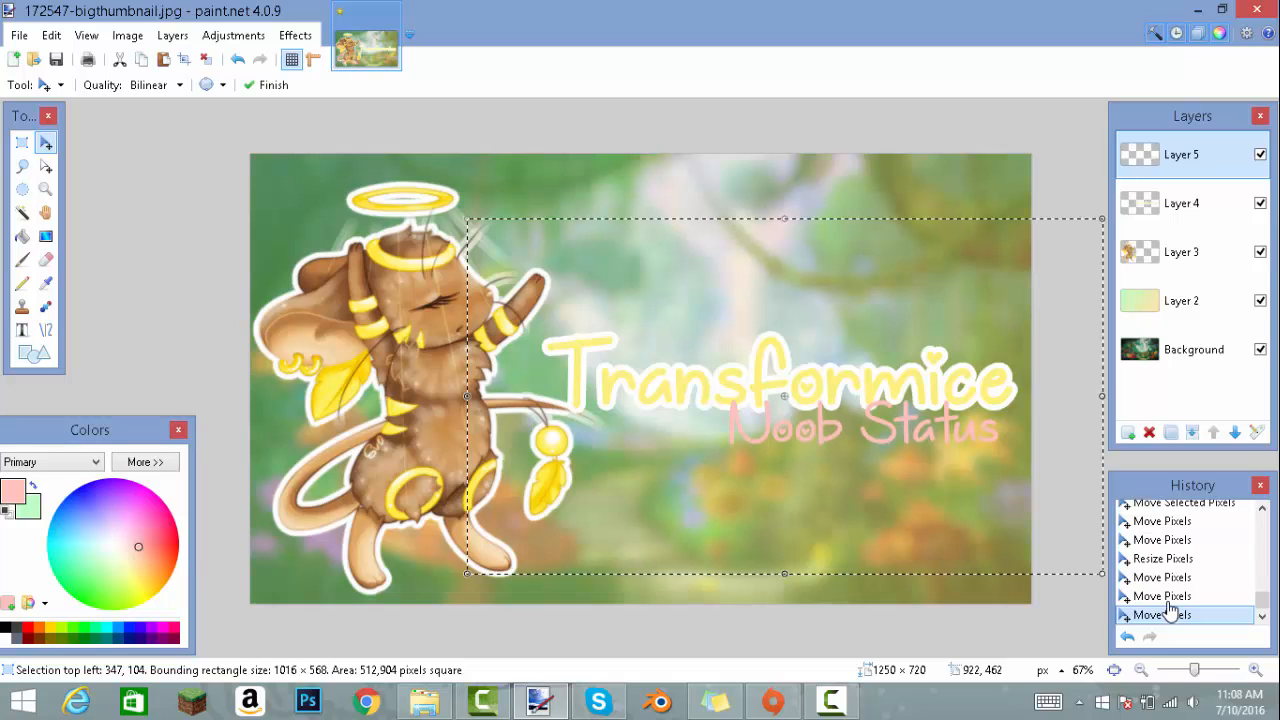
Outline the Noob Status subtitle with a white Drop Shadow of widening radius 9 and blur radius 0.
{"action": "left_click", "coordinate": [295, 35]}
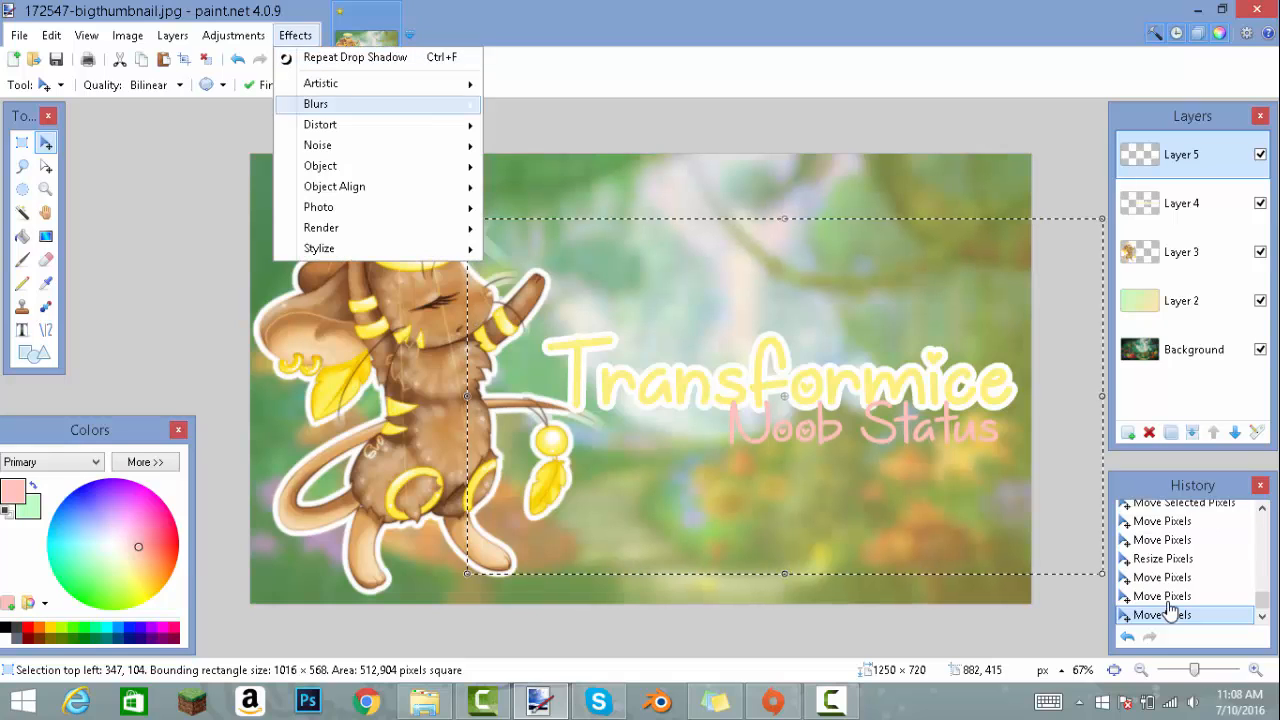
{"action": "mouse_move", "coordinate": [377, 166]}
{"action": "left_click", "coordinate": [546, 168]}
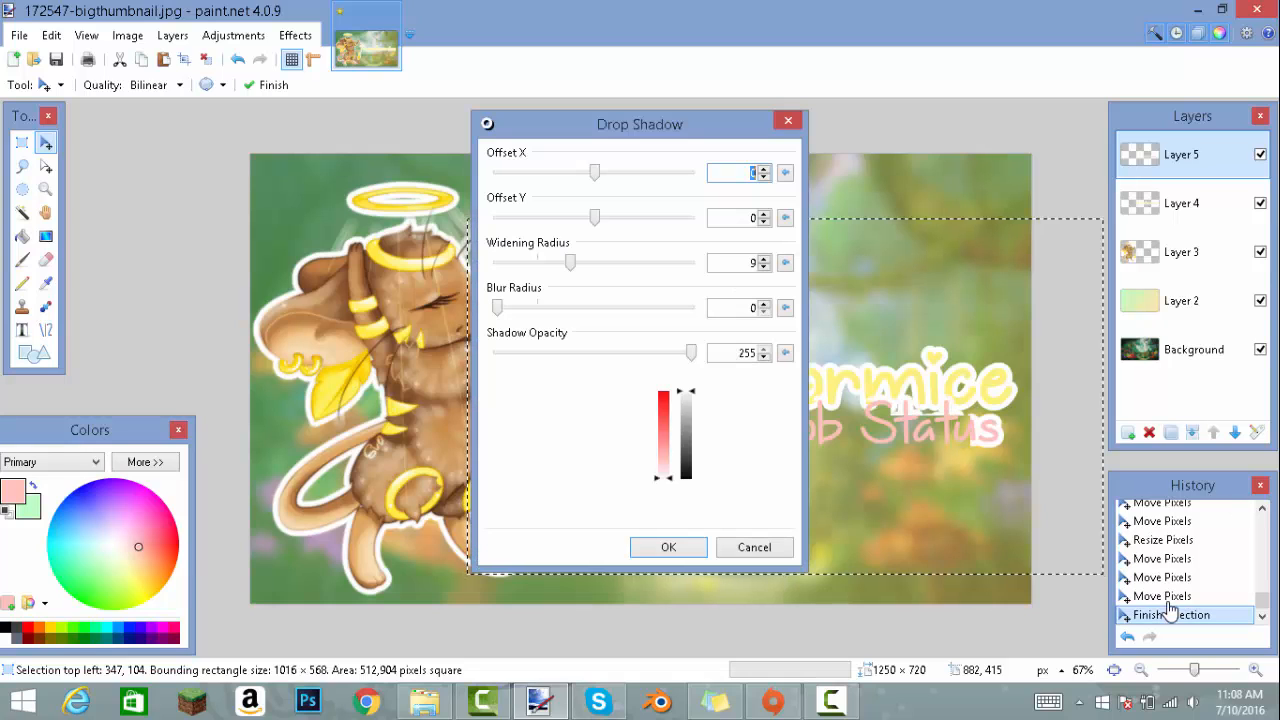
{"action": "key", "text": "Return"}
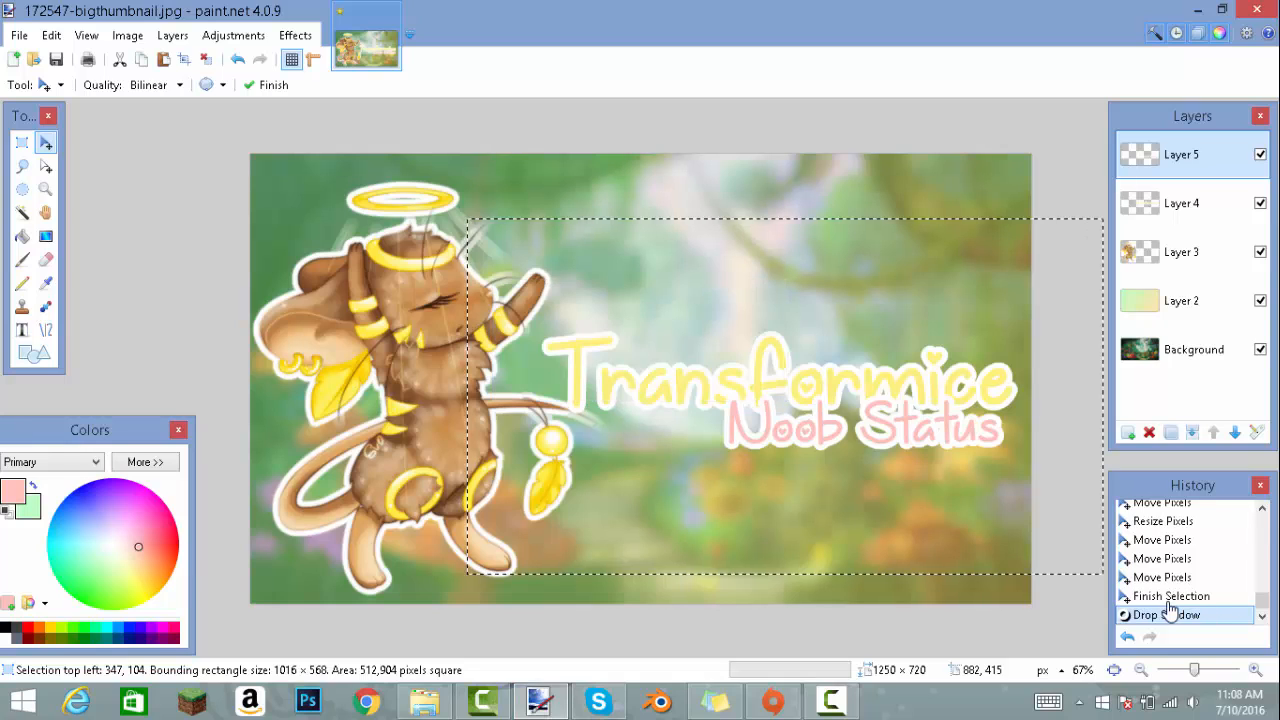
Clear the selection around the Noob Status subtitle.
{"action": "key", "text": "alt+f"}
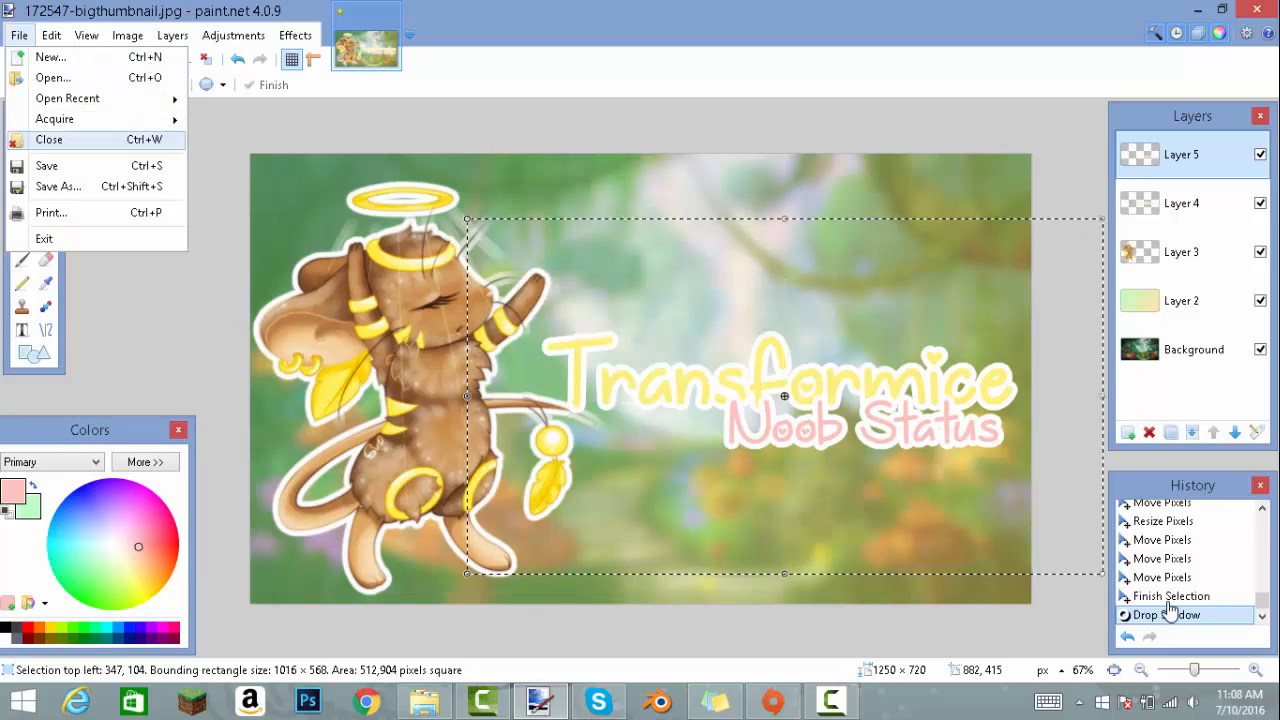
{"action": "key", "text": "Escape"}
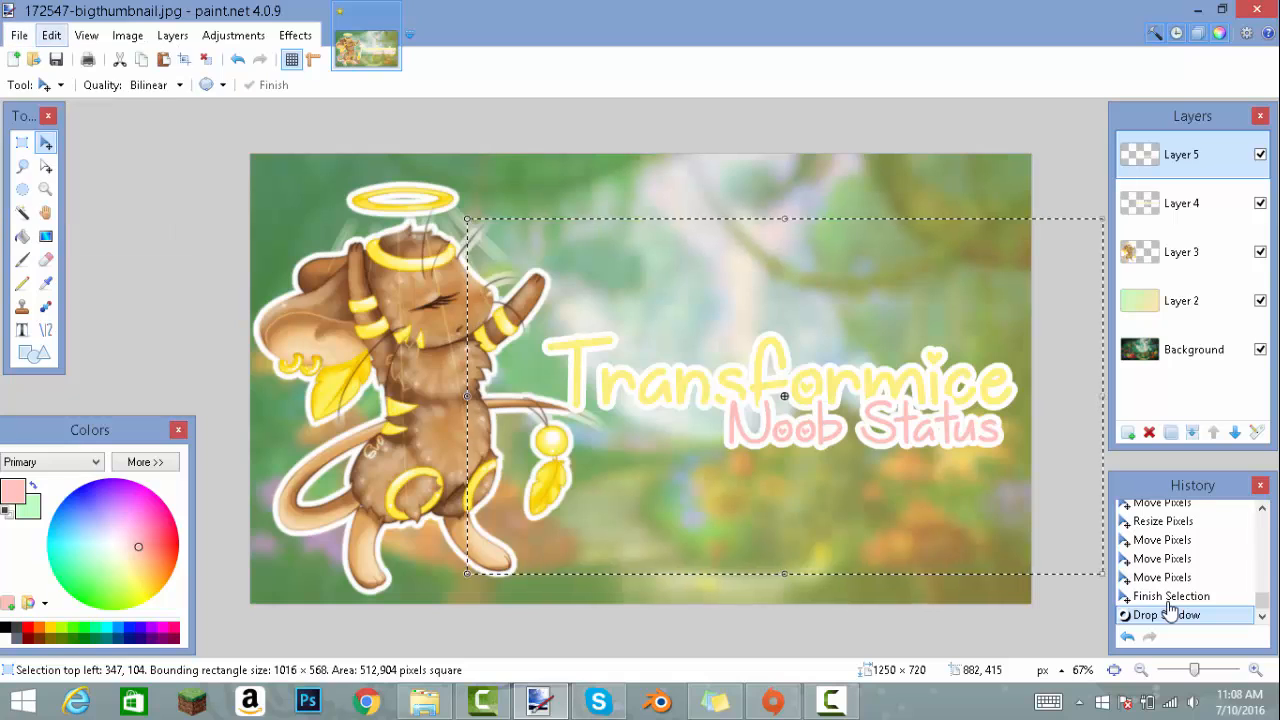
{"action": "key", "text": "alt+e"}
{"action": "key", "text": "Down"}
{"action": "key", "text": "Down"}
{"action": "key", "text": "Down"}
{"action": "key", "text": "Down"}
{"action": "key", "text": "Down"}
{"action": "key", "text": "Down"}
{"action": "key", "text": "Down"}
{"action": "key", "text": "Down"}
{"action": "key", "text": "Down"}
{"action": "key", "text": "Down"}
{"action": "key", "text": "Down"}
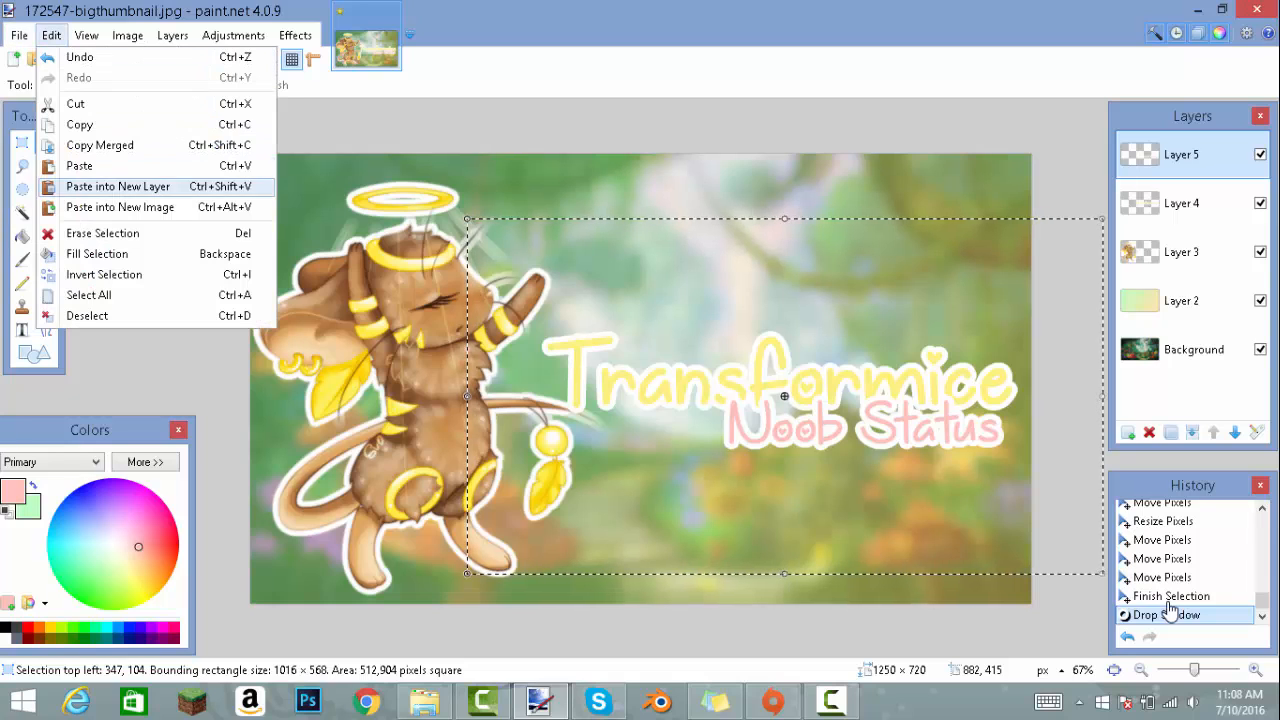
{"action": "key", "text": "Return"}
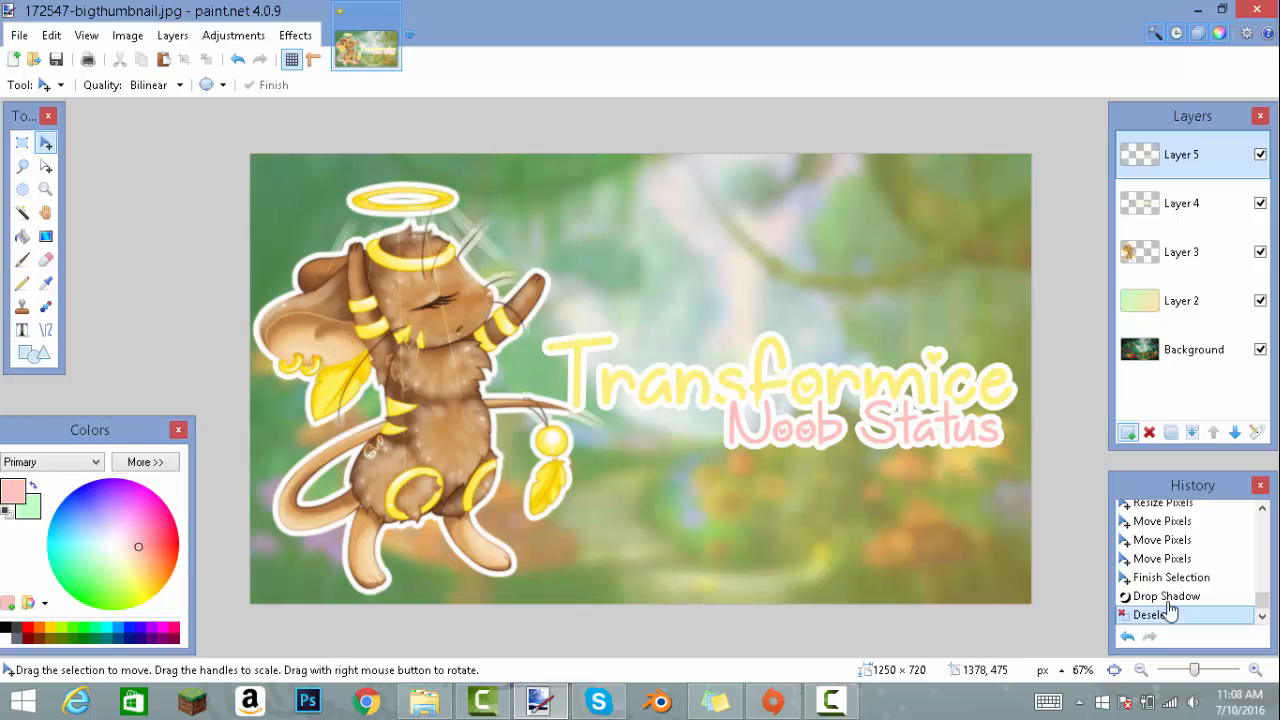
Add a new layer and draw a thin pink rectangle outline of about 1200 × 671 pixels just inside the canvas edges.
{"action": "key", "text": "ctrl+shift+n"}
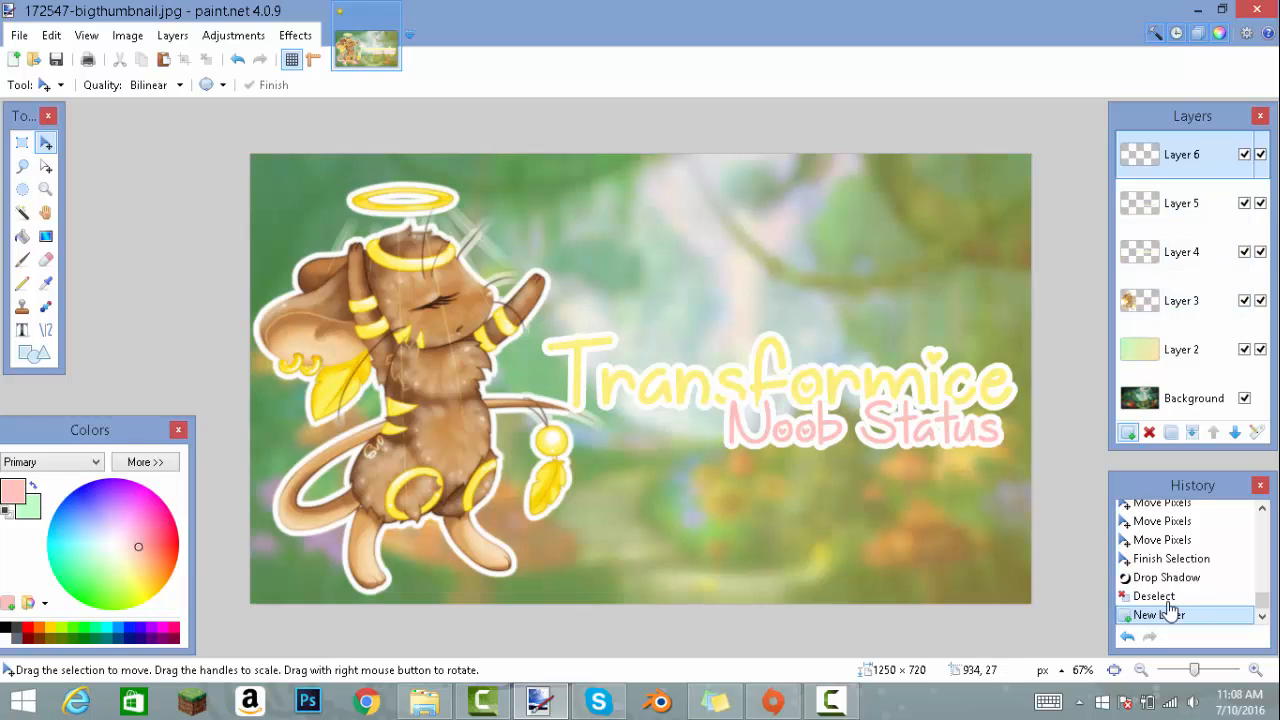
{"action": "key", "text": "o"}
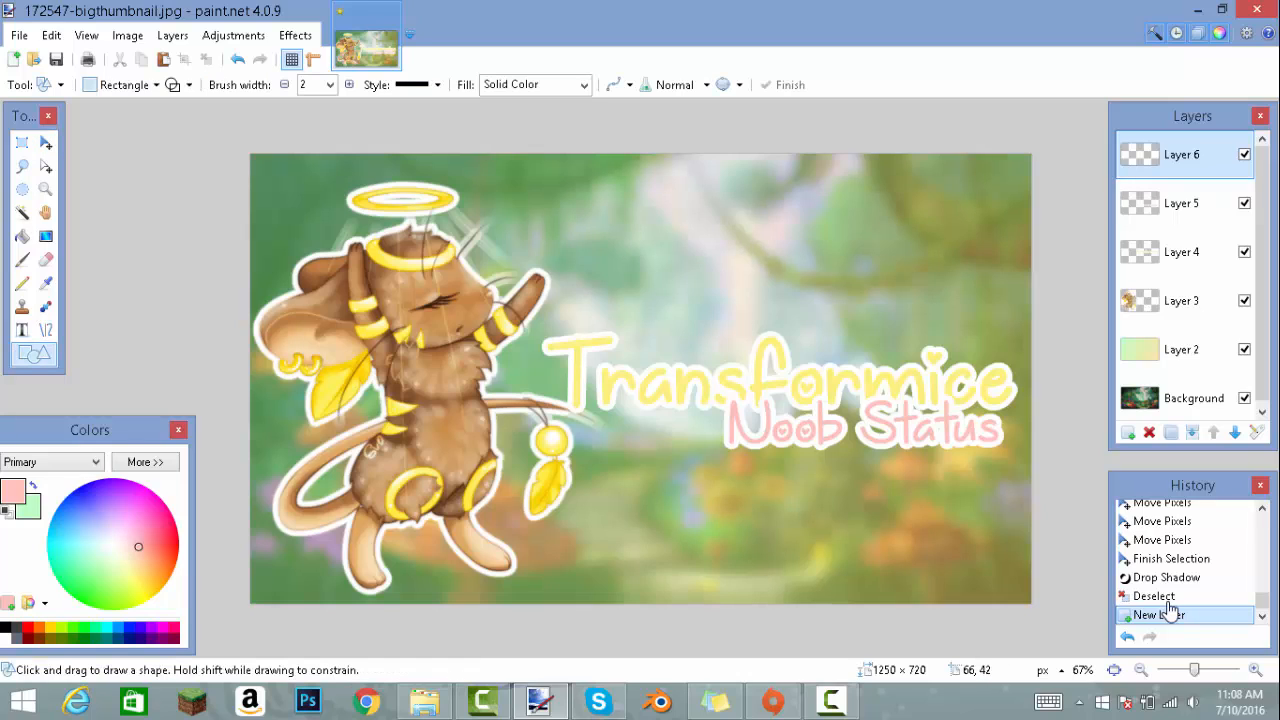
{"action": "mouse_move", "coordinate": [264, 165]}
{"action": "left_mouse_down"}
{"action": "mouse_move", "coordinate": [748, 425]}
{"action": "mouse_move", "coordinate": [1011, 598]}
{"action": "mouse_move", "coordinate": [1030, 592]}
{"action": "mouse_move", "coordinate": [1012, 582]}
{"action": "left_mouse_up"}
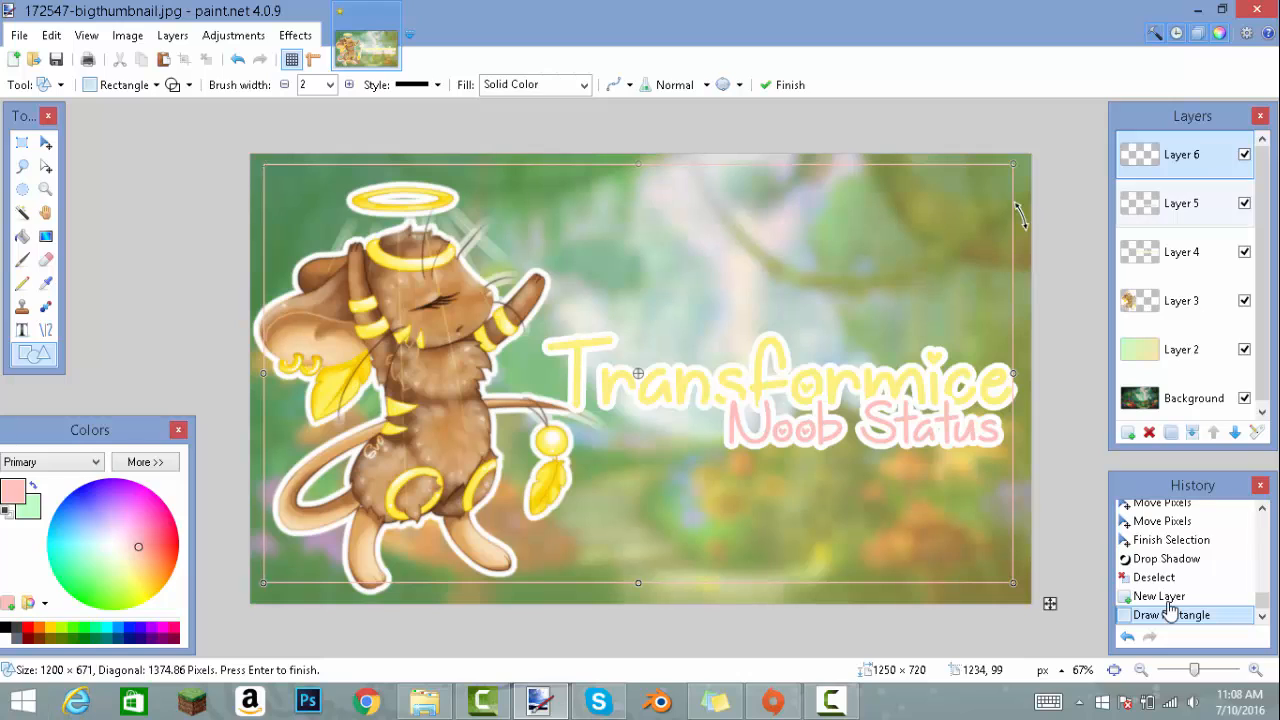
{"action": "left_click_drag", "start_coordinate": [1181, 155], "coordinate": [1181, 276]}
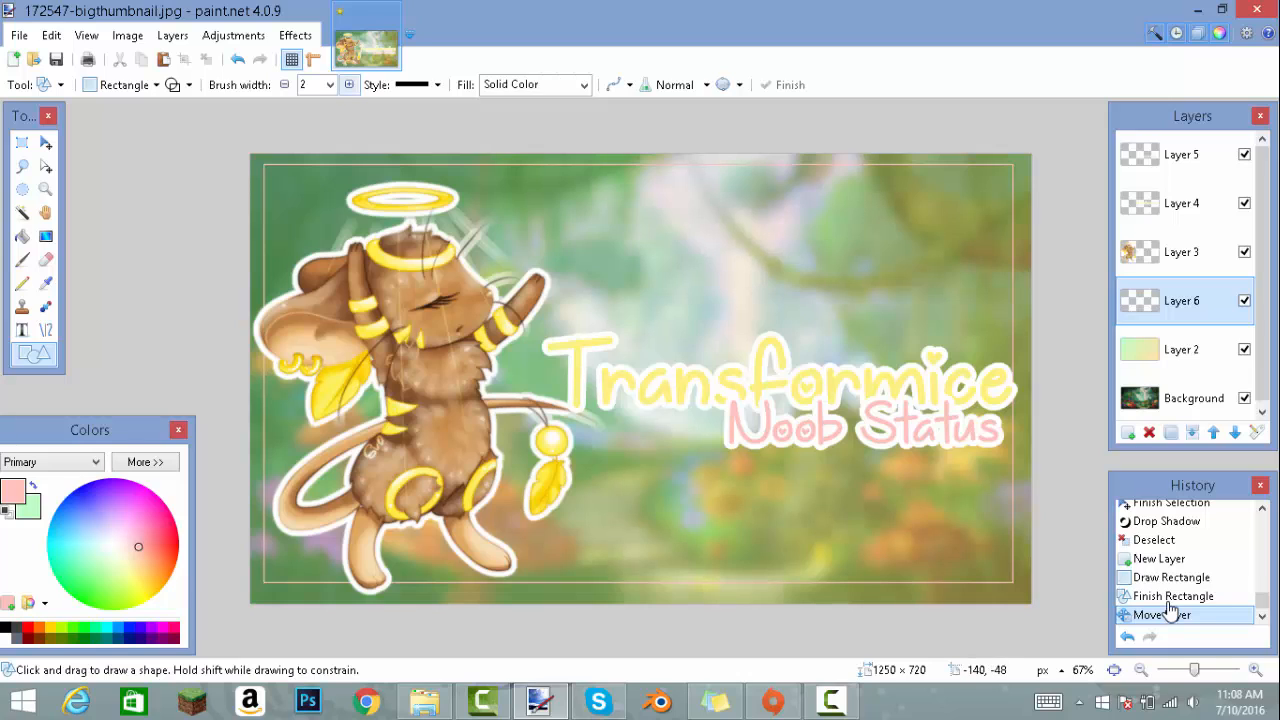
{"action": "left_click", "coordinate": [329, 84]}
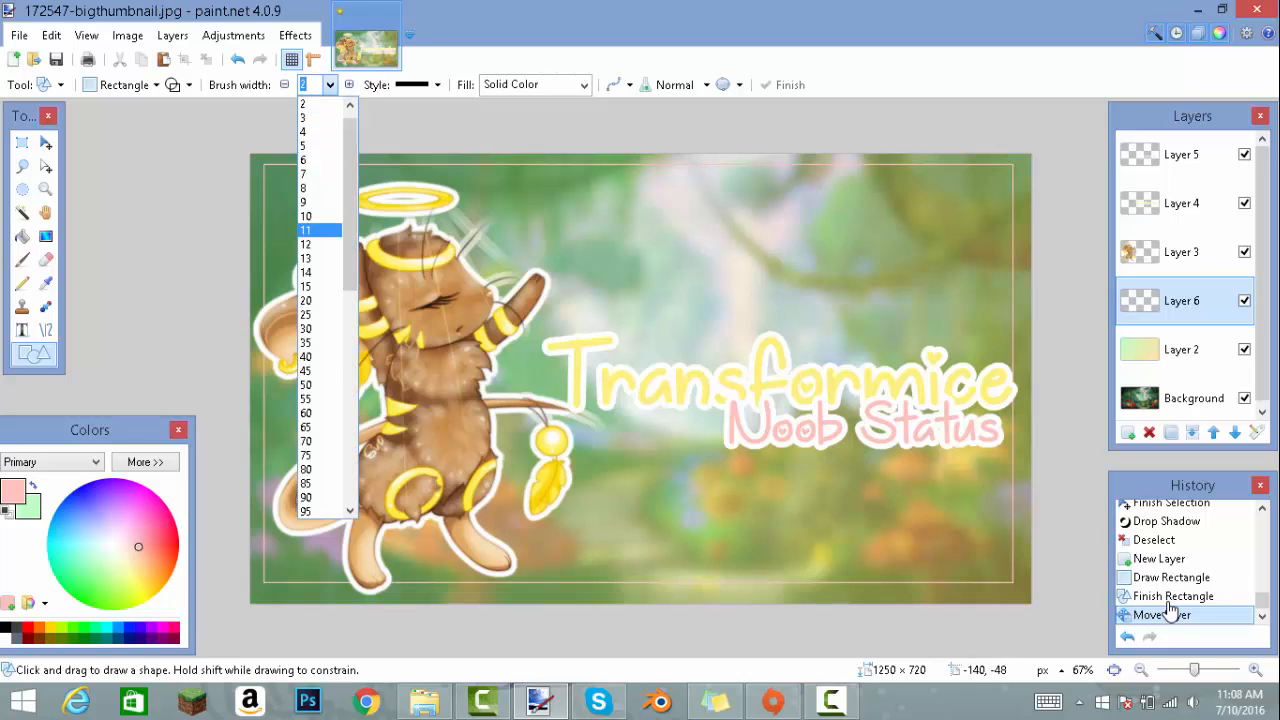
{"action": "left_click", "coordinate": [306, 244]}
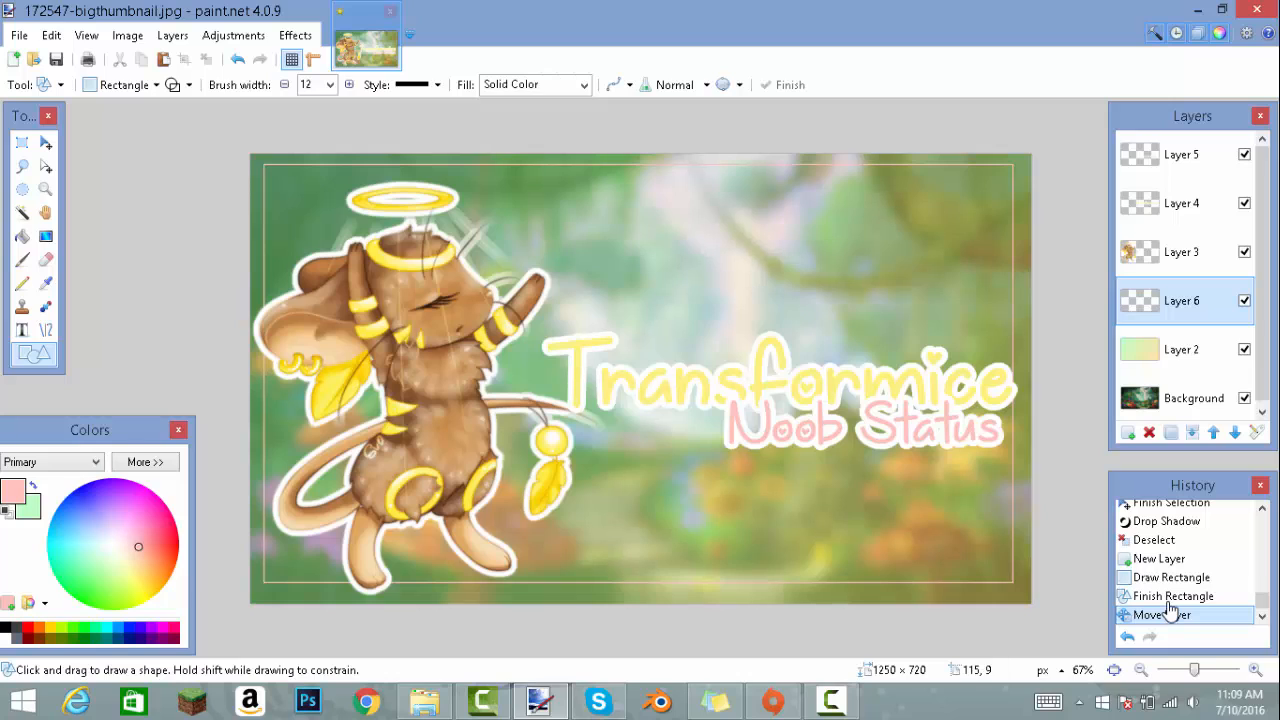
{"action": "left_click", "coordinate": [329, 84]}
{"action": "left_click", "coordinate": [329, 84]}
{"action": "left_click", "coordinate": [329, 84]}
{"action": "left_click", "coordinate": [329, 84]}
{"action": "left_click", "coordinate": [1169, 603]}
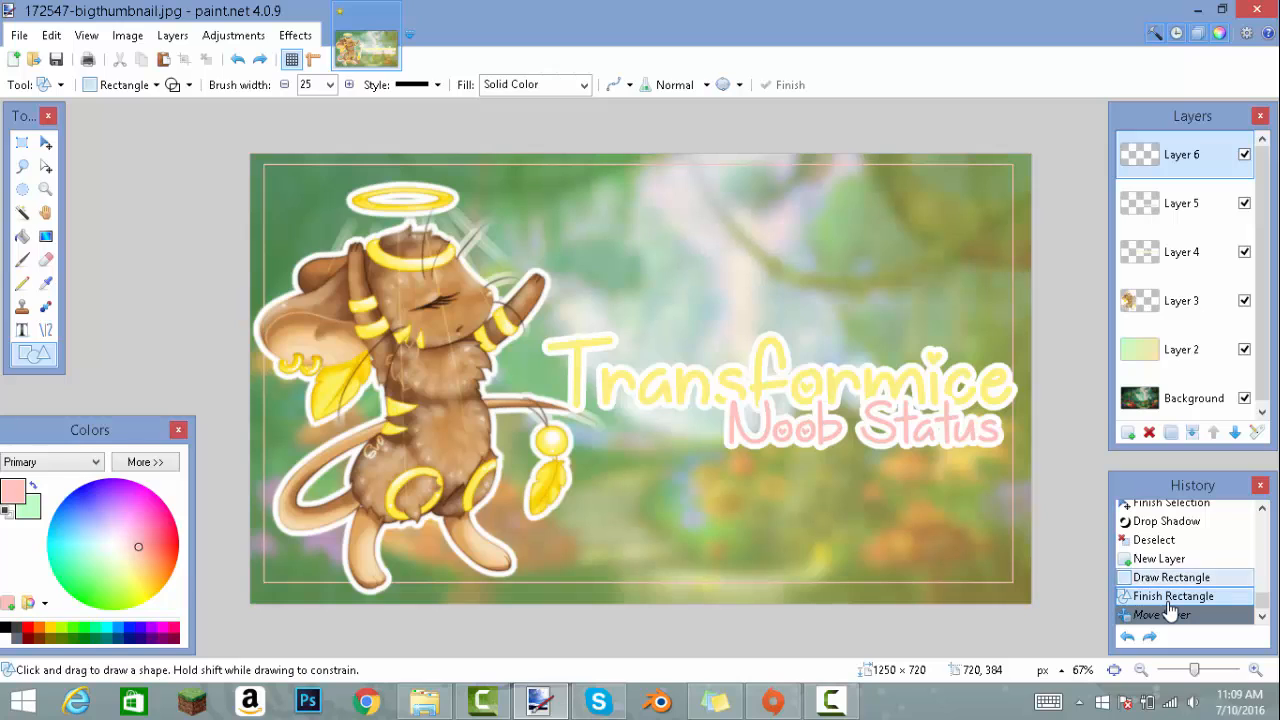
{"action": "key", "text": "ctrl+z"}
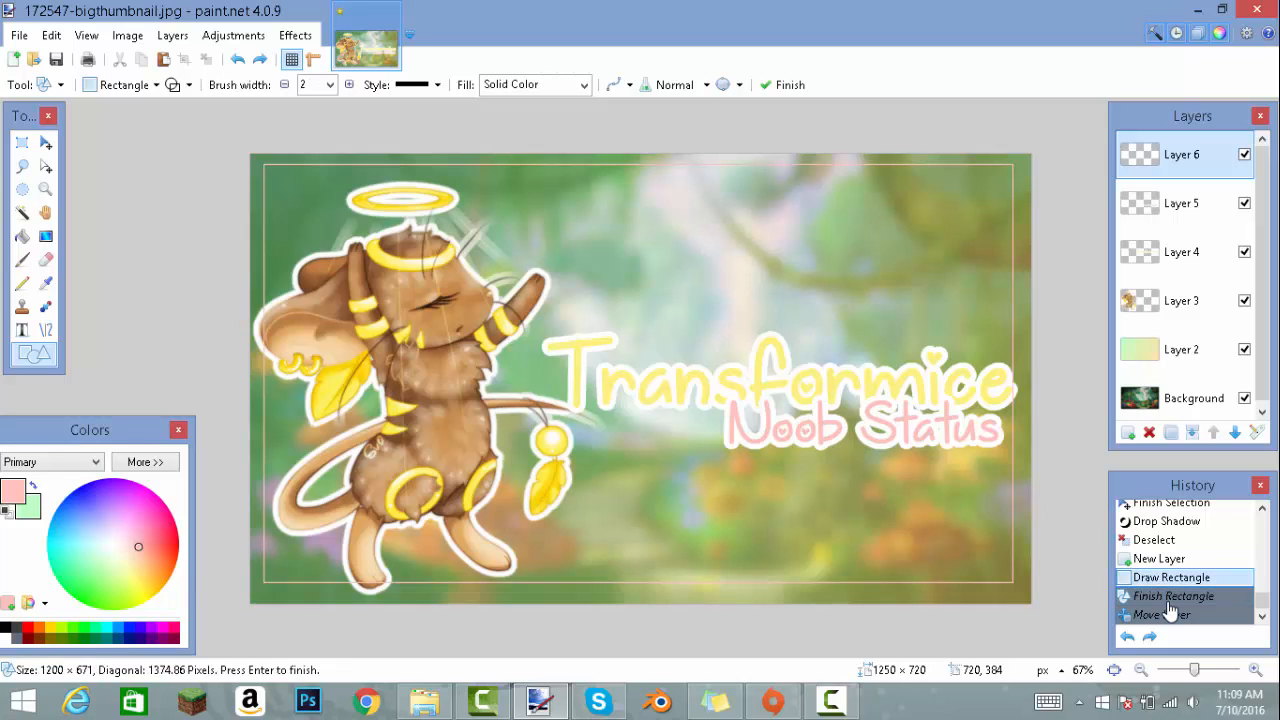
Give the pink rectangle a dashed outline with brush width 6 and move its layer directly beneath the mouse layer.
{"action": "left_click", "coordinate": [330, 84]}
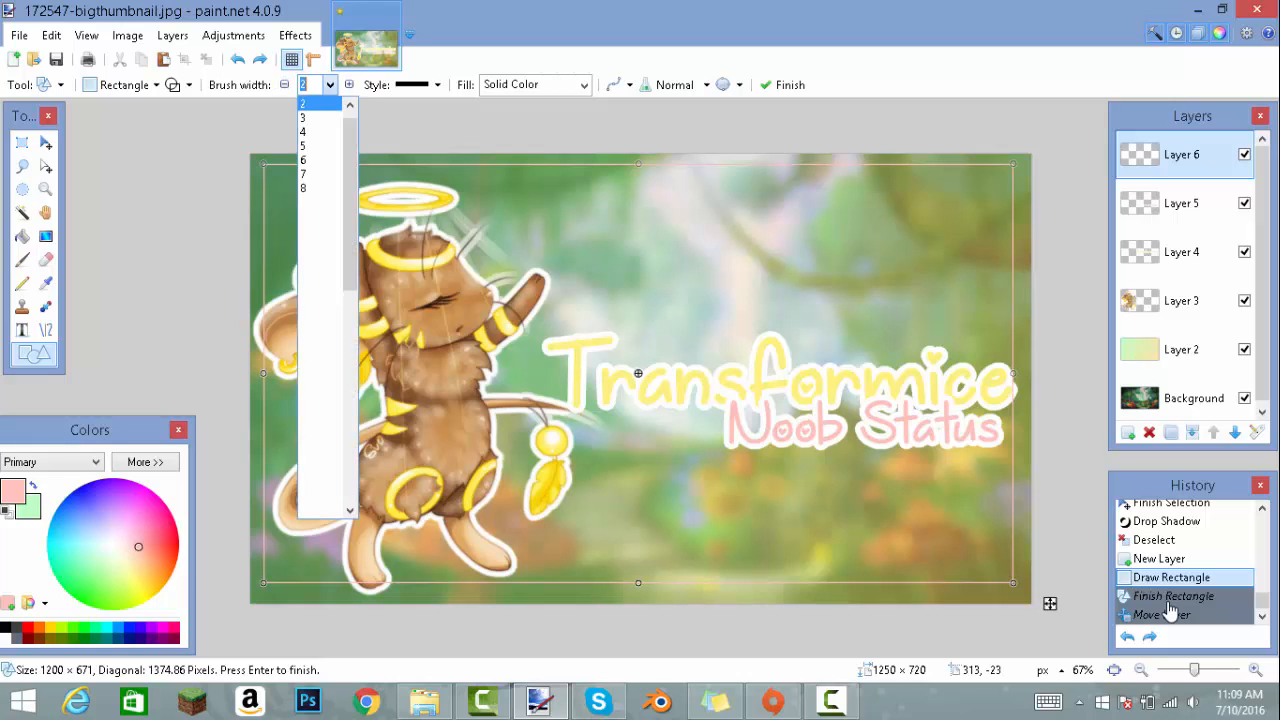
{"action": "left_click", "coordinate": [320, 229]}
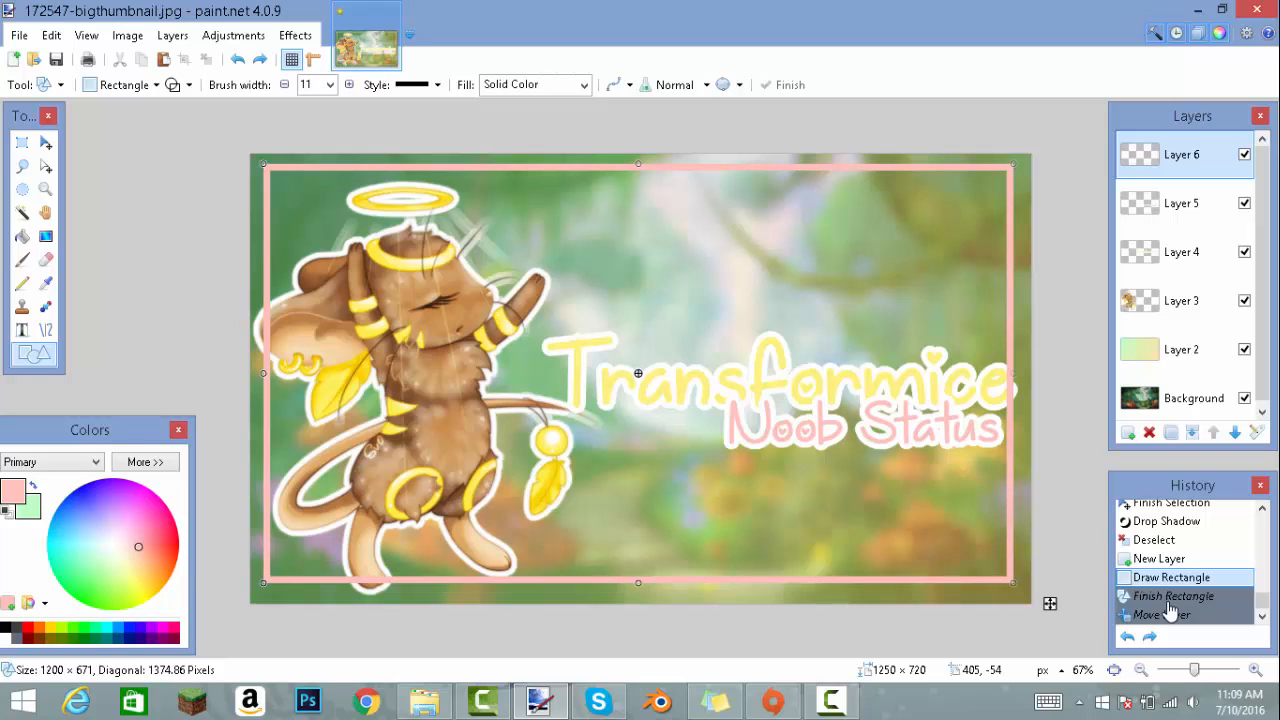
{"action": "left_click", "coordinate": [330, 84]}
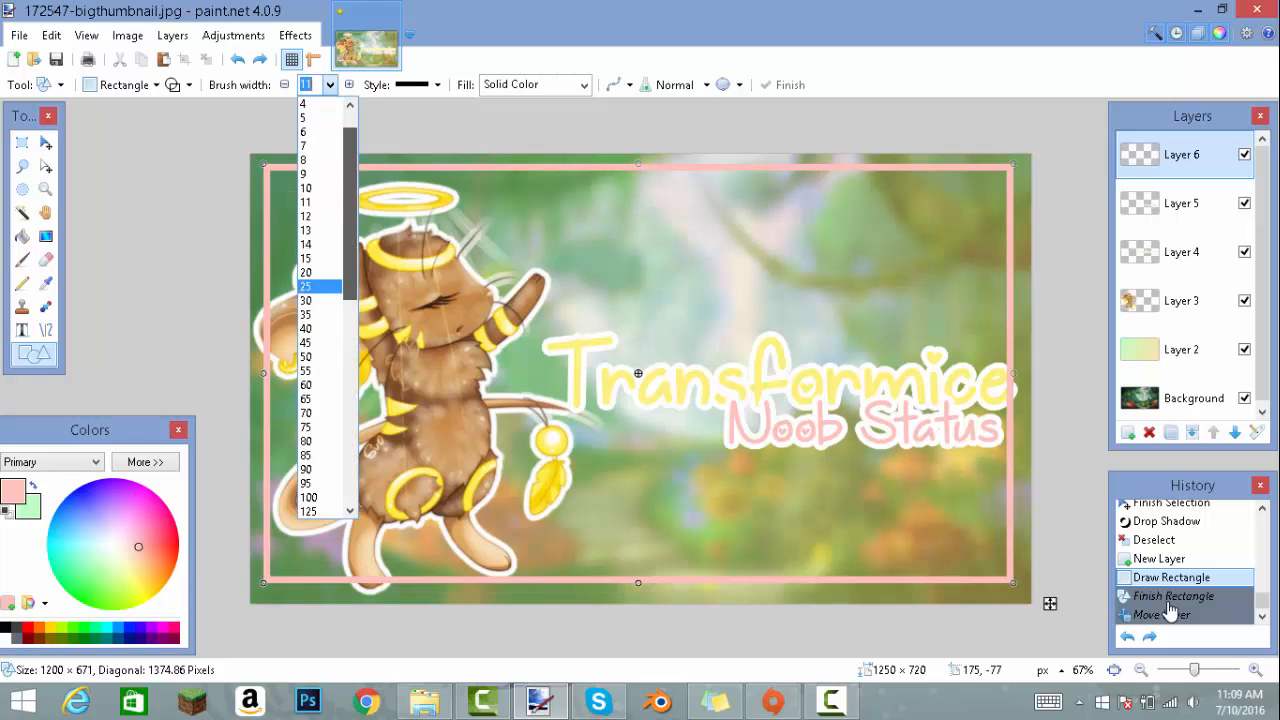
{"action": "scroll", "coordinate": [320, 307], "scroll_direction": "up", "scroll_amount": 1}
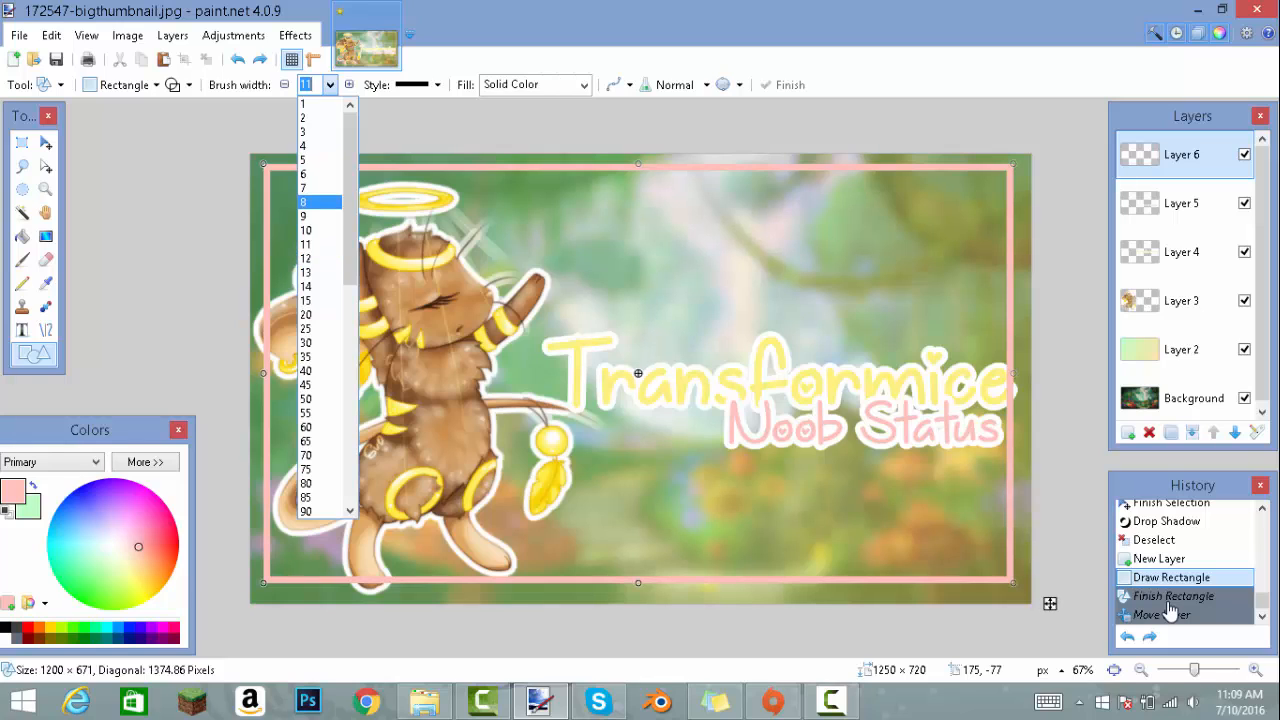
{"action": "left_click", "coordinate": [320, 202]}
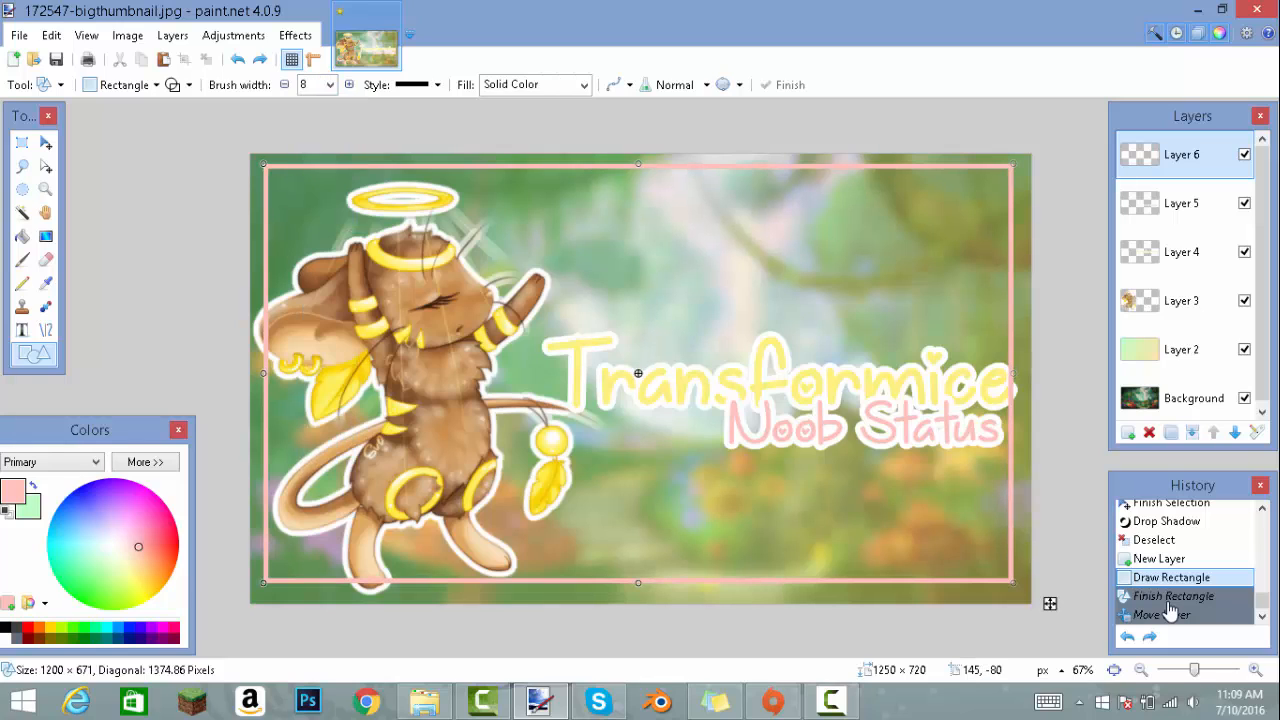
{"action": "left_click", "coordinate": [330, 84]}
{"action": "left_click", "coordinate": [318, 158]}
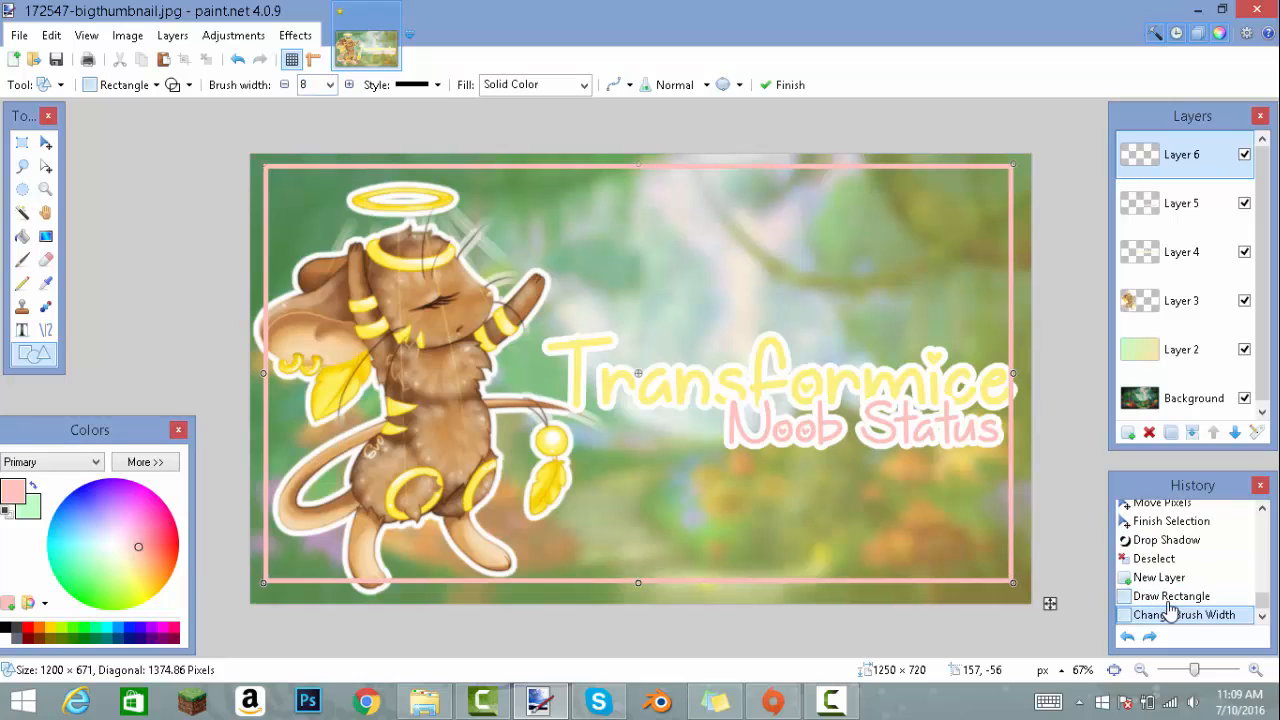
{"action": "left_click", "coordinate": [330, 84]}
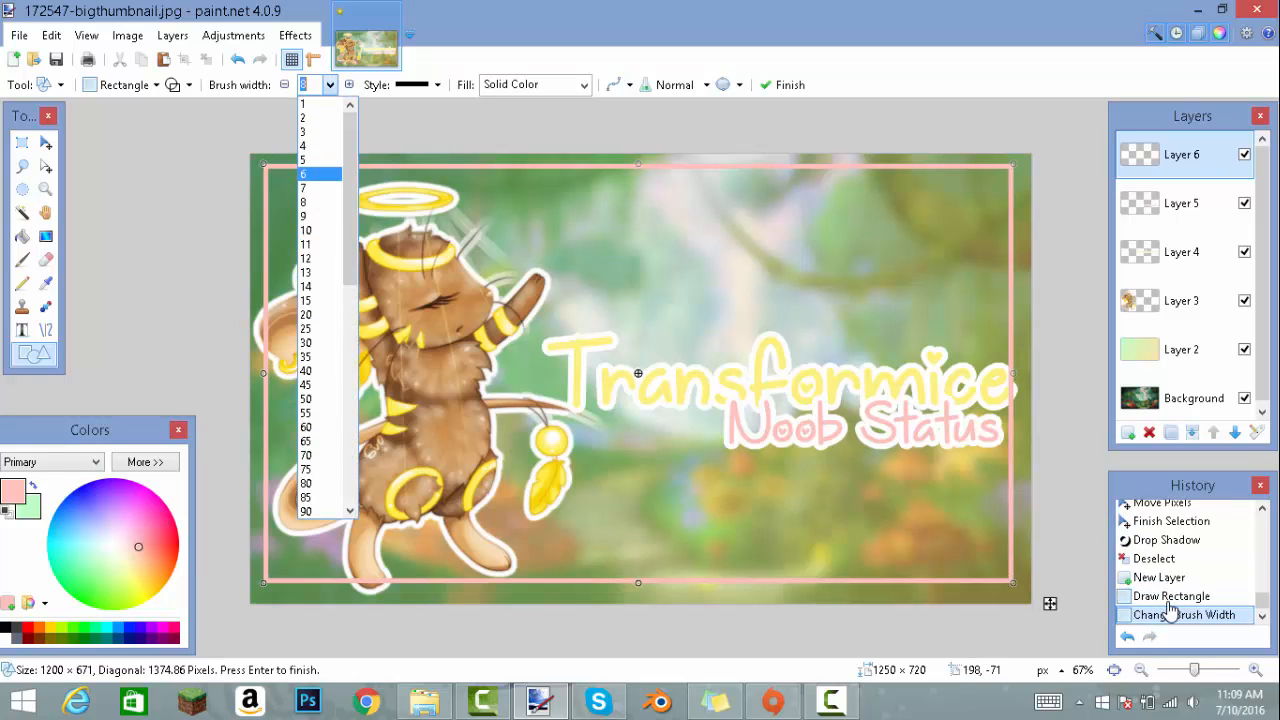
{"action": "left_click", "coordinate": [318, 202]}
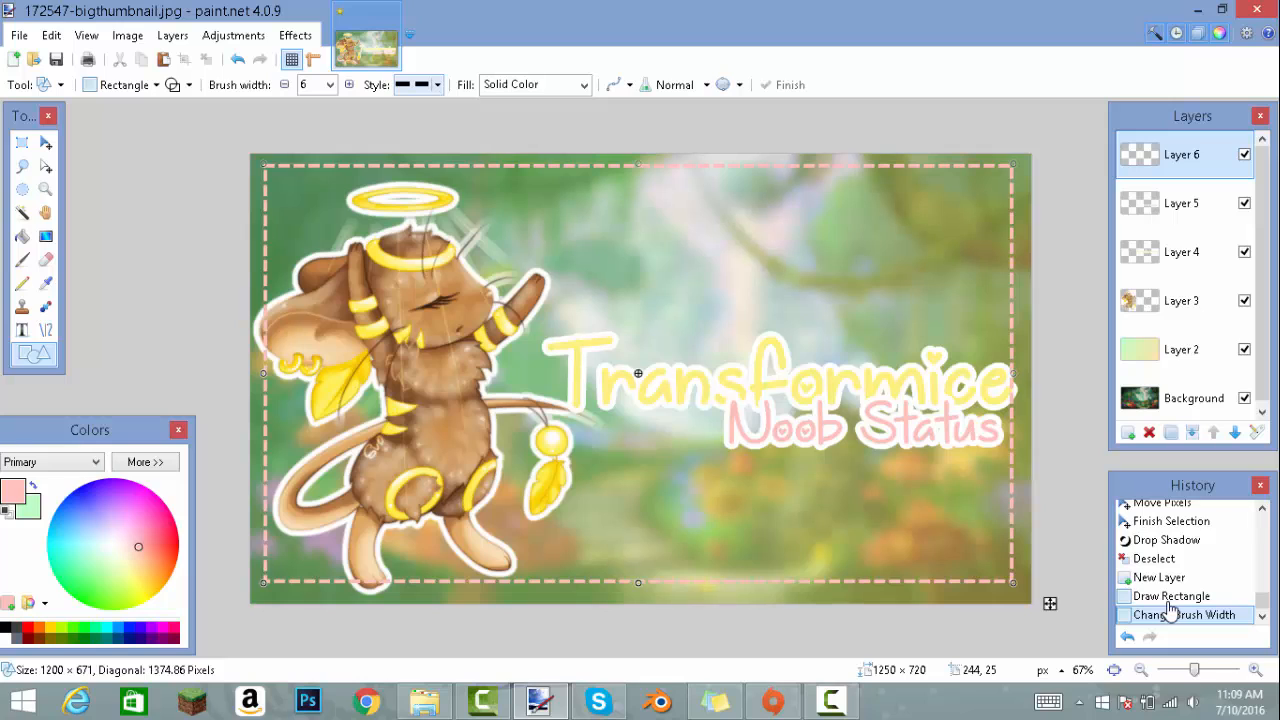
{"action": "left_click_drag", "start_coordinate": [1181, 154], "coordinate": [1181, 280]}
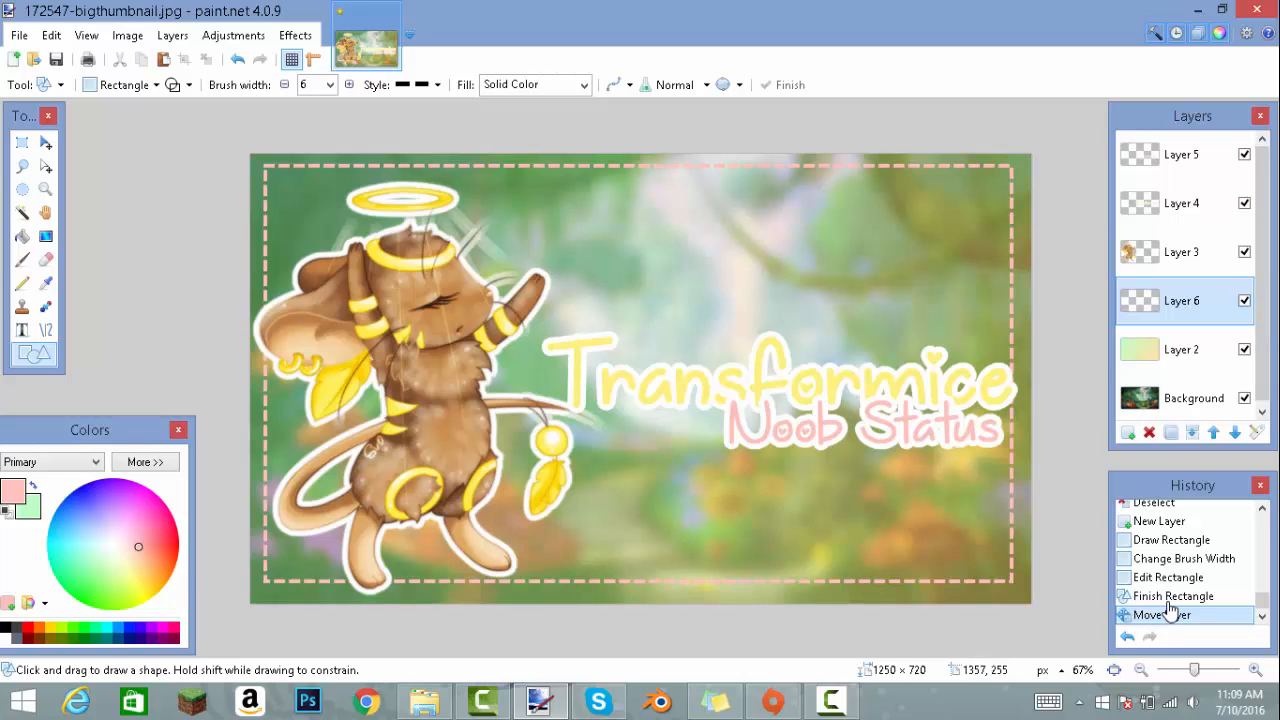
Add a new layer and draw a white rectangle of about 1258 × 166 pixels across the canvas behind the title.
{"action": "key", "text": "ctrl+shift+n"}
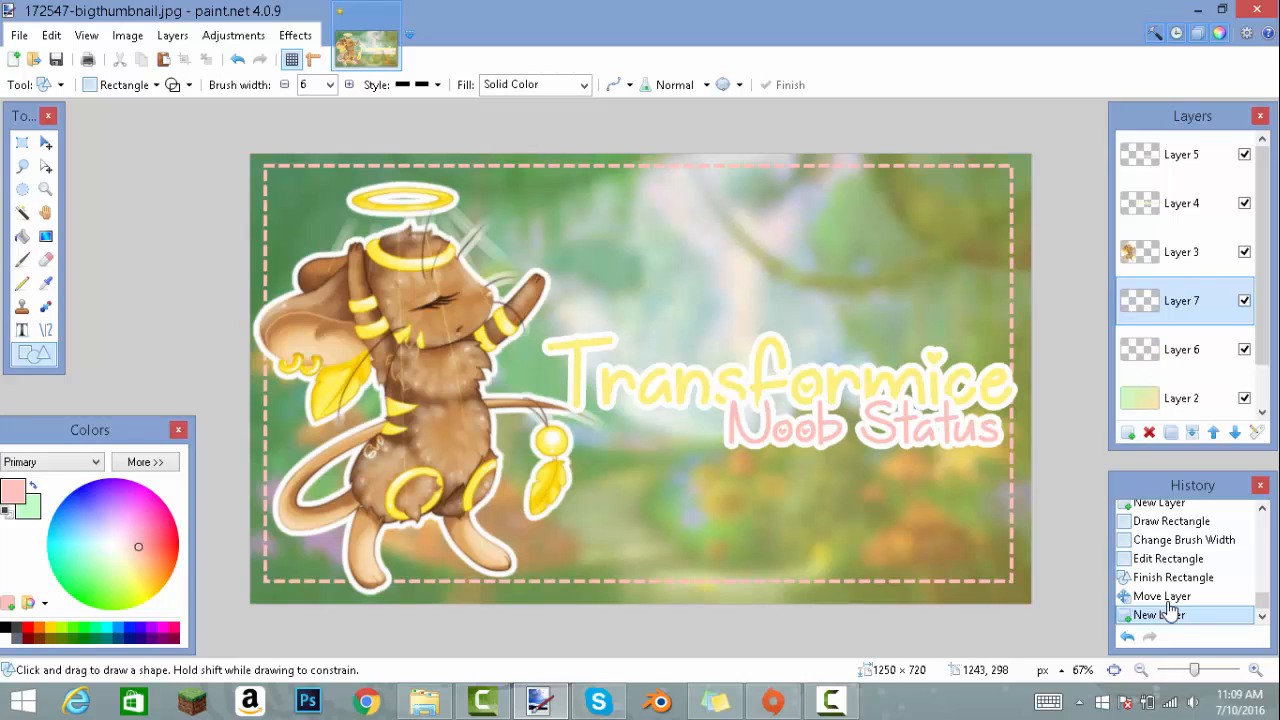
{"action": "mouse_move", "coordinate": [1027, 341]}
{"action": "left_mouse_down"}
{"action": "mouse_move", "coordinate": [342, 454]}
{"action": "mouse_move", "coordinate": [241, 443]}
{"action": "left_mouse_up"}
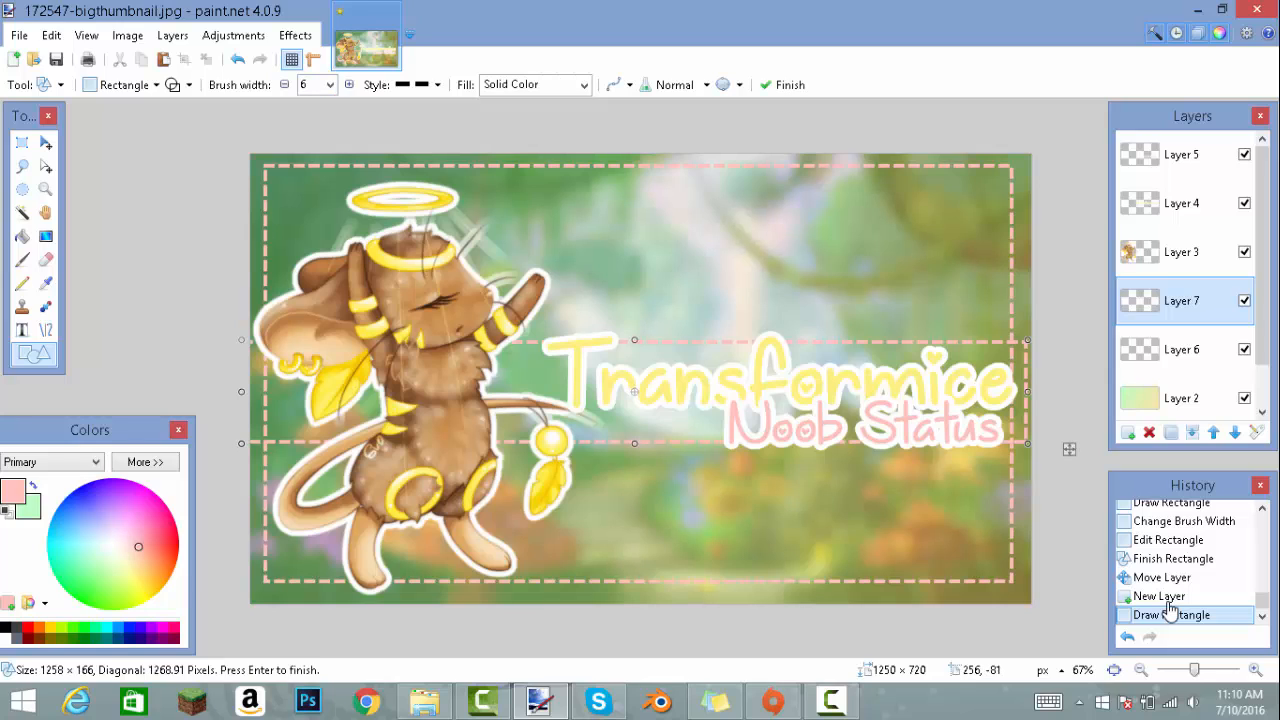
{"action": "left_click", "coordinate": [6, 637]}
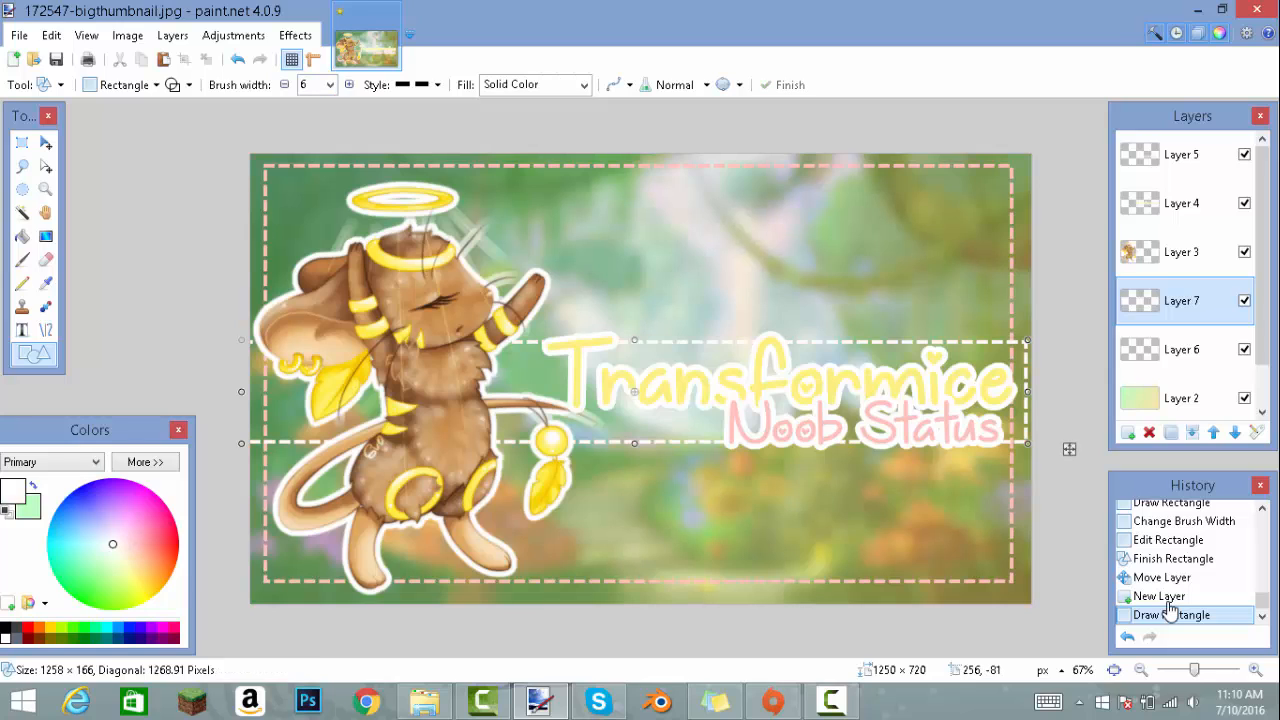
Change the white rectangle's outline to a solid line and fill its interior with white to form a band.
{"action": "left_click", "coordinate": [584, 84]}
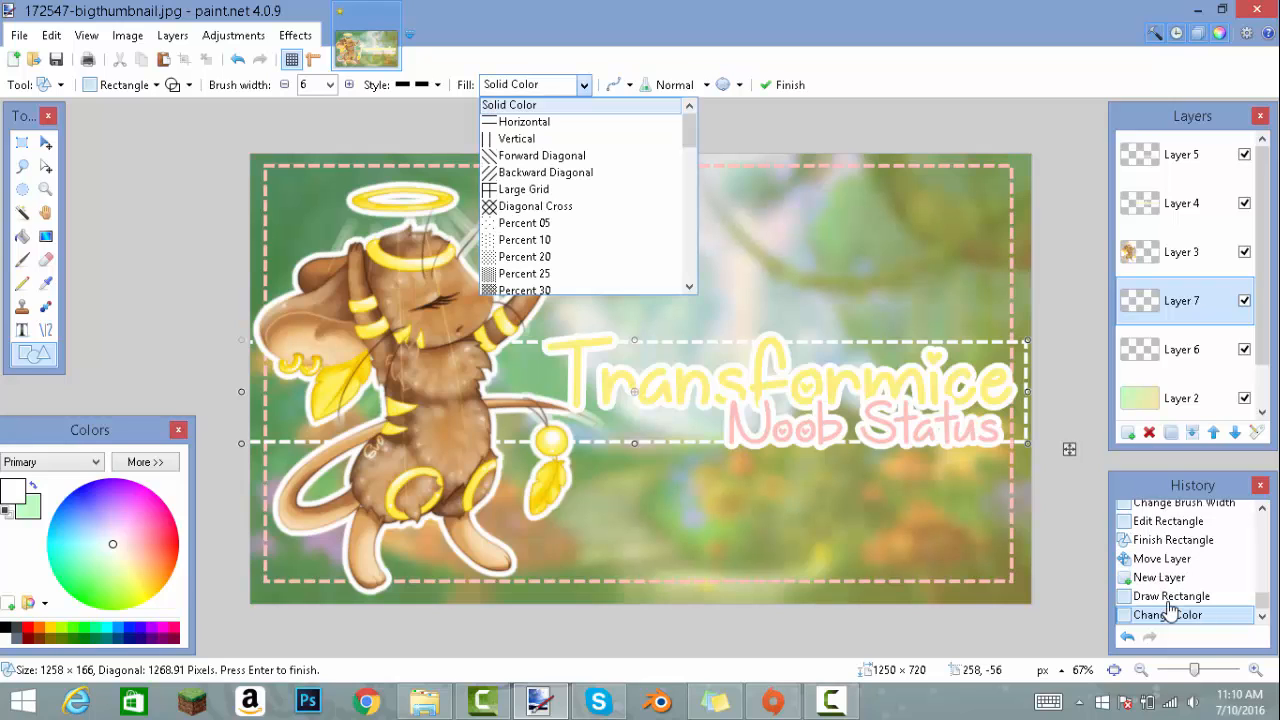
{"action": "left_click", "coordinate": [584, 84]}
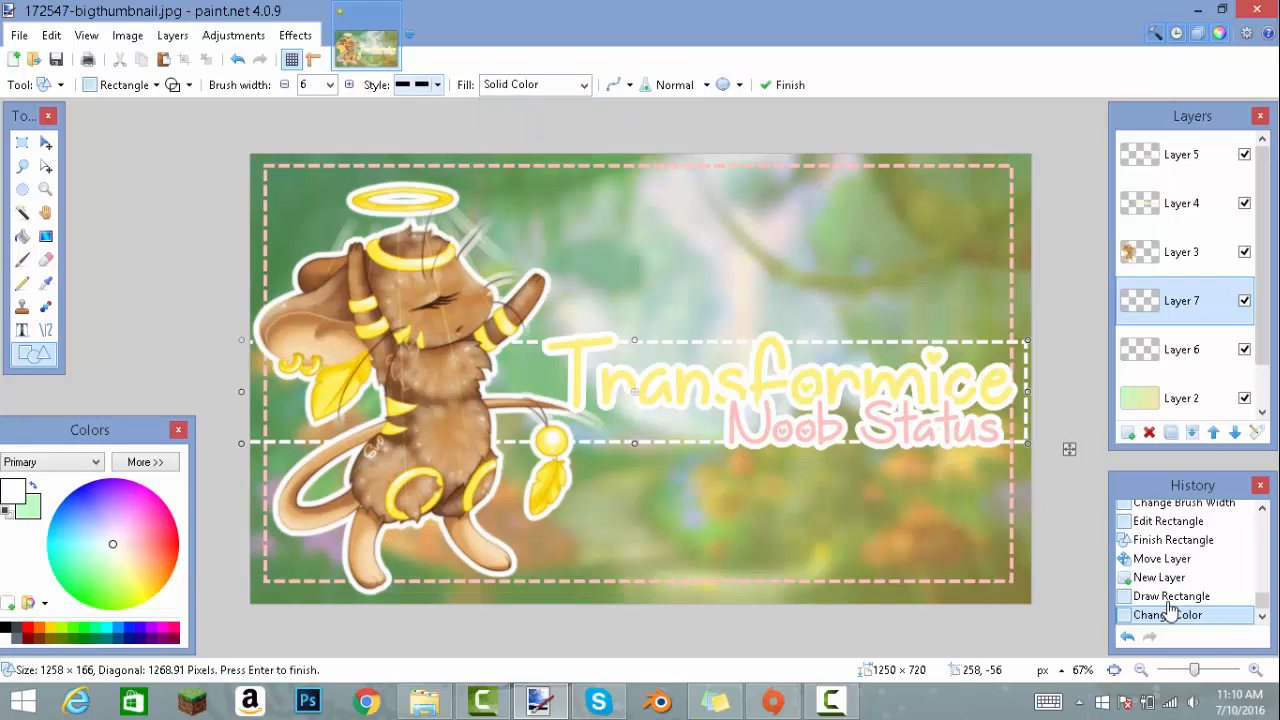
{"action": "left_click", "coordinate": [437, 84]}
{"action": "left_click", "coordinate": [440, 106]}
{"action": "key", "text": "Return"}
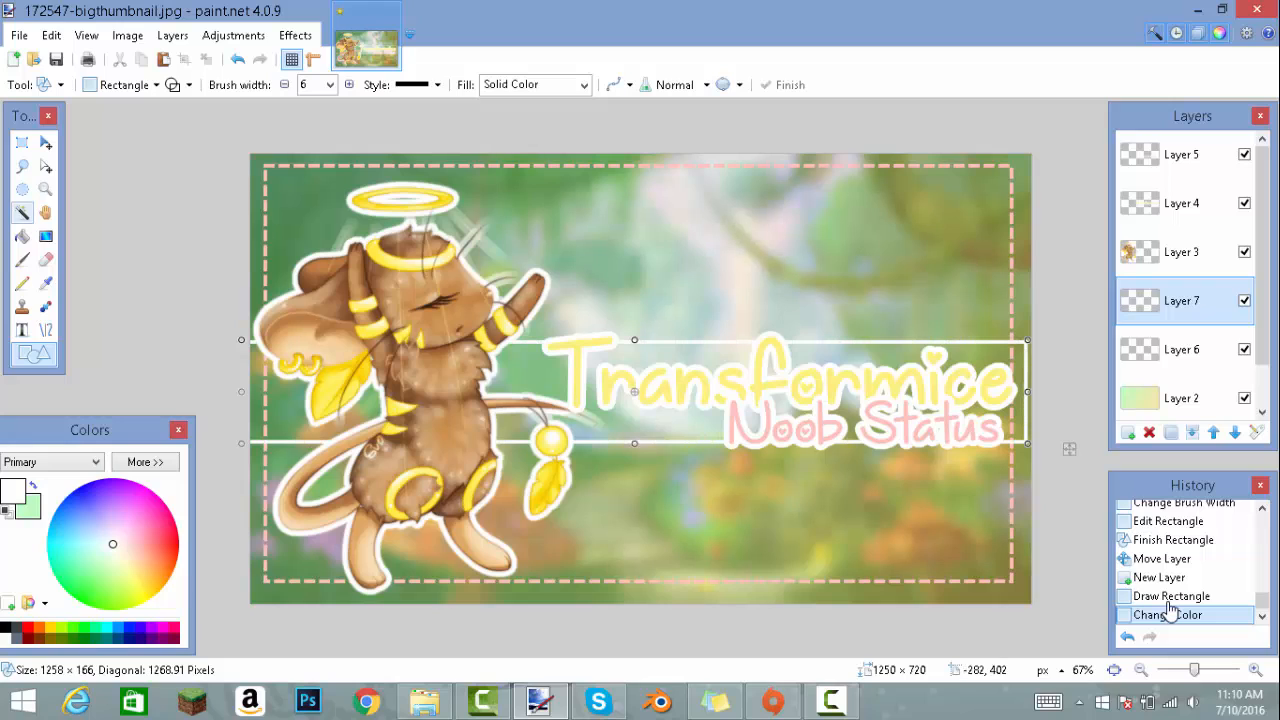
{"action": "left_click", "coordinate": [22, 236]}
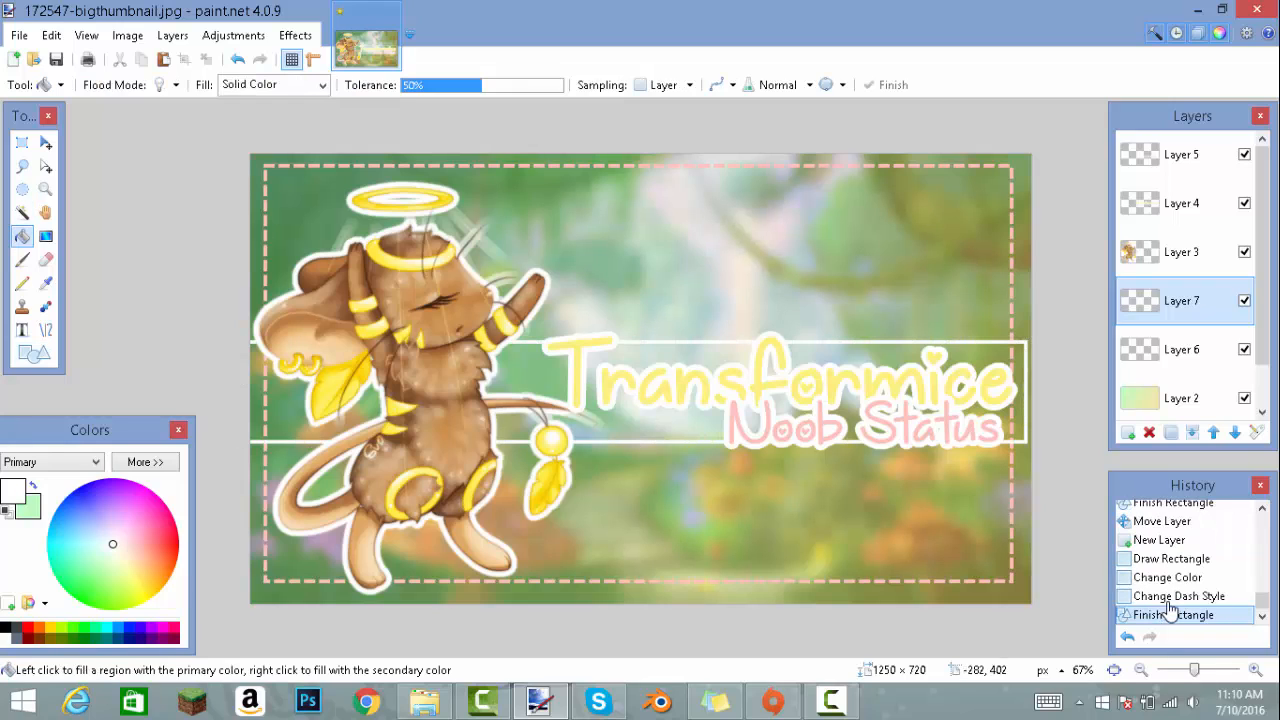
{"action": "left_click", "coordinate": [555, 432]}
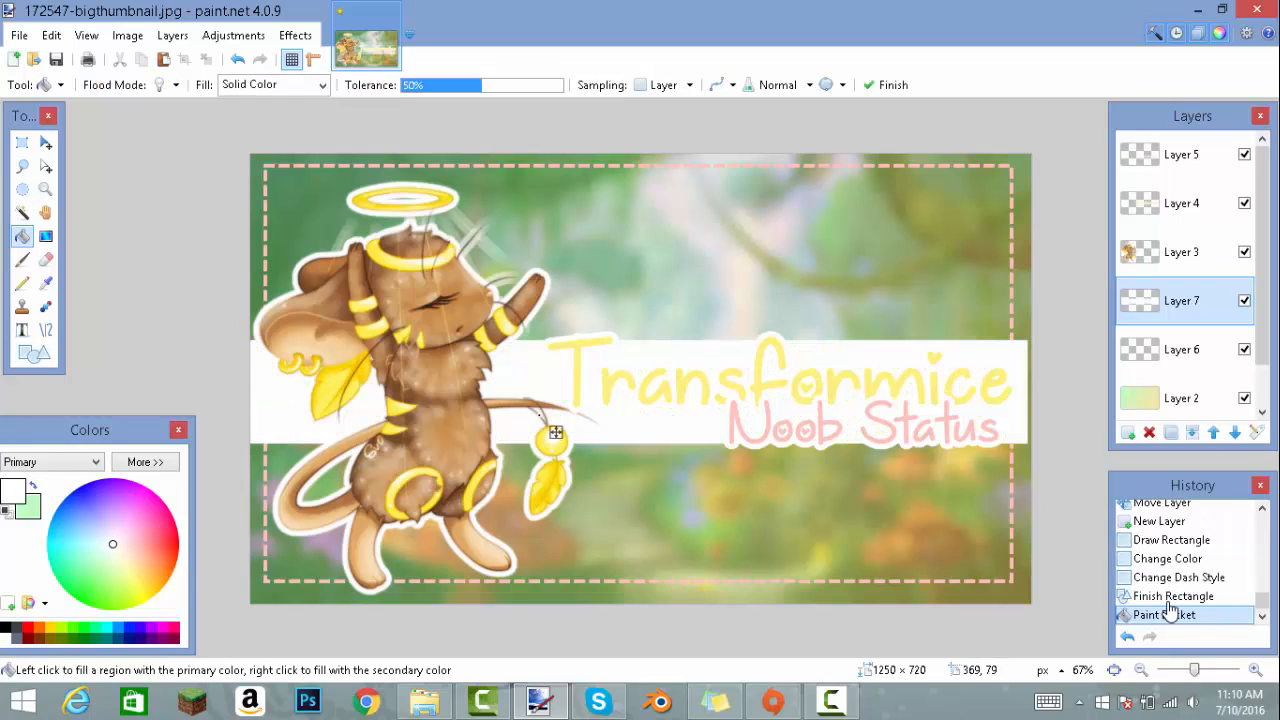
Select the entire white band layer and move it 6 pixels right and 10 pixels down.
{"action": "key", "text": "m"}
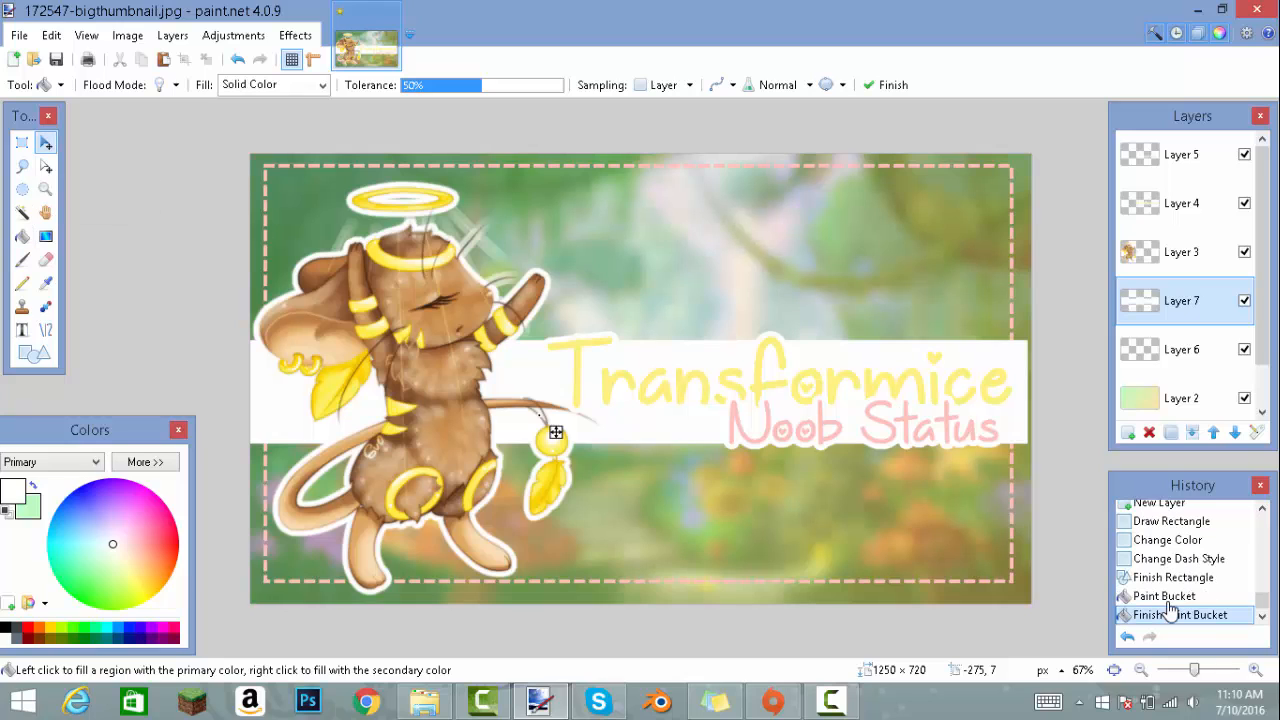
{"action": "key", "text": "ctrl+a"}
{"action": "key", "text": "Right"}
{"action": "key", "text": "Right"}
{"action": "key", "text": "Right"}
{"action": "key", "text": "Right"}
{"action": "key", "text": "Right"}
{"action": "key", "text": "Right"}
{"action": "key", "text": "Right"}
{"action": "key", "text": "Right"}
{"action": "key", "text": "Right"}
{"action": "key", "text": "Right"}
{"action": "key", "text": "Right"}
{"action": "key", "text": "Right"}
{"action": "key", "text": "Right"}
{"action": "key", "text": "Right"}
{"action": "key", "text": "Right"}
{"action": "key", "text": "Right"}
{"action": "key", "text": "Right"}
{"action": "key", "text": "Right"}
{"action": "key", "text": "Right"}
{"action": "key", "text": "Right"}
{"action": "key", "text": "Down"}
{"action": "key", "text": "Down"}
{"action": "key", "text": "Down"}
{"action": "key", "text": "Down"}
{"action": "key", "text": "Down"}
{"action": "key", "text": "Down"}
{"action": "key", "text": "Down"}
{"action": "key", "text": "Down"}
{"action": "key", "text": "Down"}
{"action": "key", "text": "Down"}
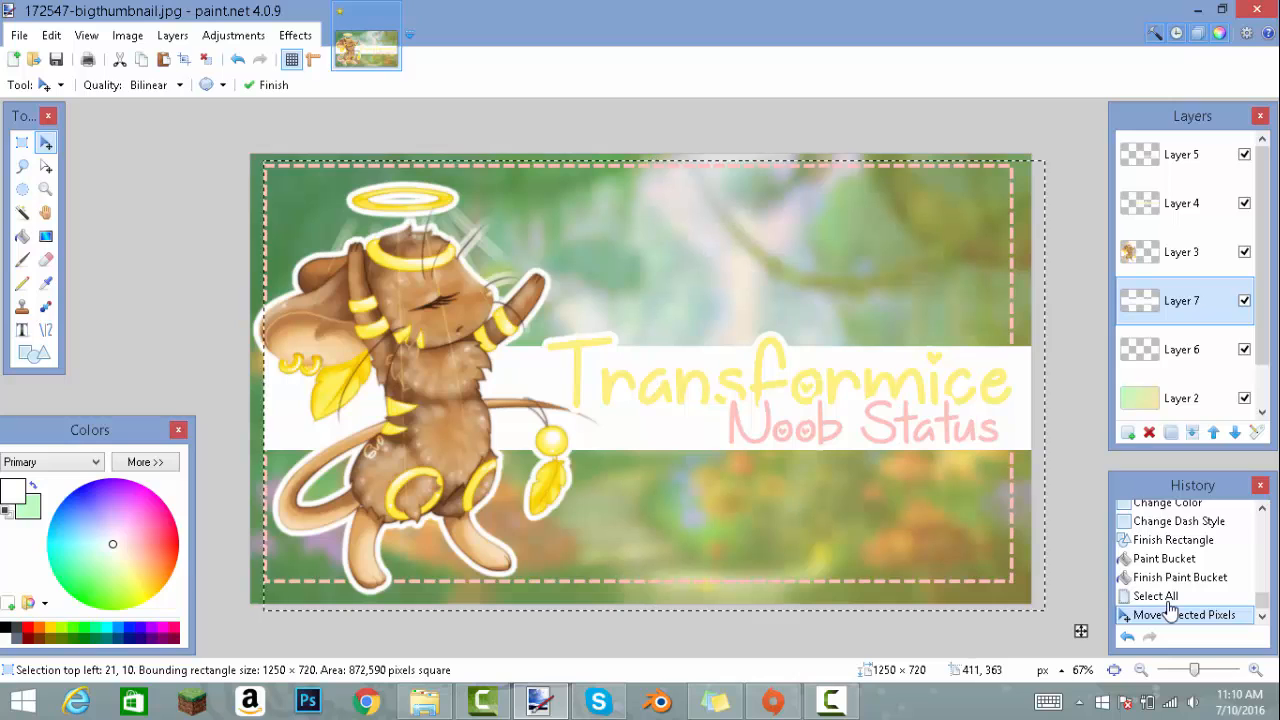
{"action": "key", "text": "Left"}
{"action": "key", "text": "Left"}
{"action": "key", "text": "Left"}
{"action": "key", "text": "Left"}
{"action": "key", "text": "Left"}
{"action": "key", "text": "Left"}
{"action": "key", "text": "Left"}
{"action": "key", "text": "Left"}
{"action": "key", "text": "Left"}
{"action": "key", "text": "Left"}
{"action": "key", "text": "Left"}
{"action": "key", "text": "Left"}
{"action": "key", "text": "Left"}
{"action": "key", "text": "Left"}
{"action": "key", "text": "Left"}
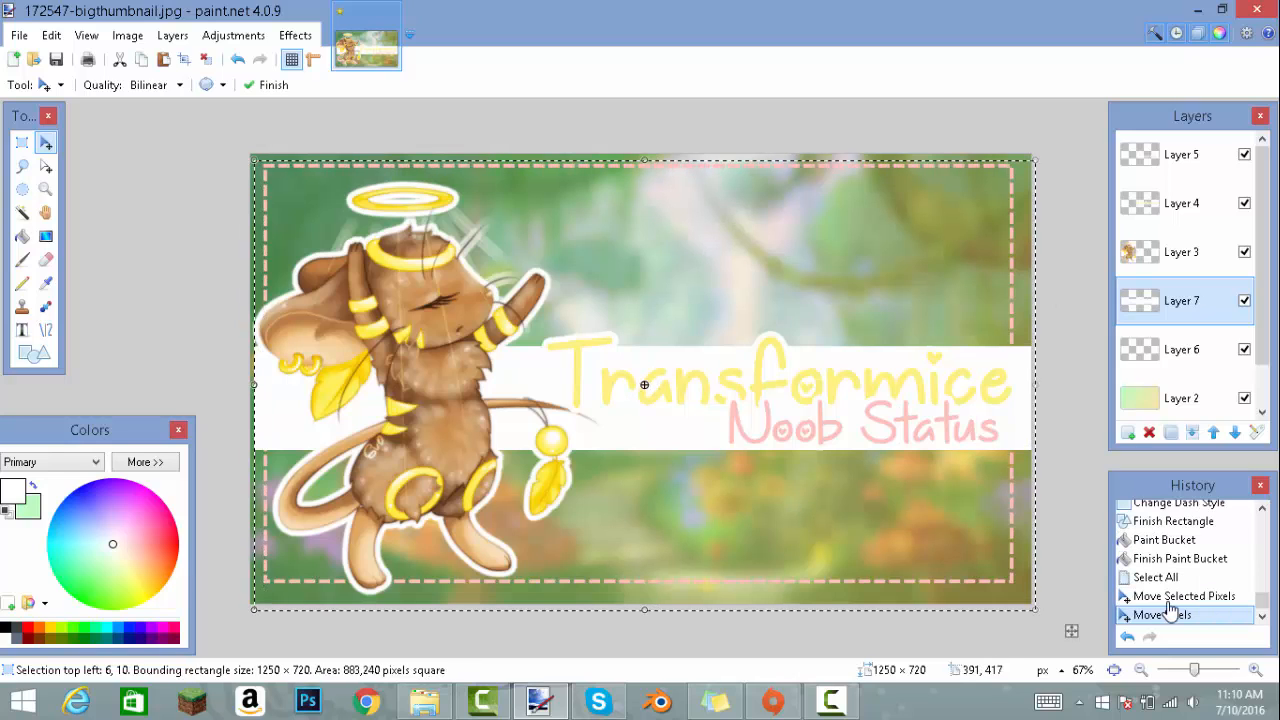
Reduce the white band layer's opacity to 127 so the background shows through it.
{"action": "key", "text": "F4"}
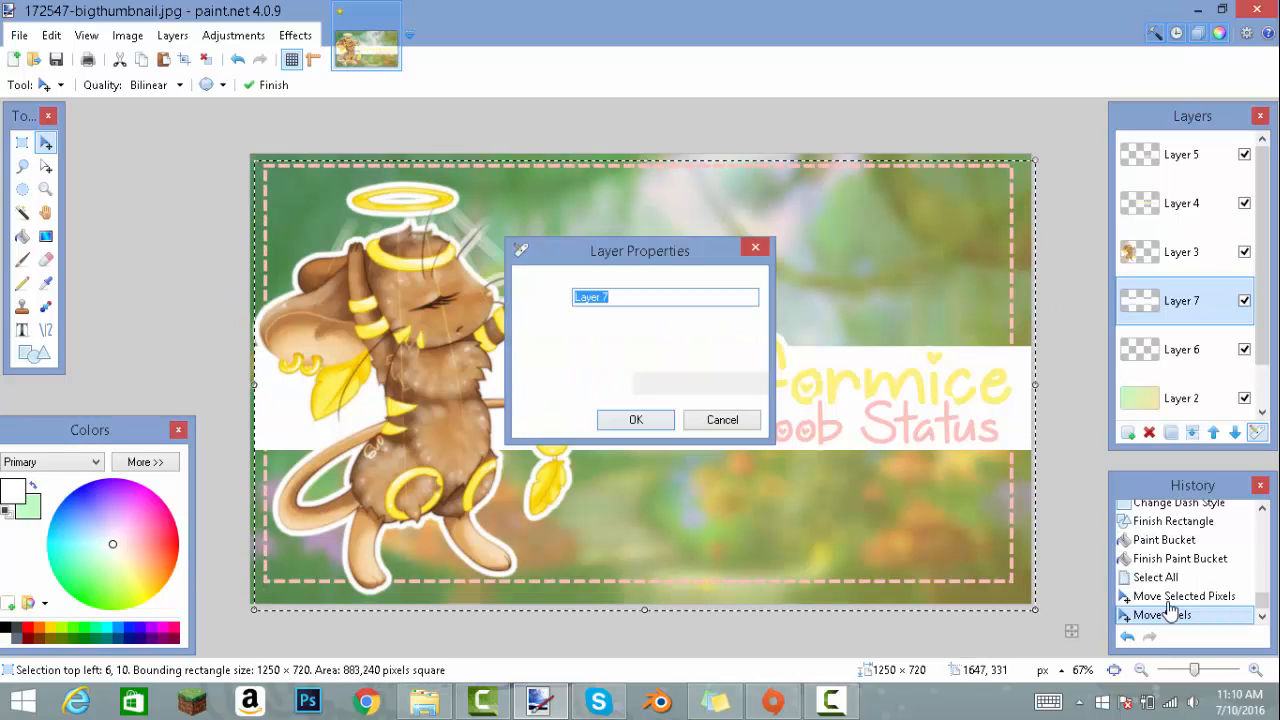
{"action": "key", "text": "Page_Up"}
{"action": "key", "text": "Page_Up"}
{"action": "key", "text": "Page_Up"}
{"action": "key", "text": "Page_Up"}
{"action": "key", "text": "Page_Up"}
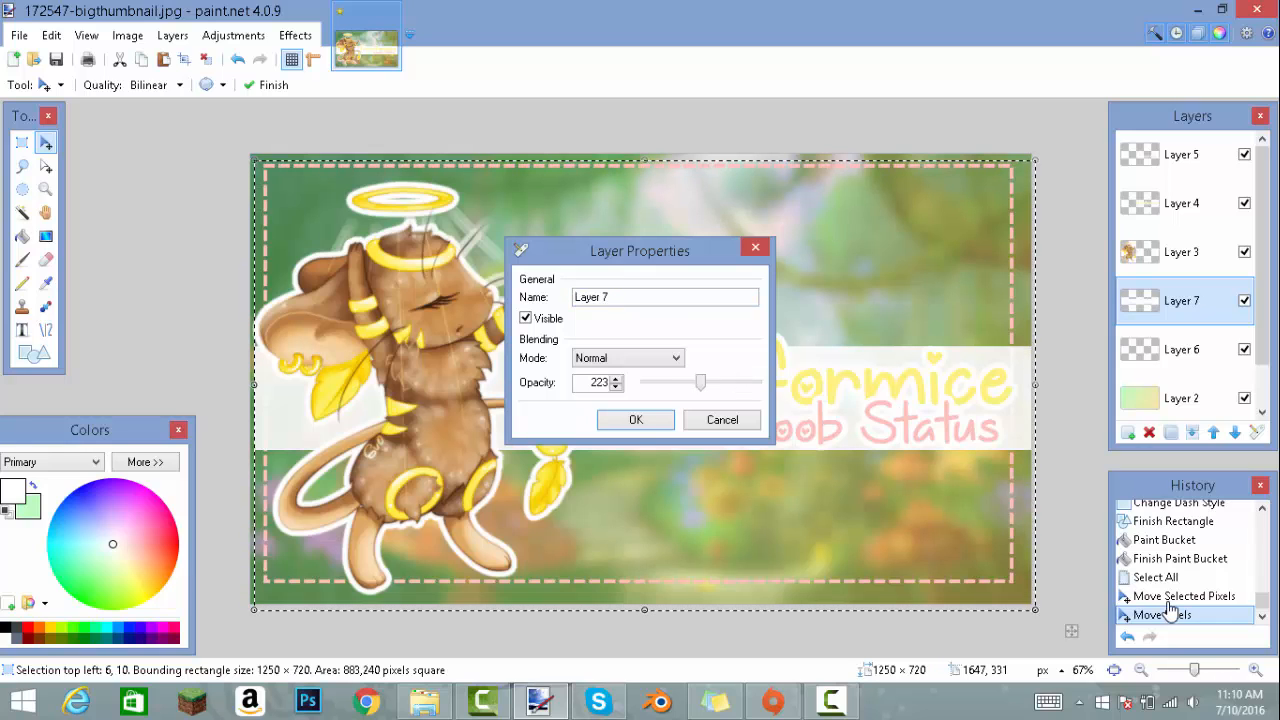
{"action": "key", "text": "Page_Down"}
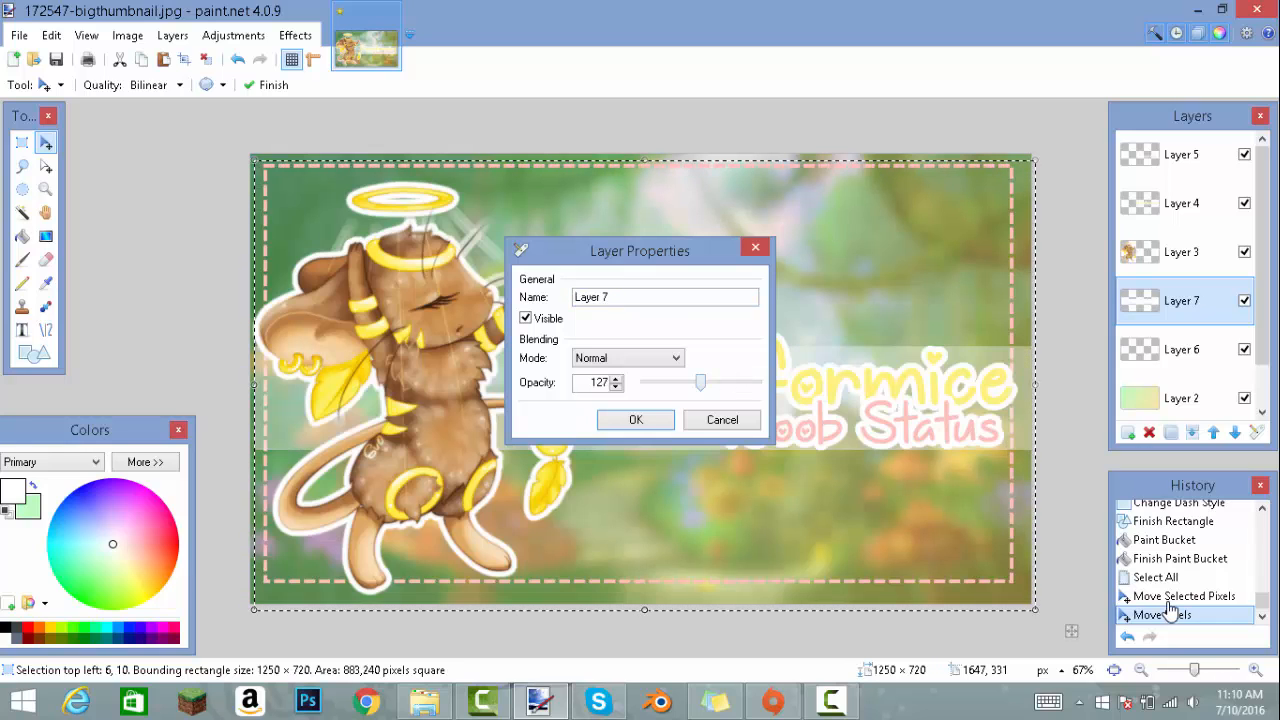
{"action": "key", "text": "Return"}
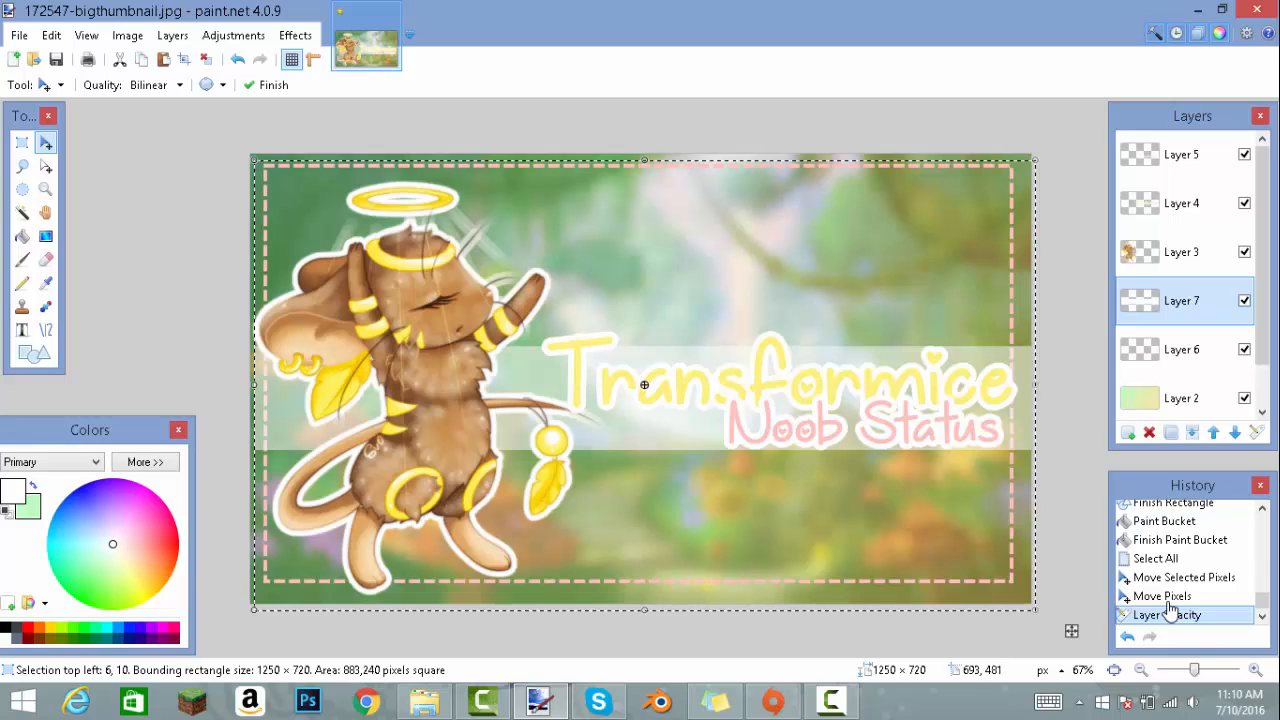
Shift the white band's selection to the left and stretch it to about 1338 × 813 pixels, extending past the canvas edges.
{"action": "left_click_drag", "start_coordinate": [664, 447], "coordinate": [651, 446]}
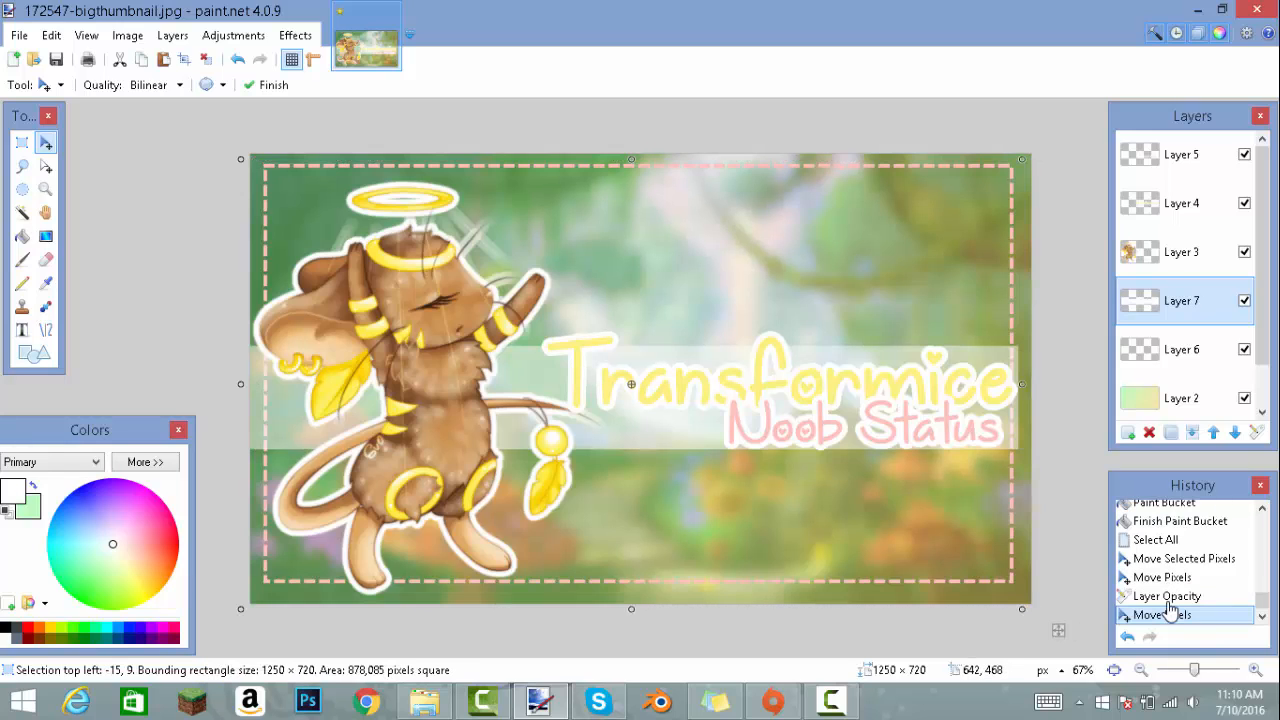
{"action": "left_click_drag", "start_coordinate": [1023, 390], "coordinate": [1079, 386]}
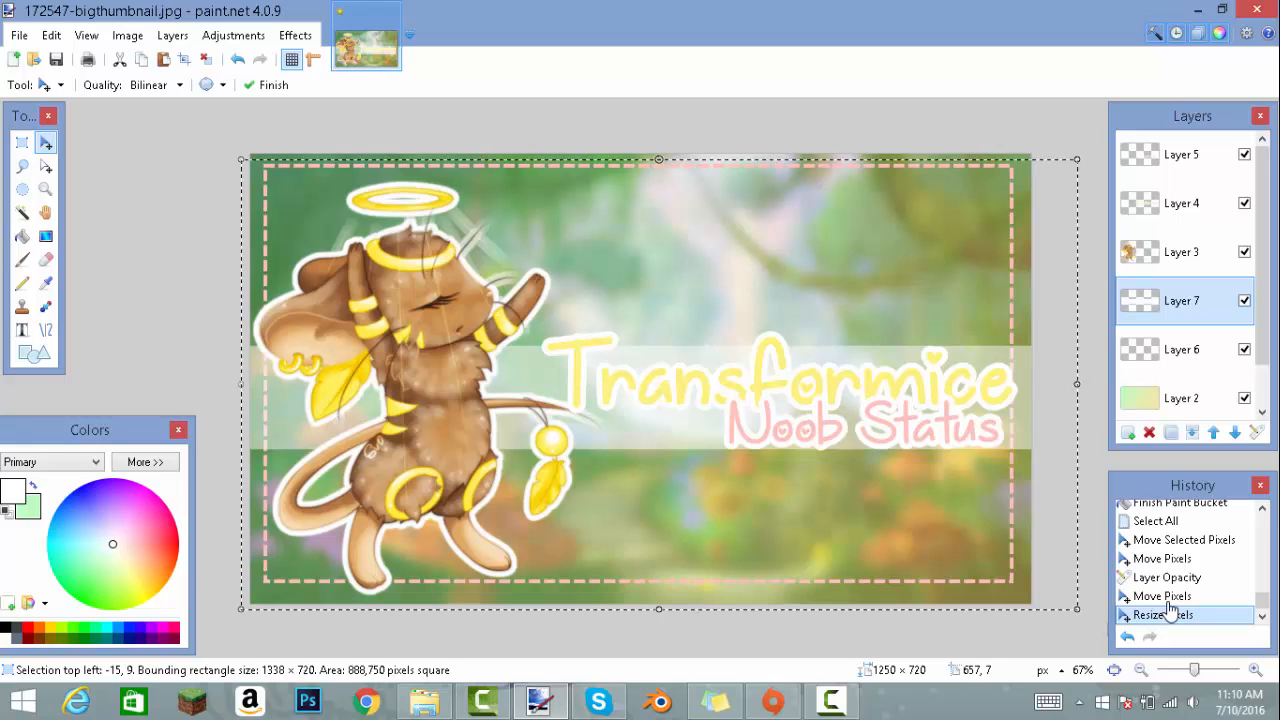
{"action": "left_click_drag", "start_coordinate": [659, 159], "coordinate": [659, 134]}
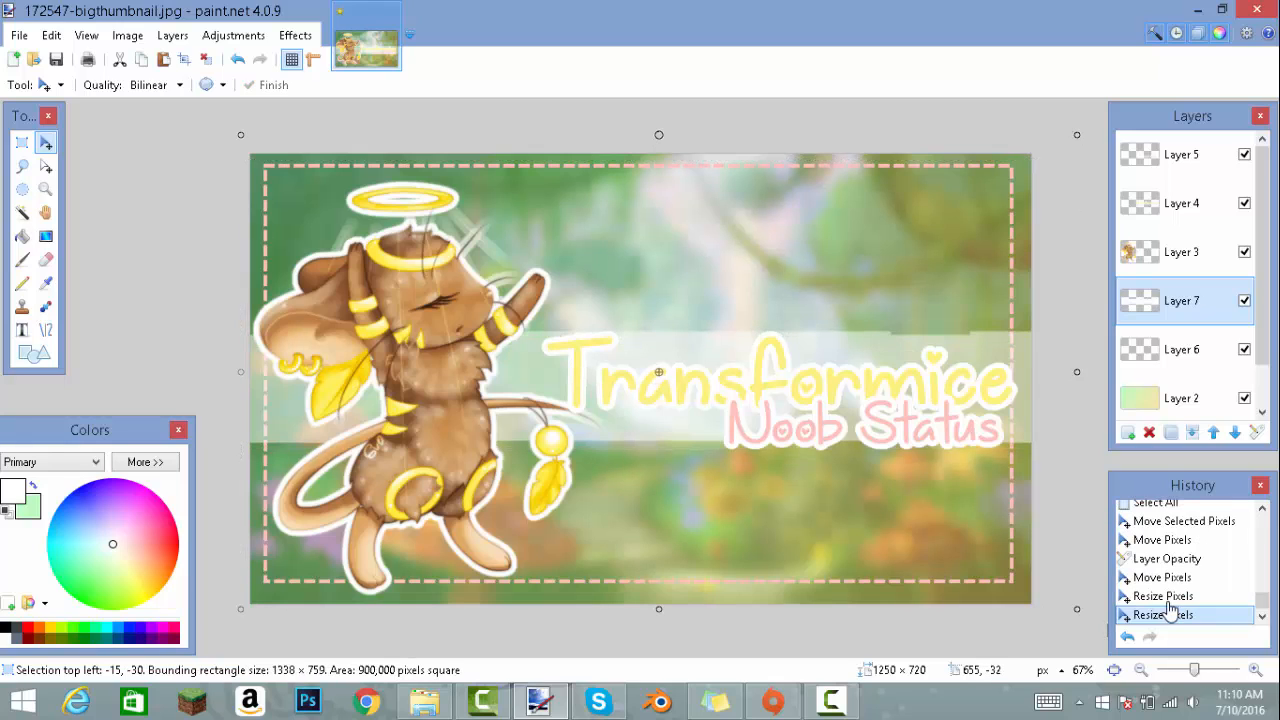
{"action": "left_click_drag", "start_coordinate": [659, 609], "coordinate": [659, 630]}
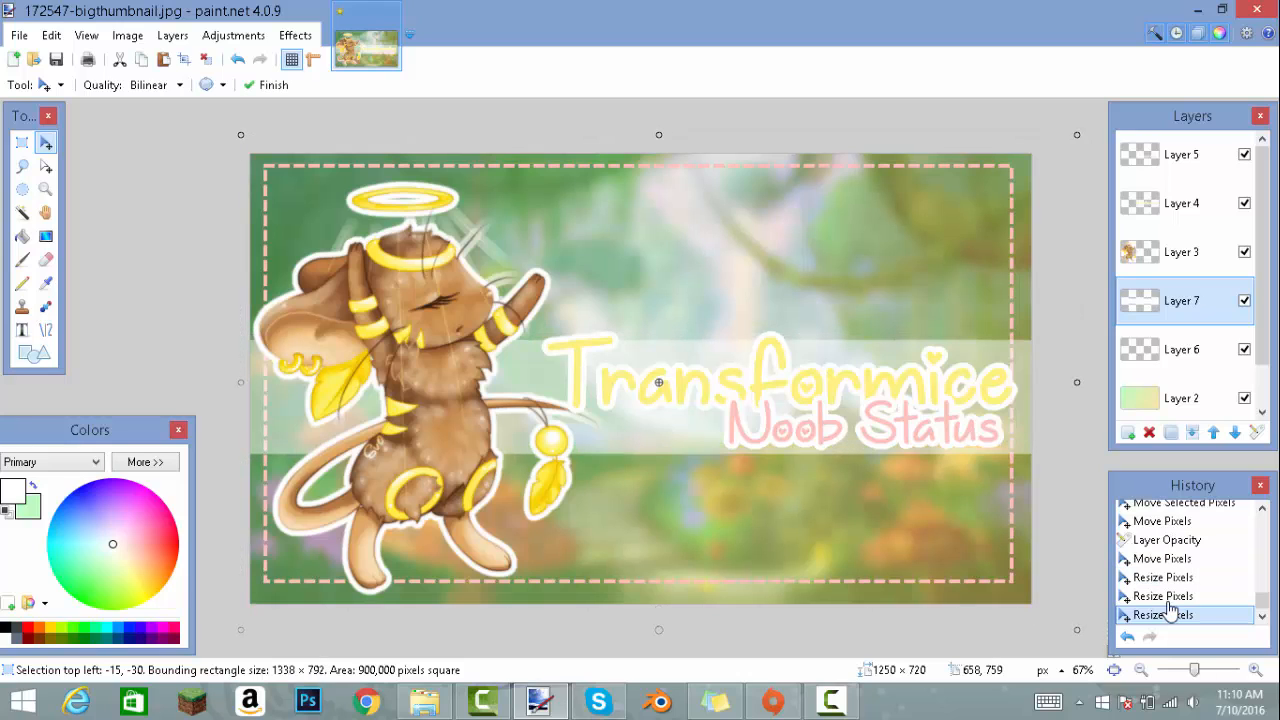
{"action": "left_click_drag", "start_coordinate": [656, 134], "coordinate": [656, 125]}
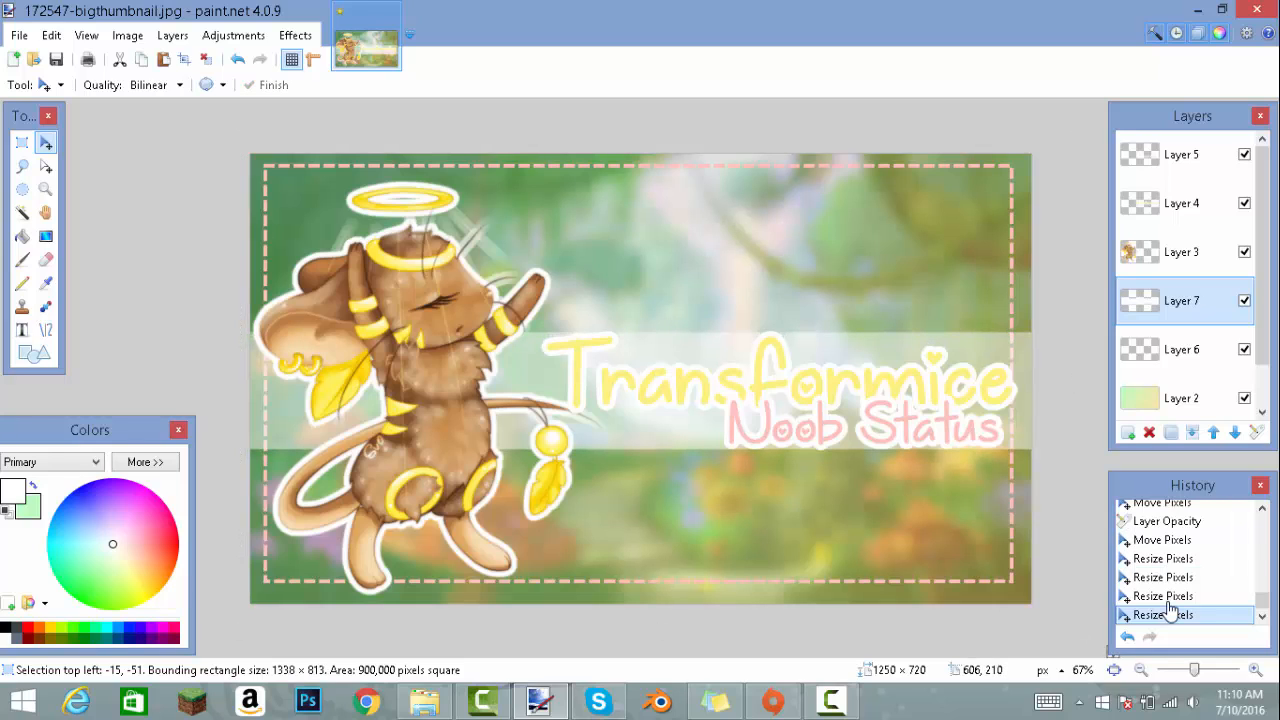
Nudge the stretched white band 3 pixels left and 6 pixels down behind the title and subtitle.
{"action": "key", "text": "Up"}
{"action": "key", "text": "Up"}
{"action": "key", "text": "Up"}
{"action": "key", "text": "Up"}
{"action": "key", "text": "Up"}
{"action": "key", "text": "Up"}
{"action": "key", "text": "Up"}
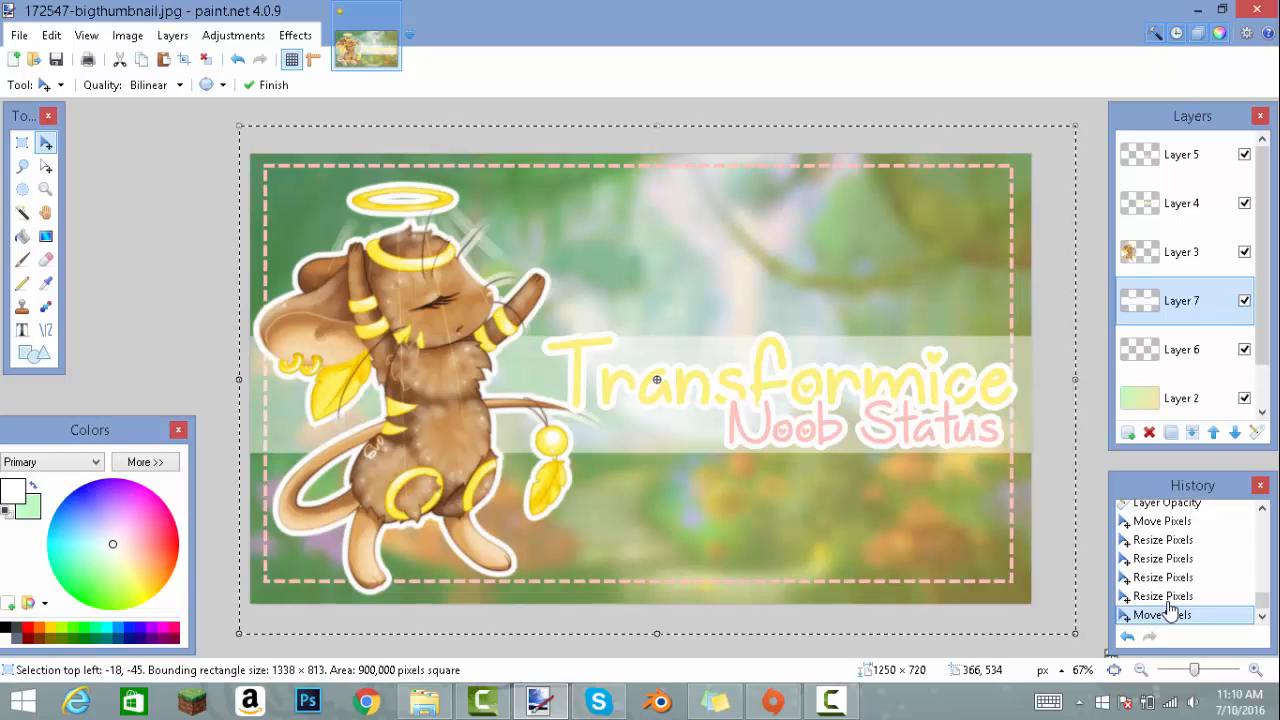
{"action": "key", "text": "alt+f"}
{"action": "key", "text": "Down"}
{"action": "key", "text": "Down"}
{"action": "key", "text": "Down"}
{"action": "key", "text": "Down"}
{"action": "key", "text": "Down"}
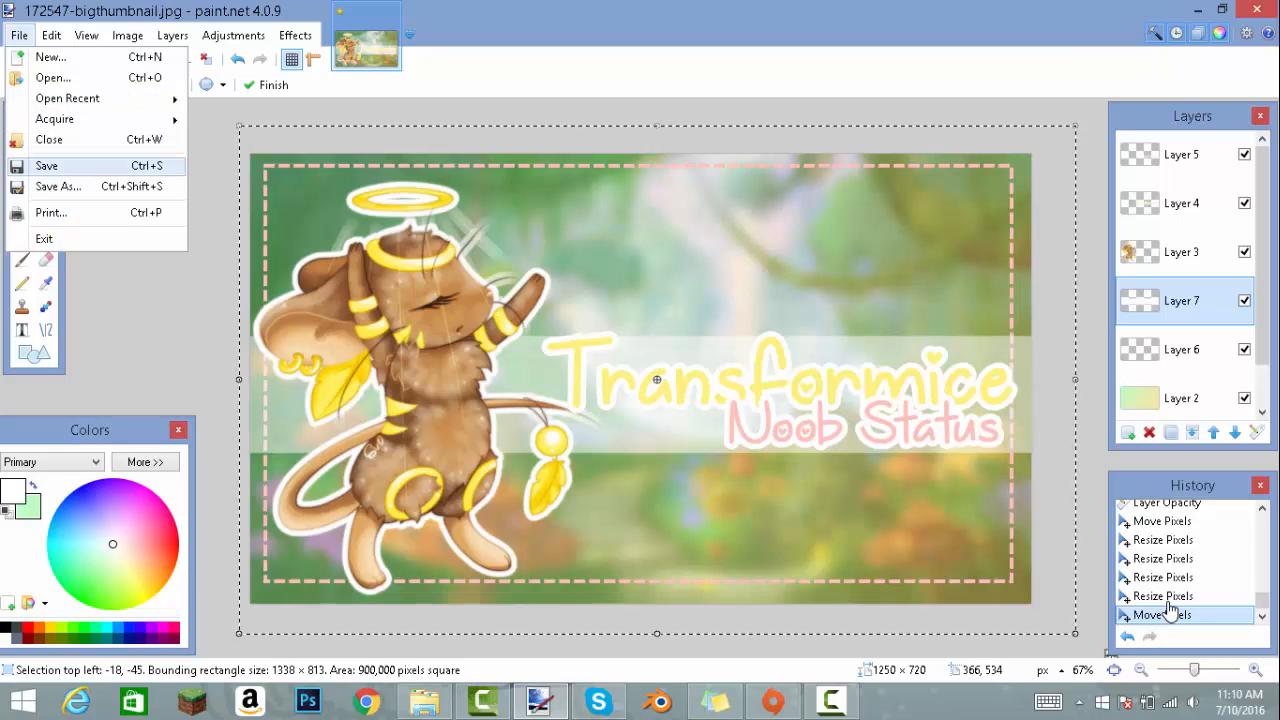
{"action": "key", "text": "Escape"}
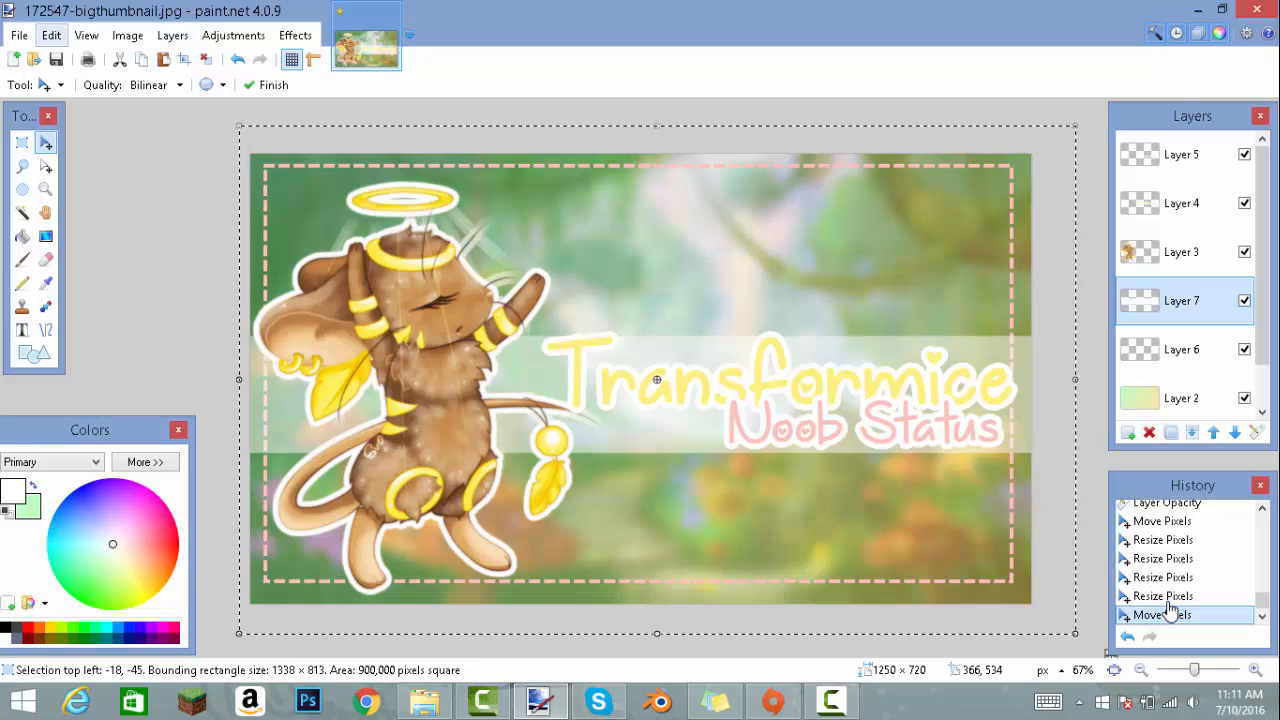
{"action": "key", "text": "Down"}
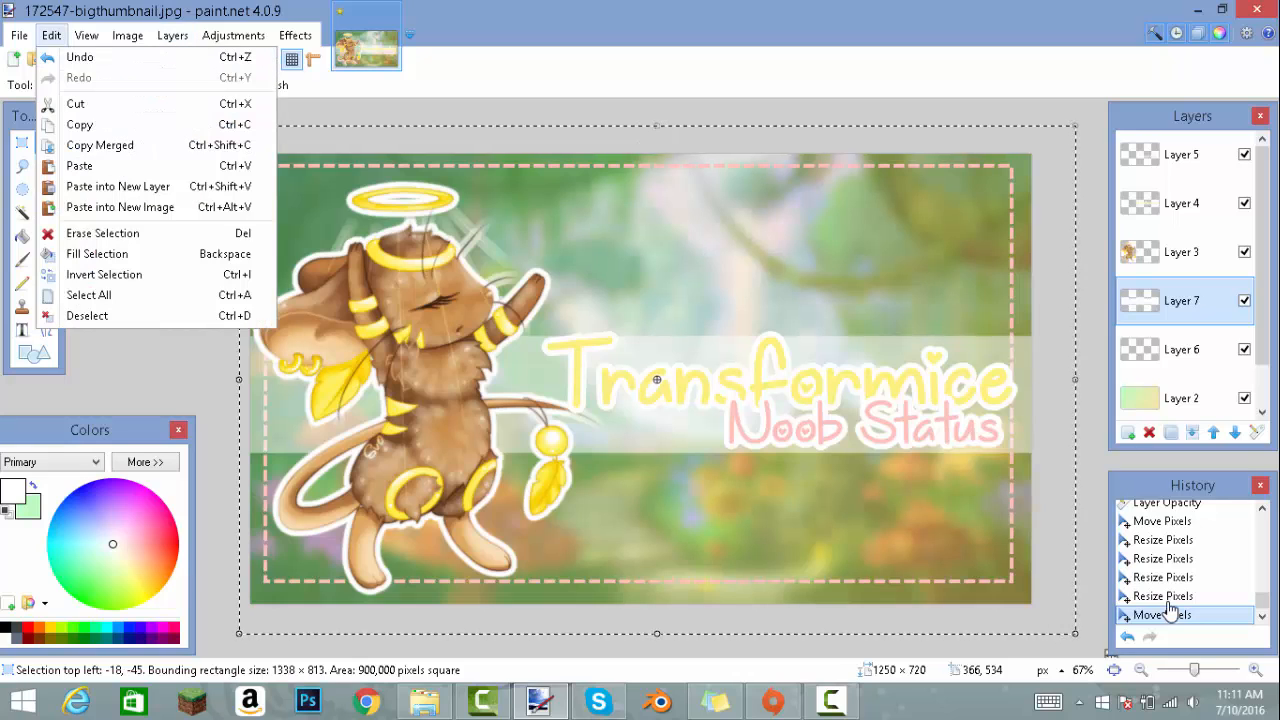
{"action": "key", "text": "Left"}
{"action": "key", "text": "Escape"}
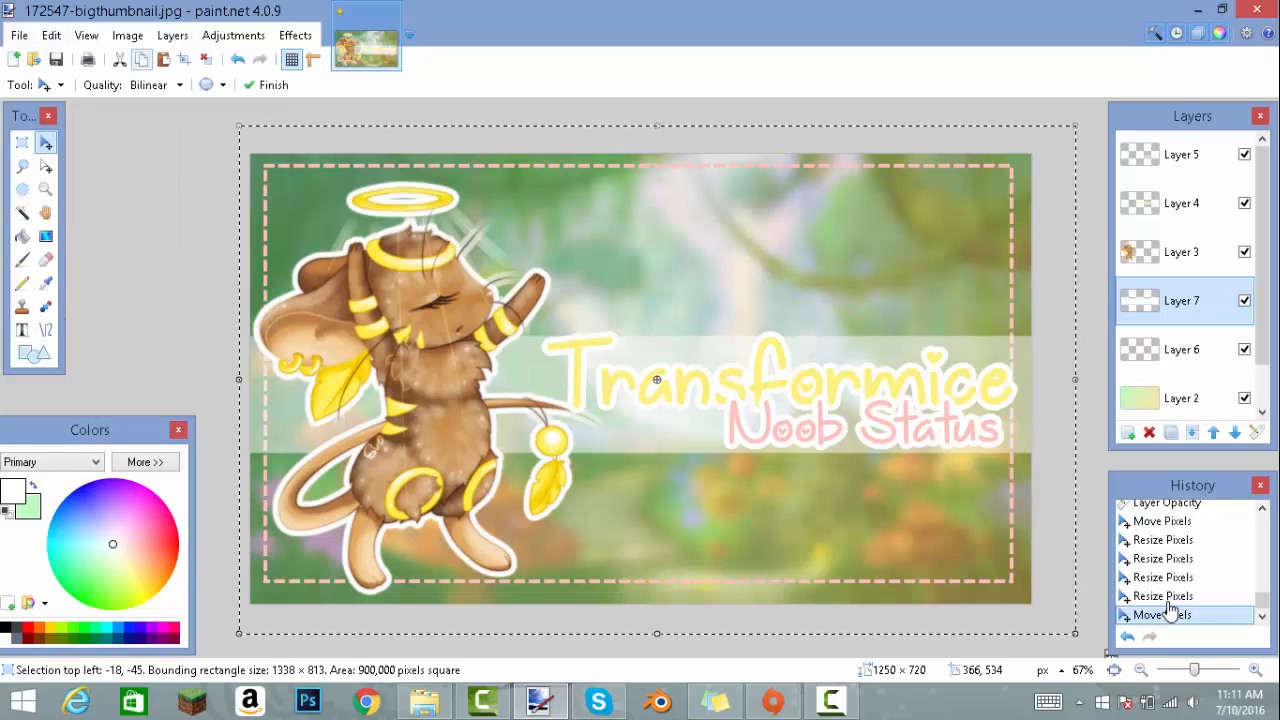
Start saving the image as a new file and choose the Pictures folder as its destination.
{"action": "key", "text": "Left"}
{"action": "key", "text": "Down"}
{"action": "key", "text": "Down"}
{"action": "key", "text": "Down"}
{"action": "key", "text": "Down"}
{"action": "key", "text": "Down"}
{"action": "key", "text": "Down"}
{"action": "key", "text": "Down"}
{"action": "key", "text": "Down"}
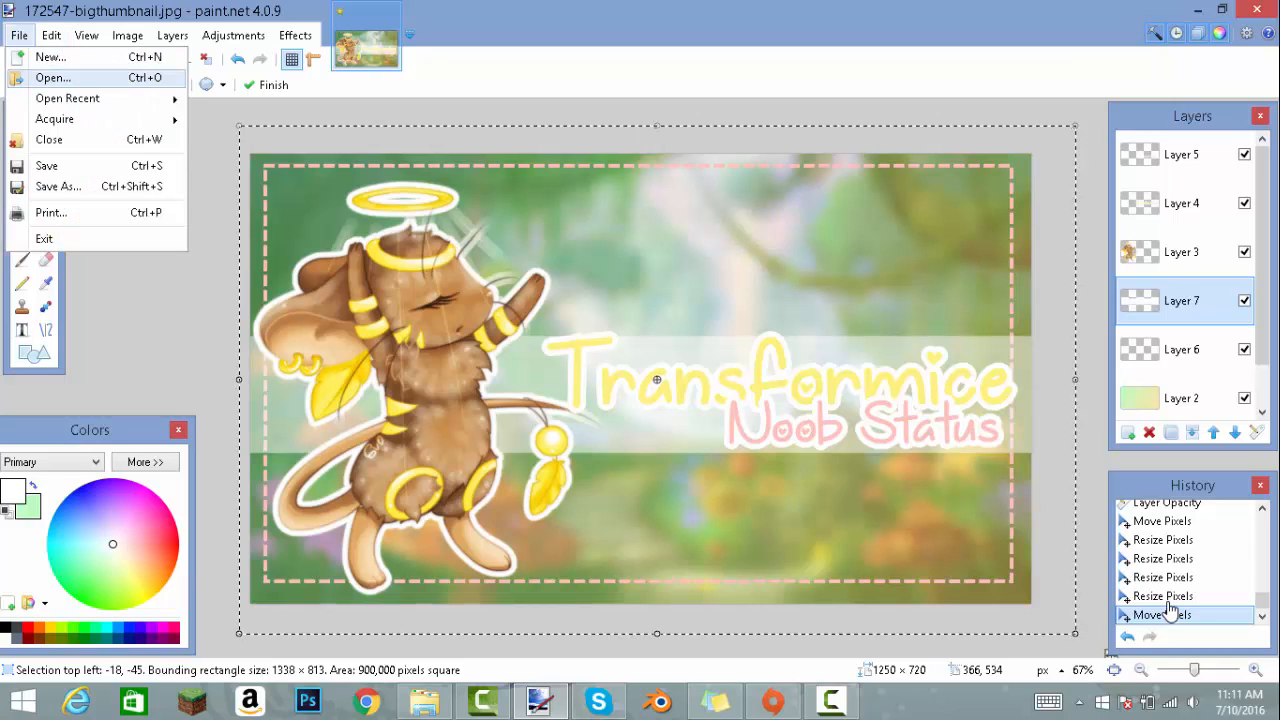
{"action": "key", "text": "Return"}
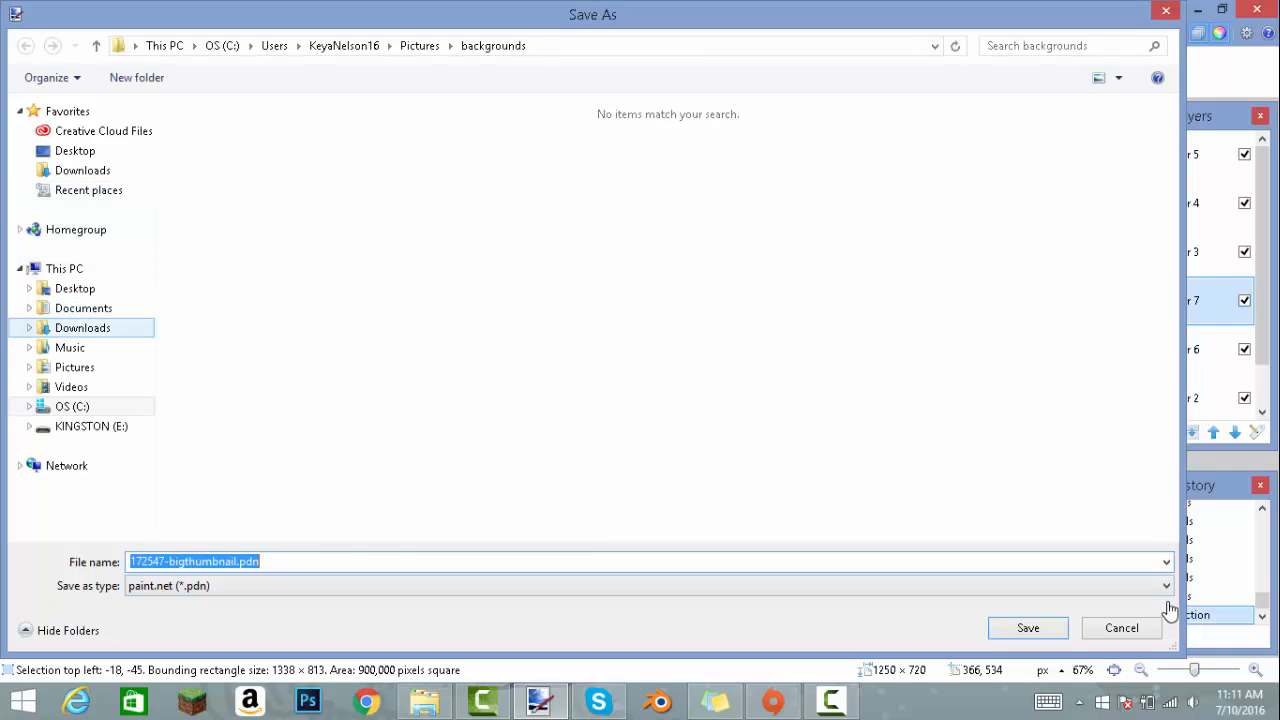
{"action": "left_click", "coordinate": [74, 367]}
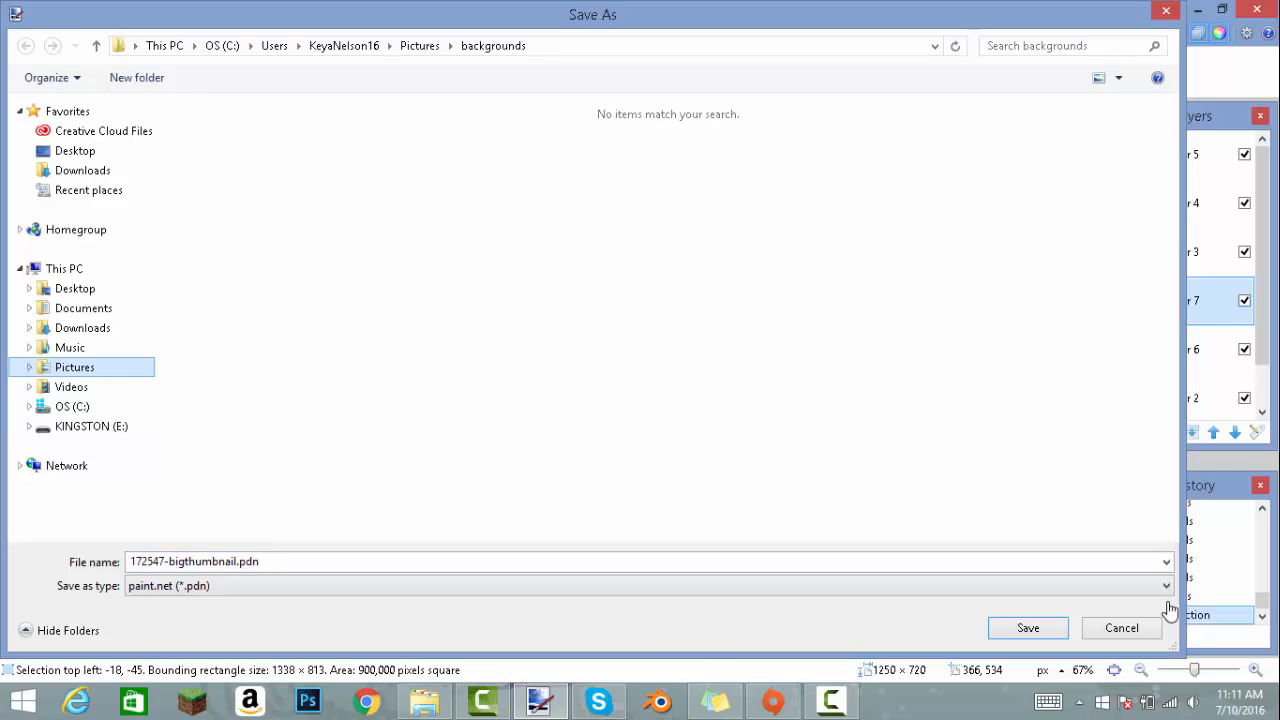
Choose JPEG as the file format for the saved image.
{"action": "left_click", "coordinate": [1167, 600]}
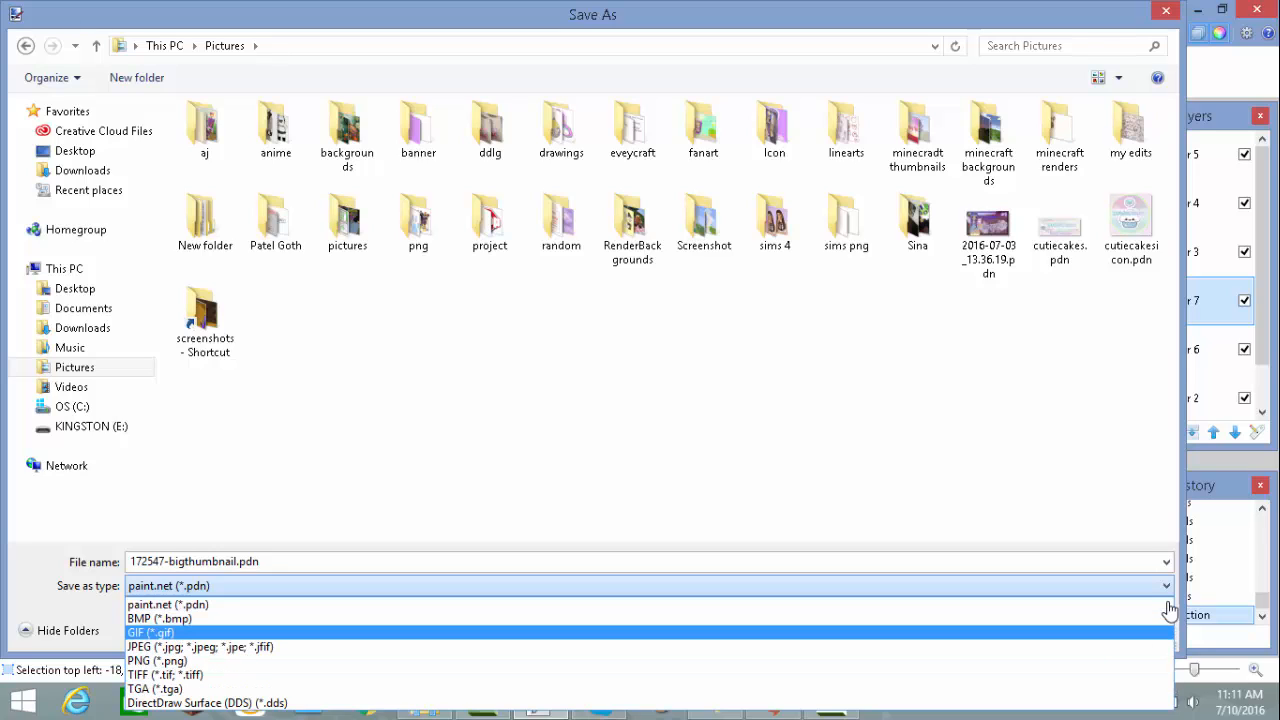
{"action": "mouse_move", "coordinate": [482, 701]}
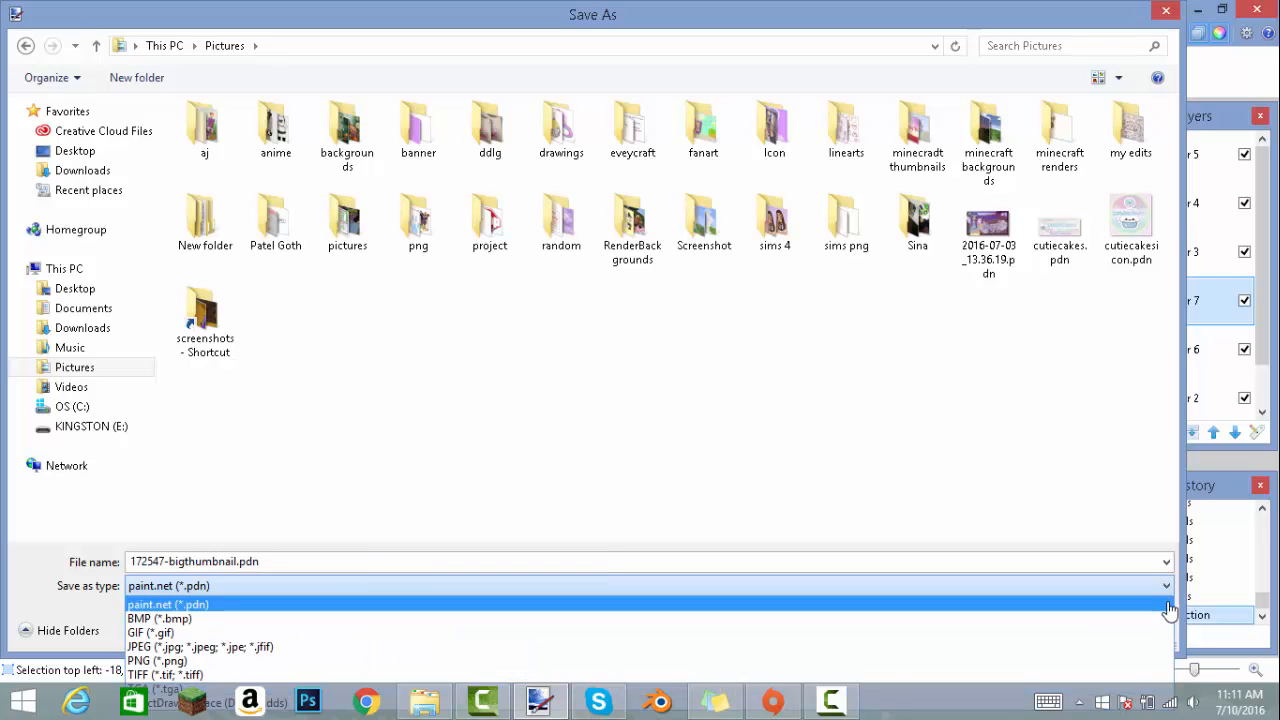
{"action": "key", "text": "Down"}
{"action": "key", "text": "Down"}
{"action": "key", "text": "Down"}
{"action": "key", "text": "Down"}
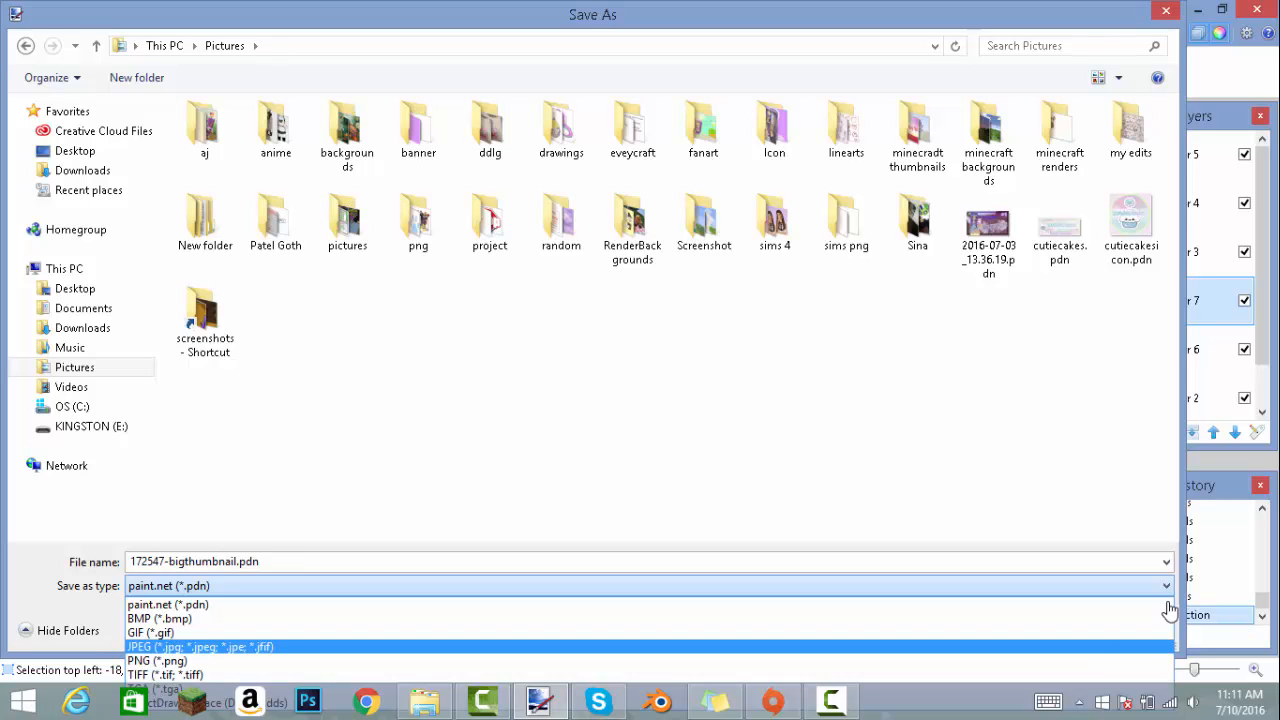
{"action": "key", "text": "Return"}
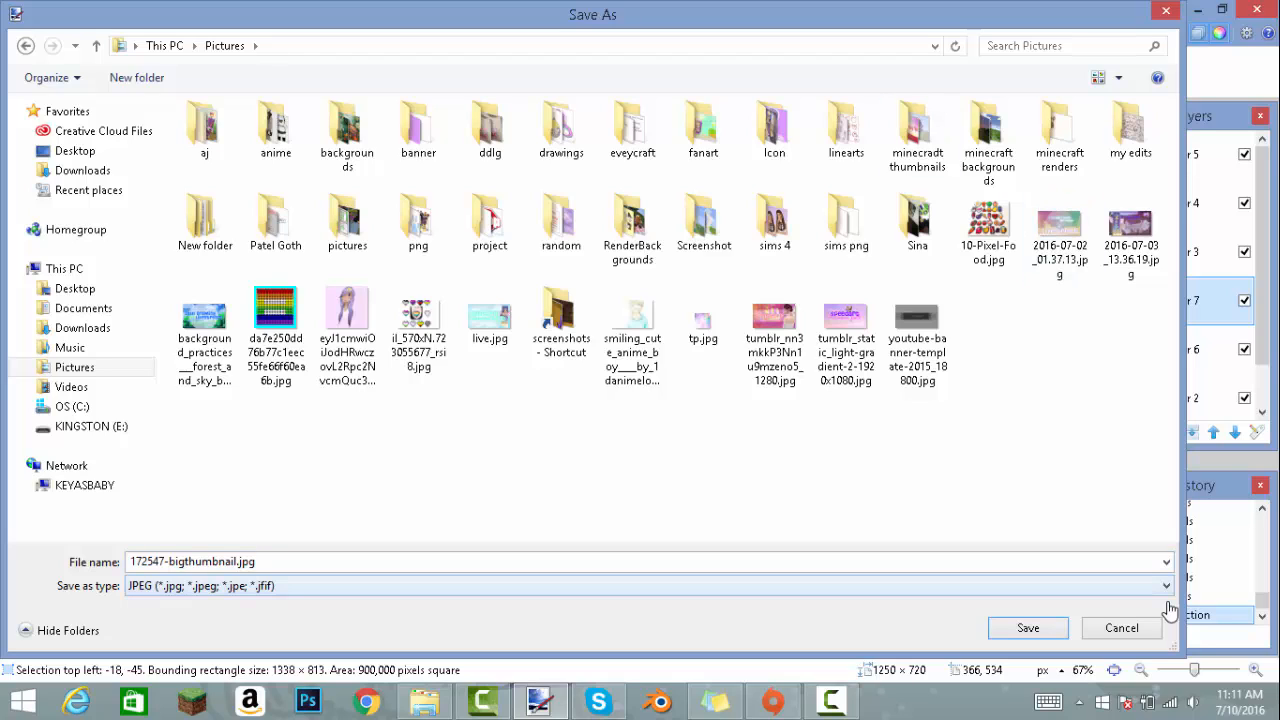
Name the file transformice and save it at quality 100, flattening the image to a single layer.
{"action": "key", "text": "shift+Tab"}
{"action": "type", "text": "y"}
{"action": "key", "text": "BackSpace"}
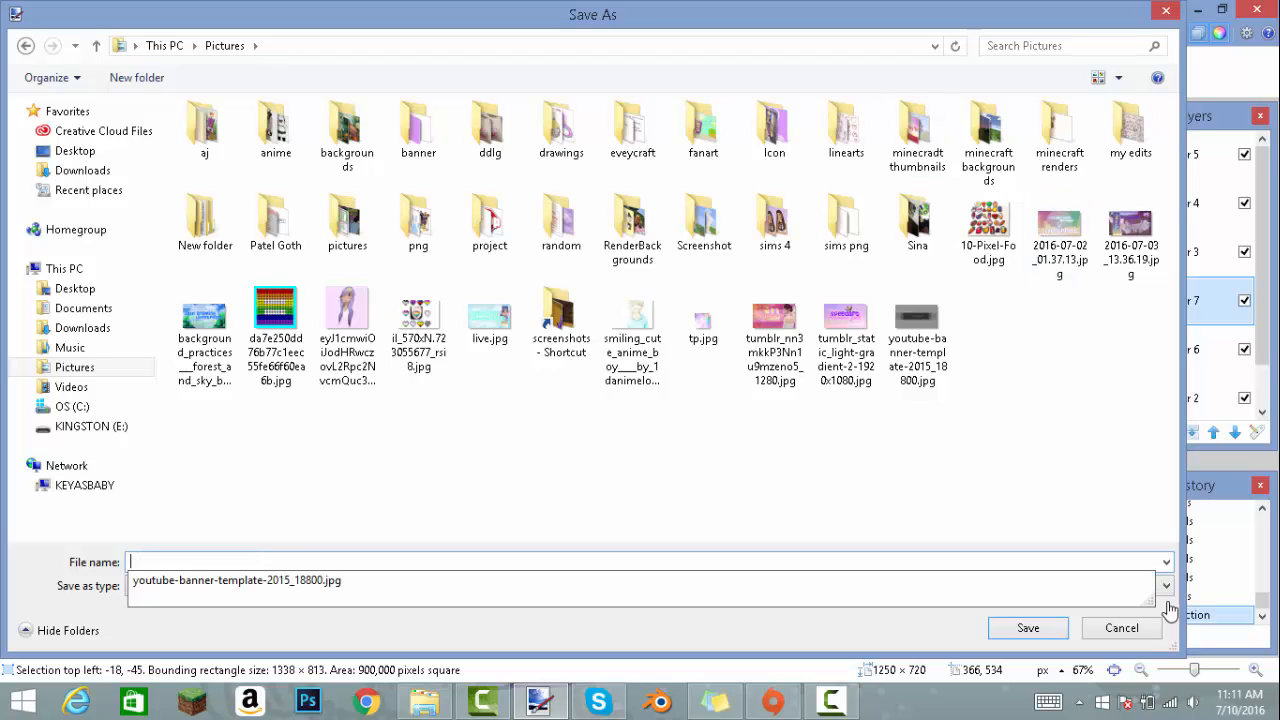
{"action": "type", "text": "transformice"}
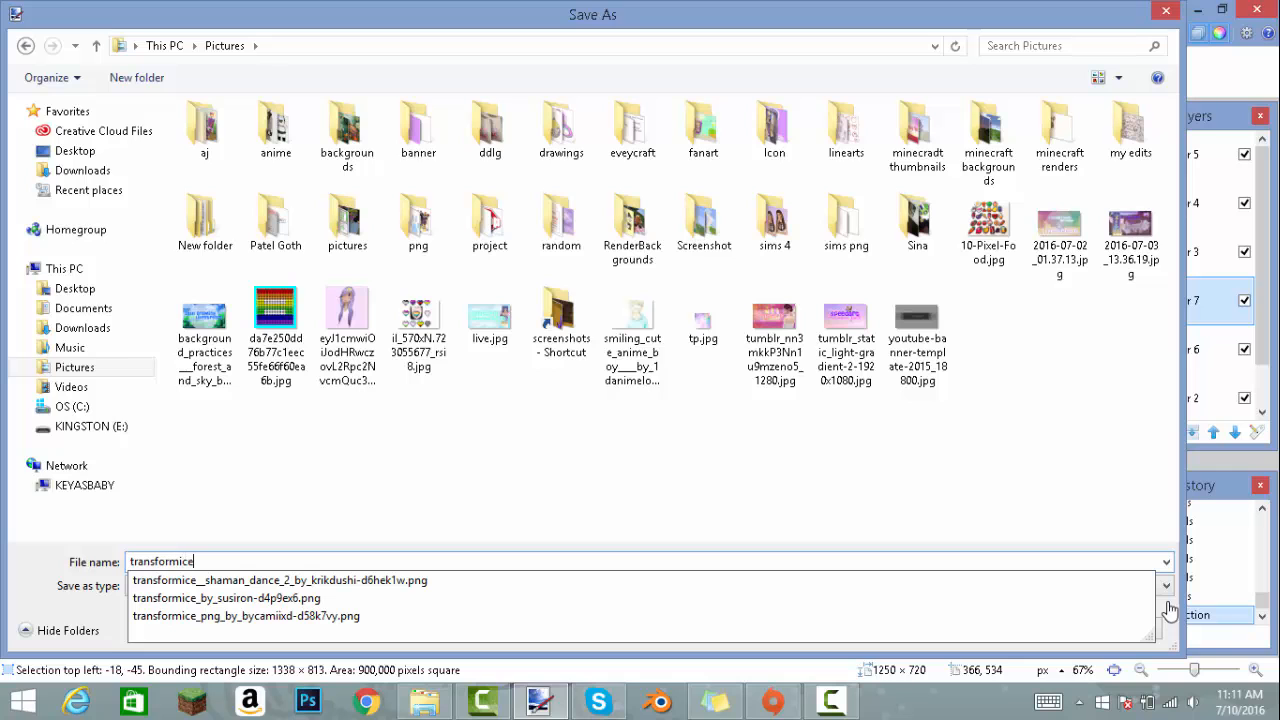
{"action": "key", "text": "Escape"}
{"action": "key", "text": "Return"}
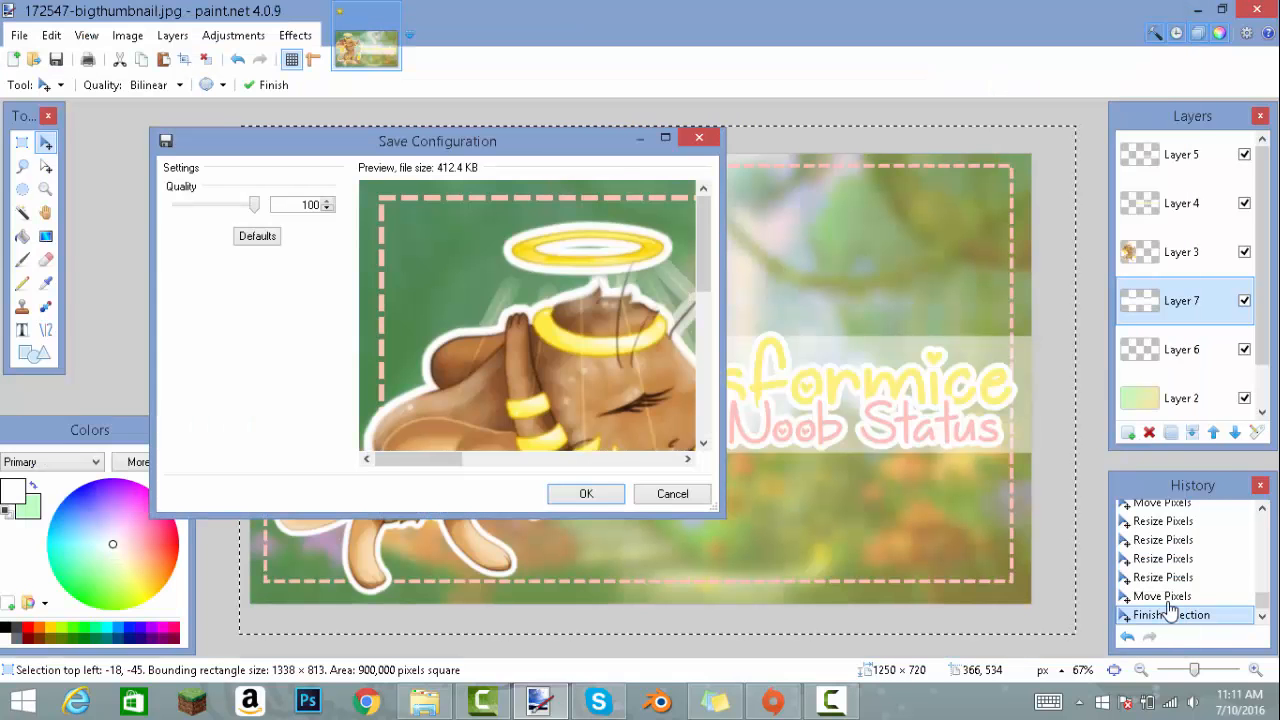
{"action": "key", "text": "Return"}
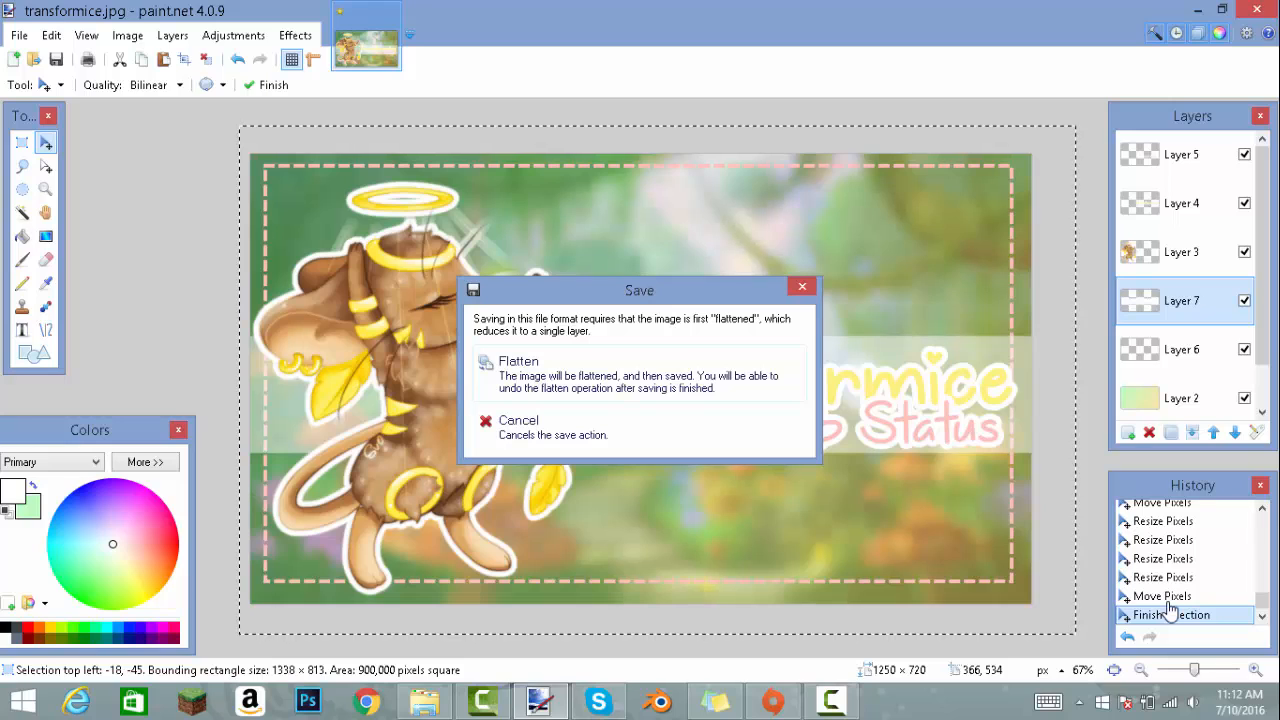
{"action": "key", "text": "Return"}
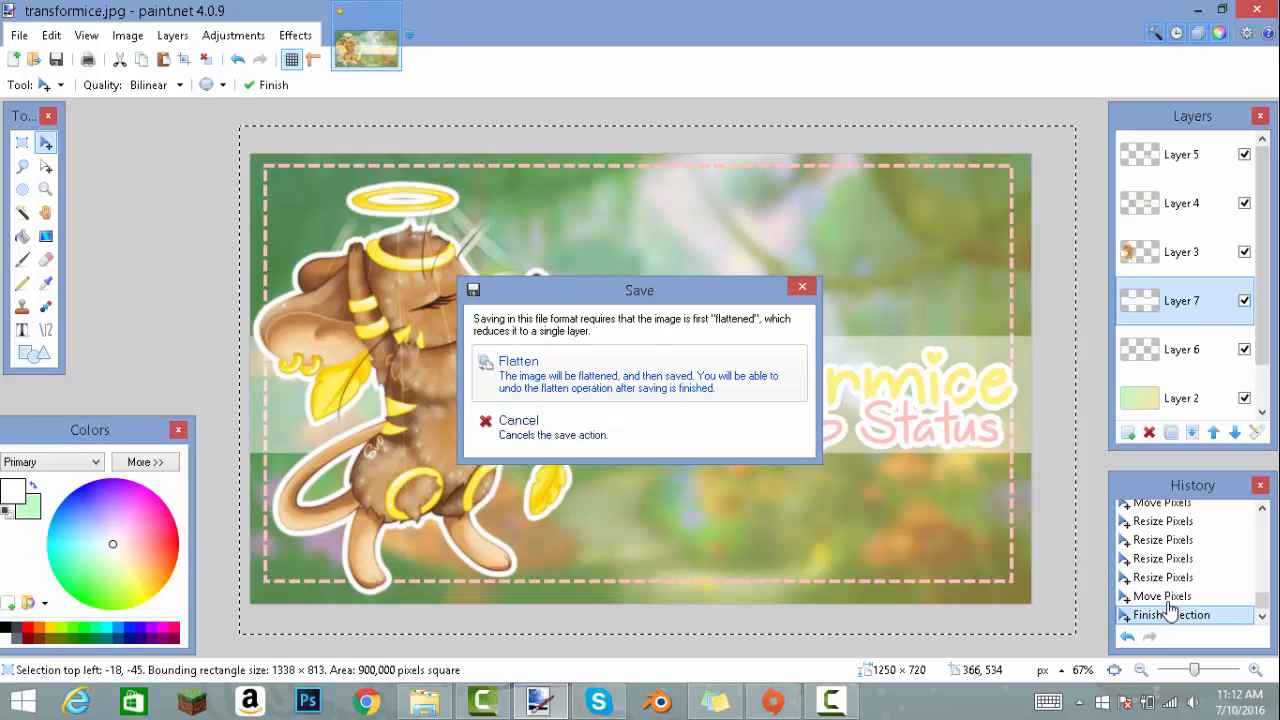